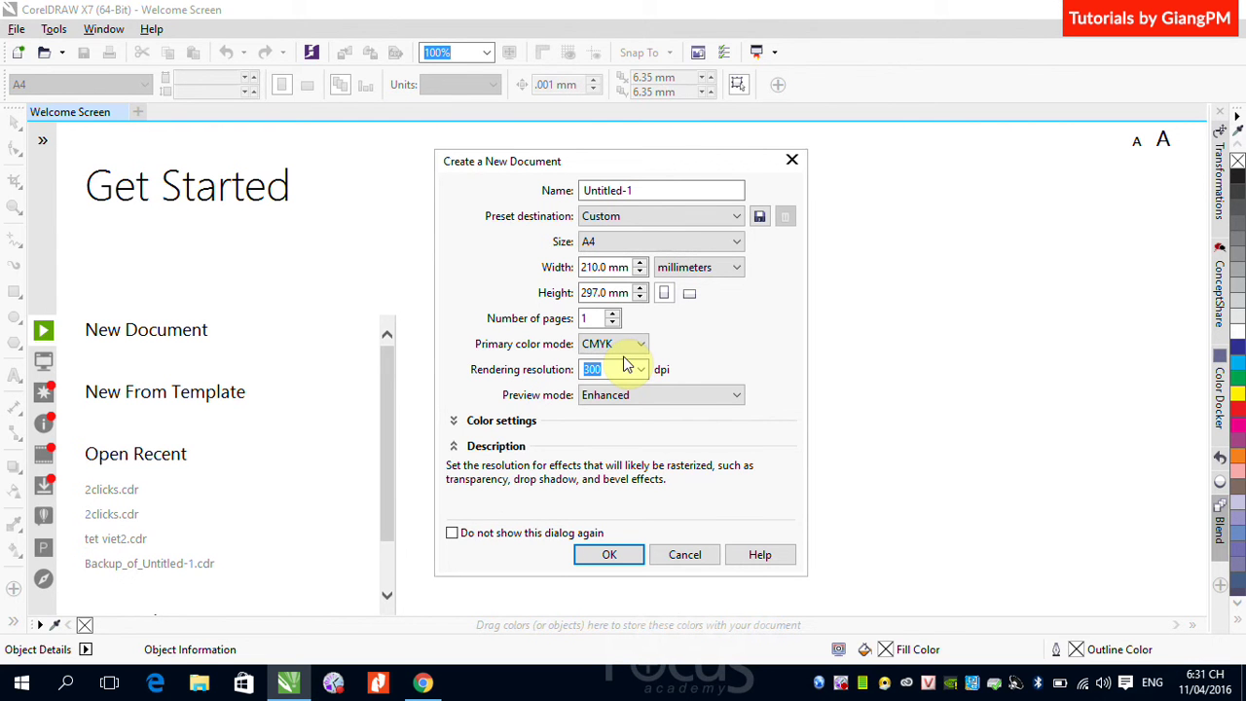
Step: Create a new A4 portrait document with CMYK color mode, 300 dpi rendering resolution and Enhanced preview mode
click(642, 346)
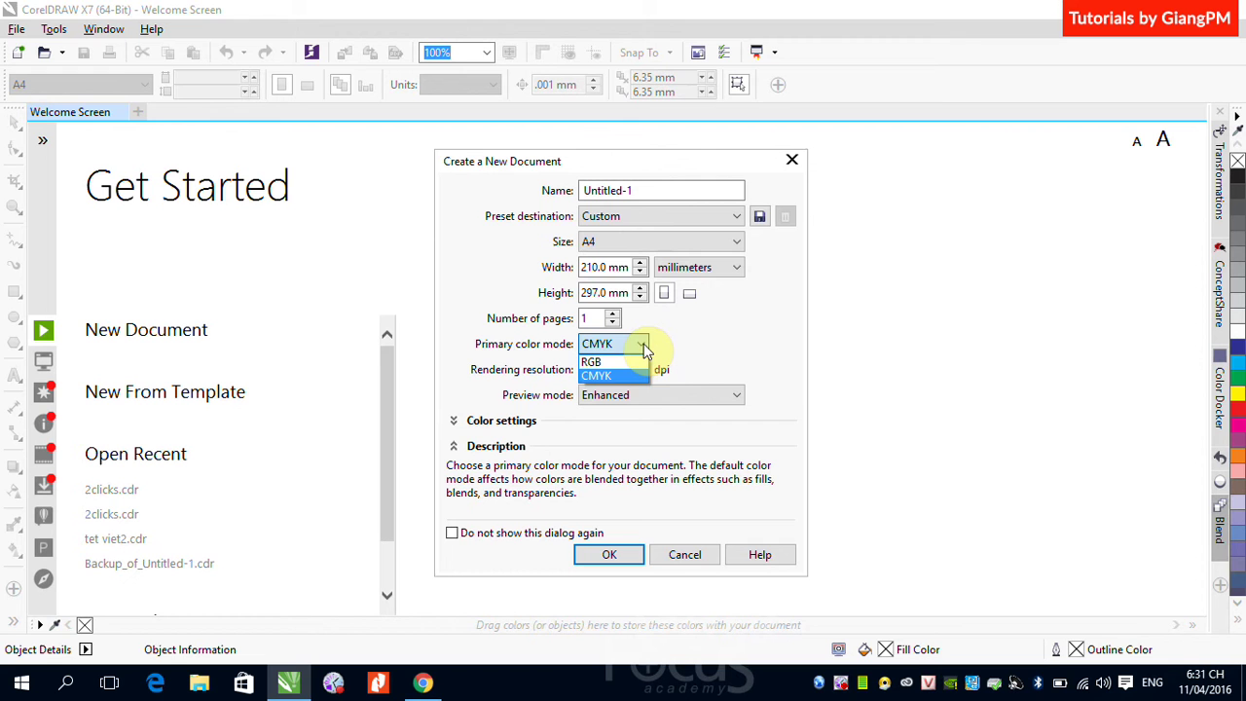
key(Tab)
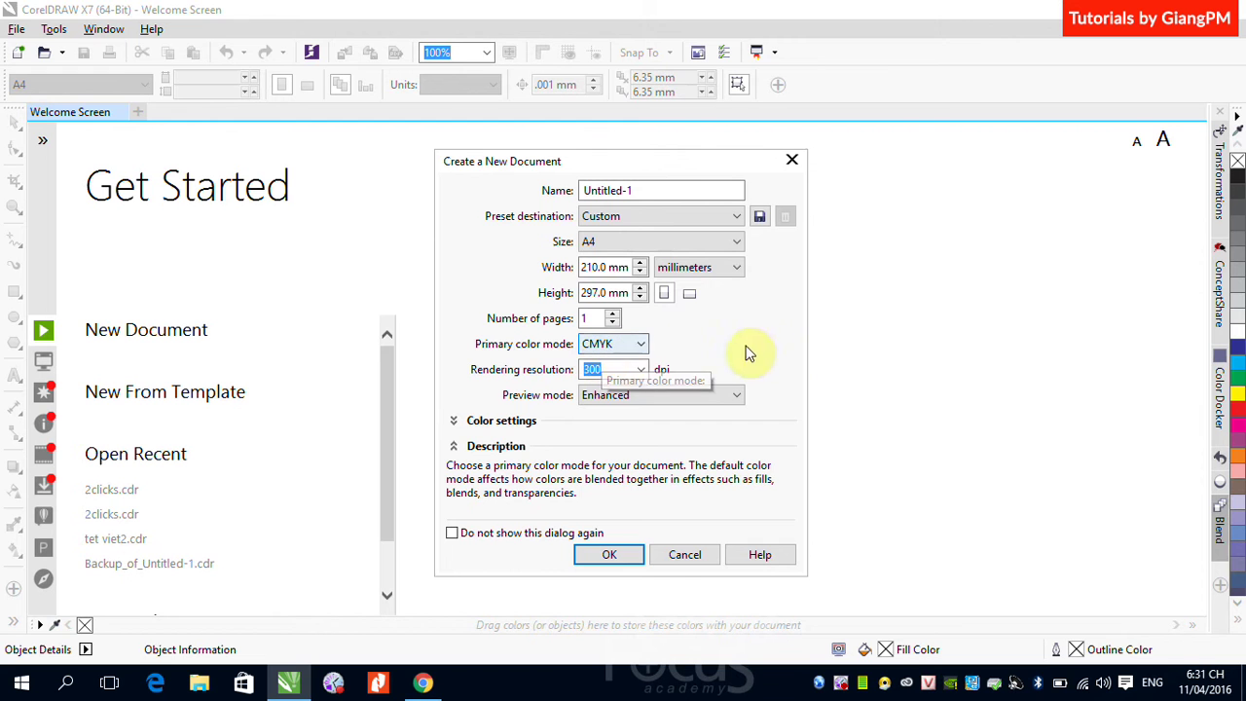
mouse_move(548, 379)
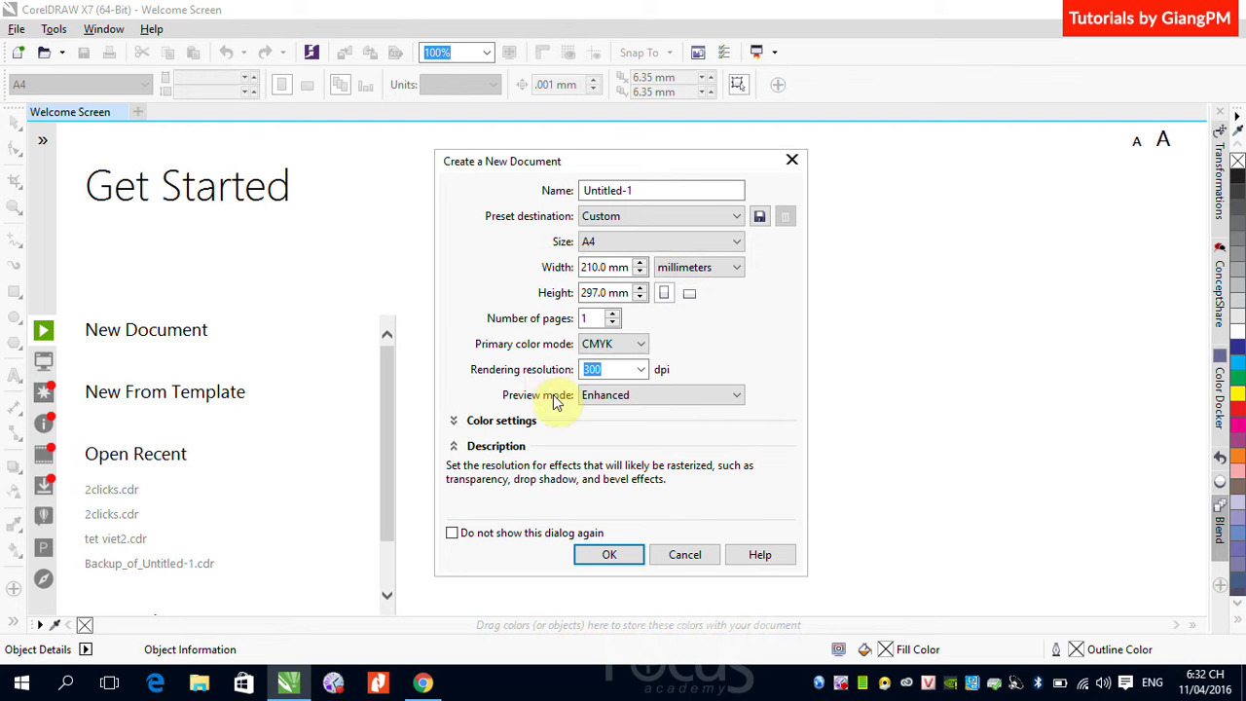
mouse_move(545, 407)
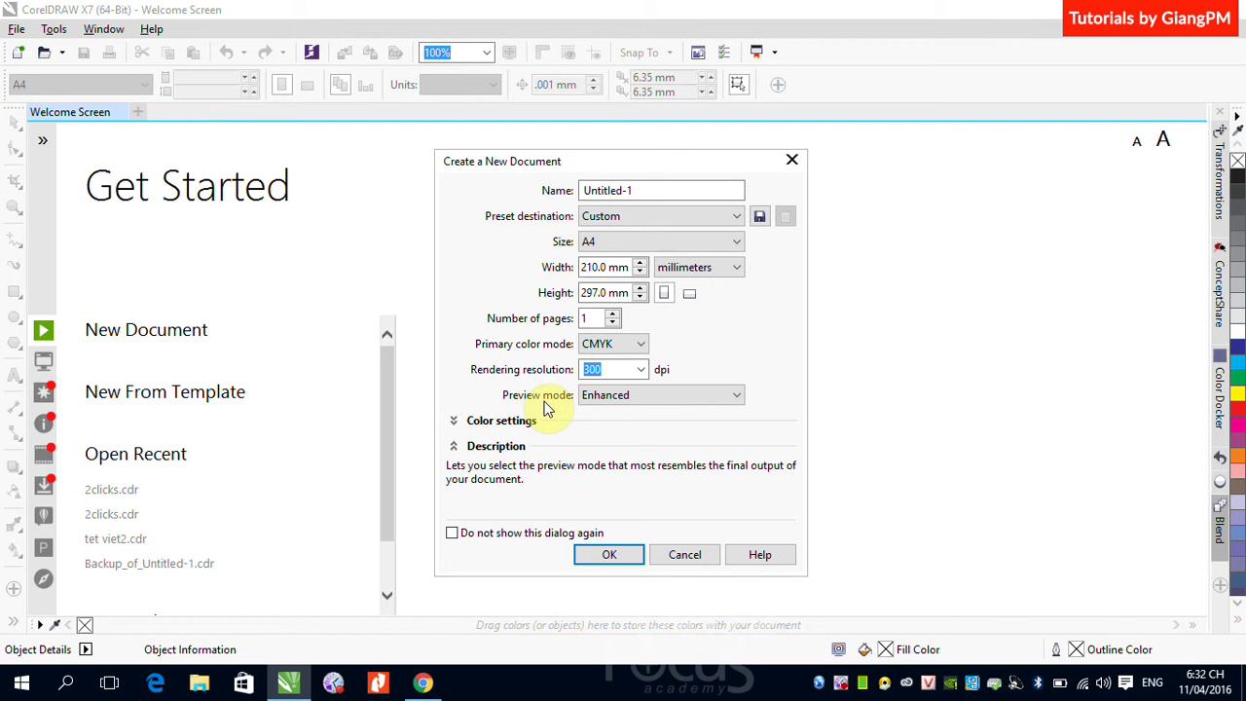
click(609, 555)
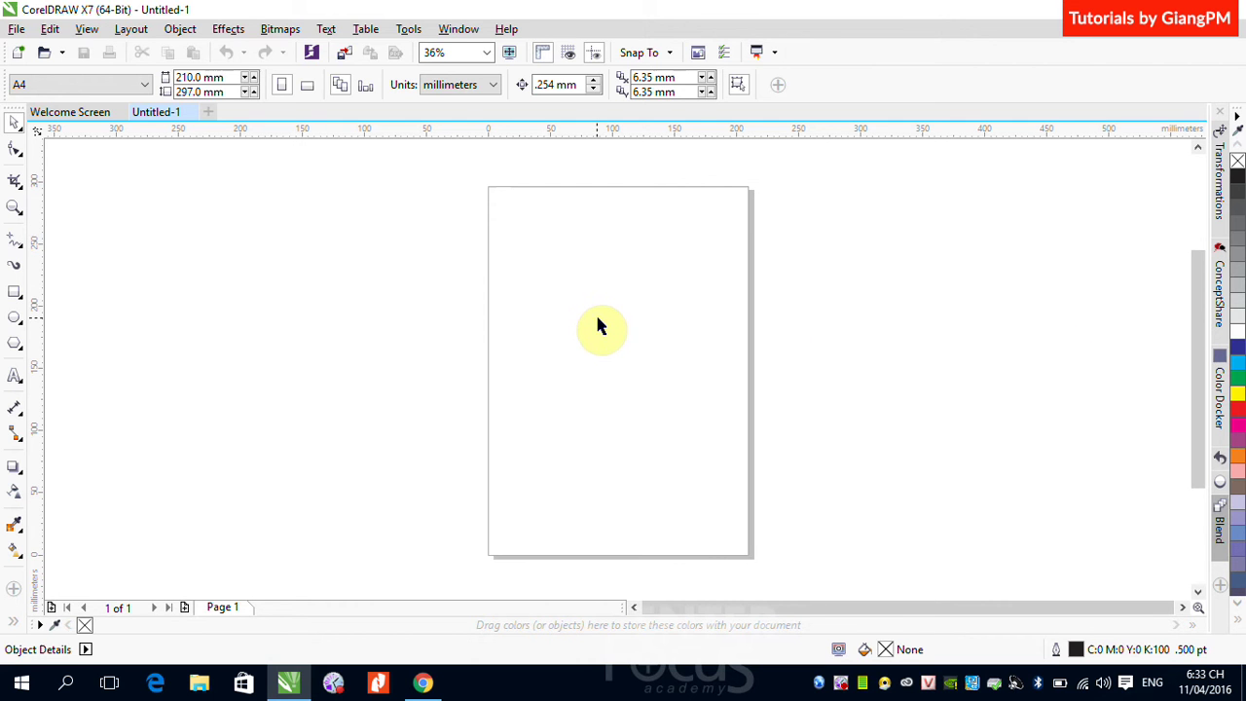
Step: Draw a rectangle about 93 mm wide and 92 mm high in the upper-left part of the page
click(14, 291)
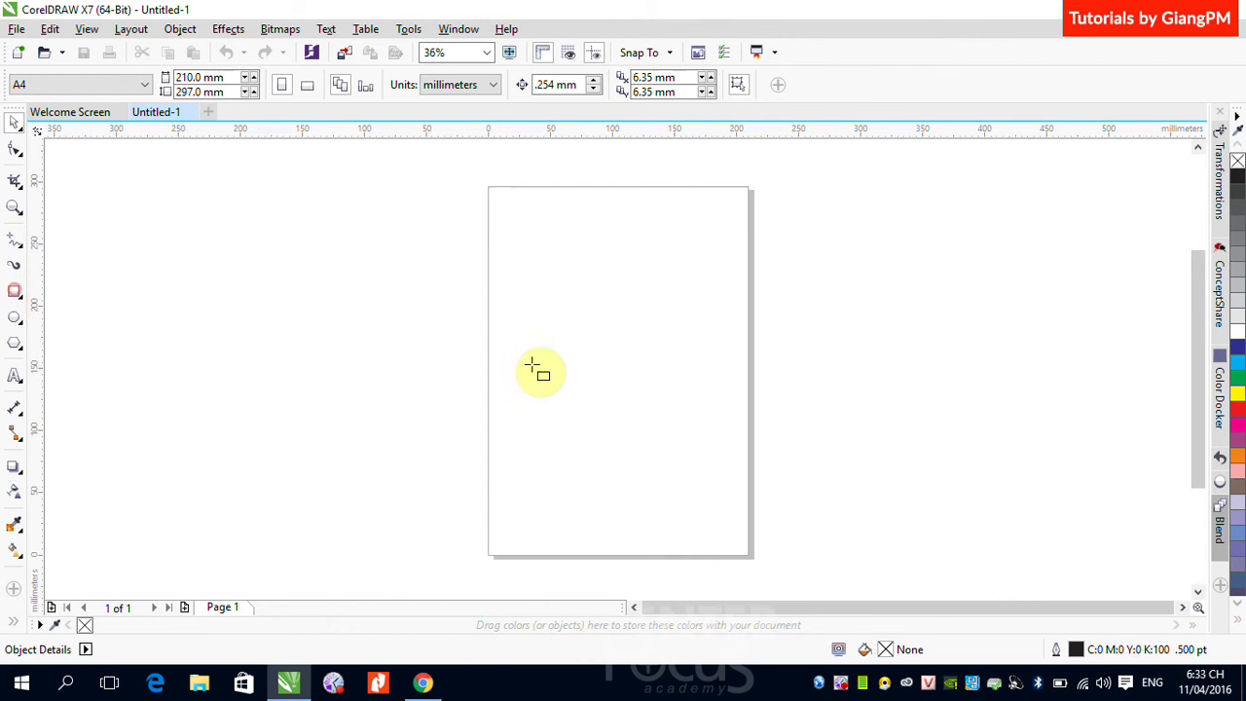
drag(512, 259, 628, 374)
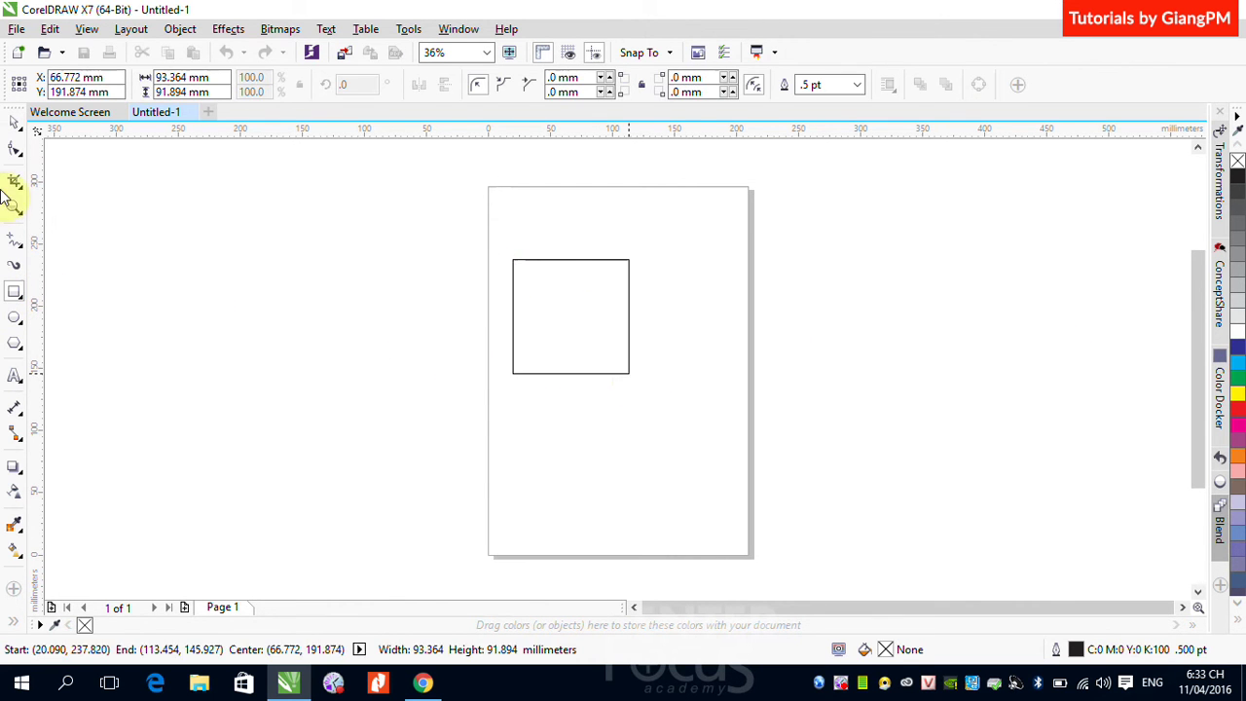
click(16, 128)
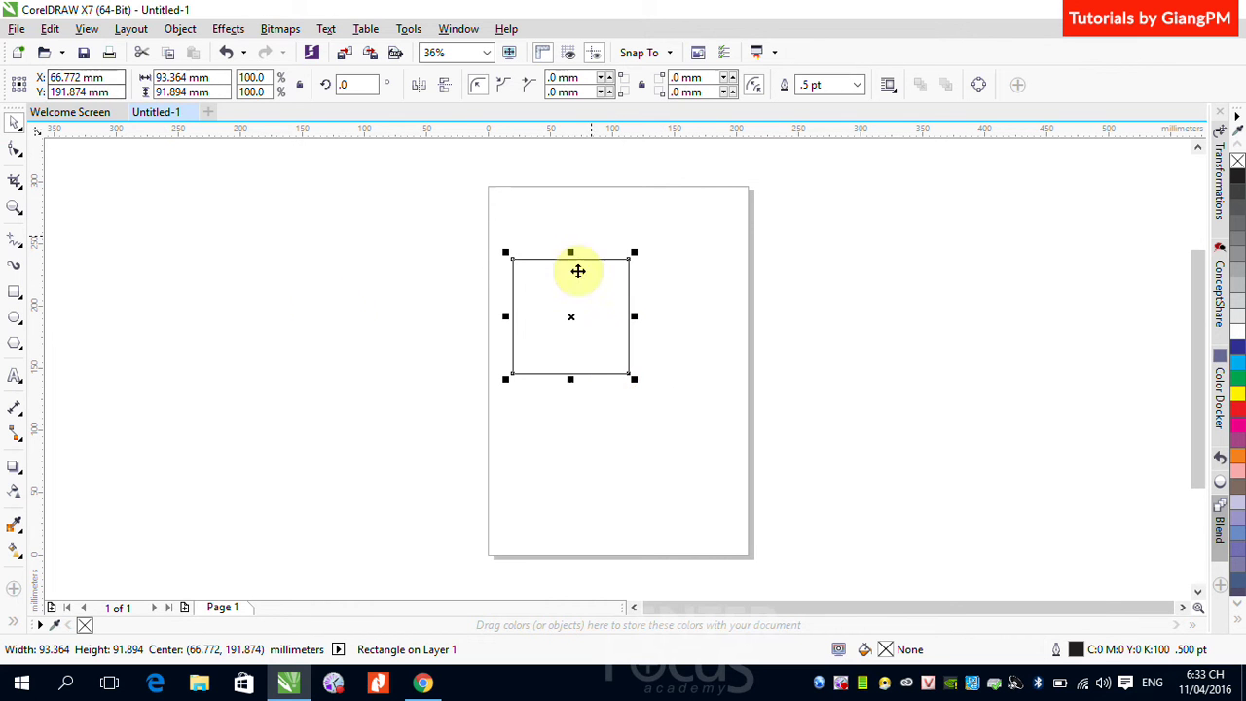
Step: Move the rectangle off the page to the left, and return it to the upper-left part of the page
drag(601, 322, 539, 318)
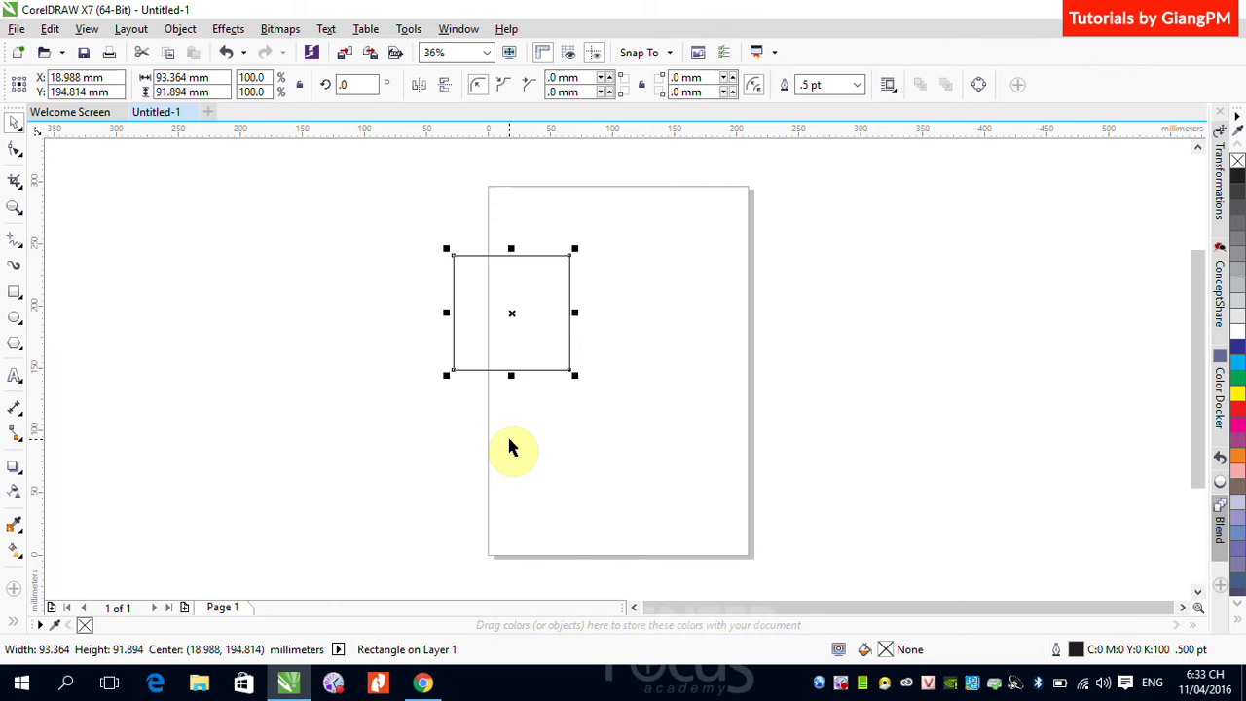
drag(518, 314, 369, 316)
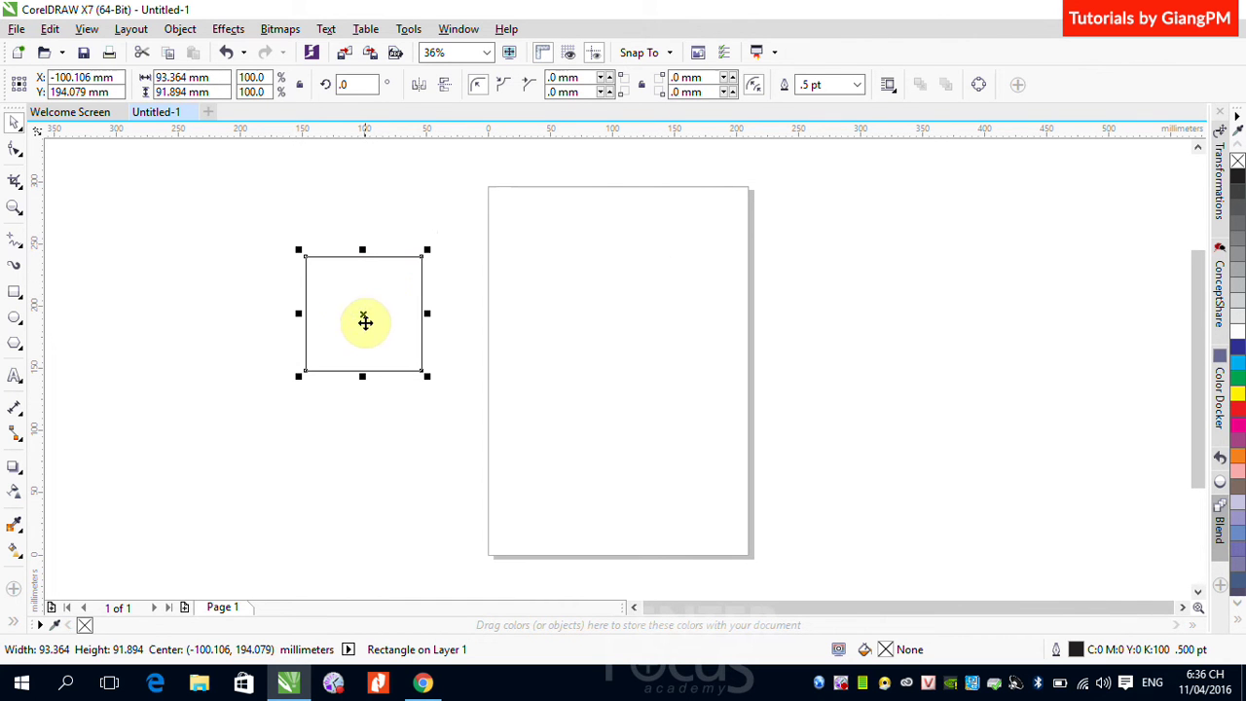
drag(364, 321, 573, 309)
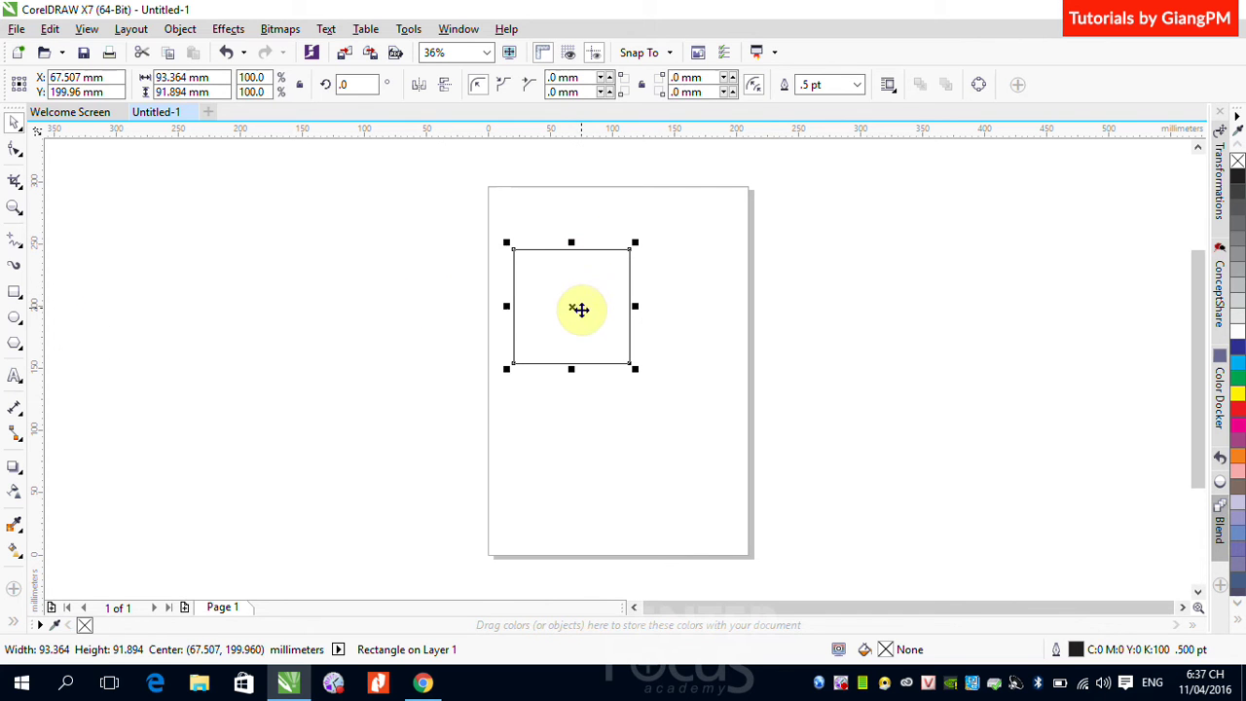
click(14, 295)
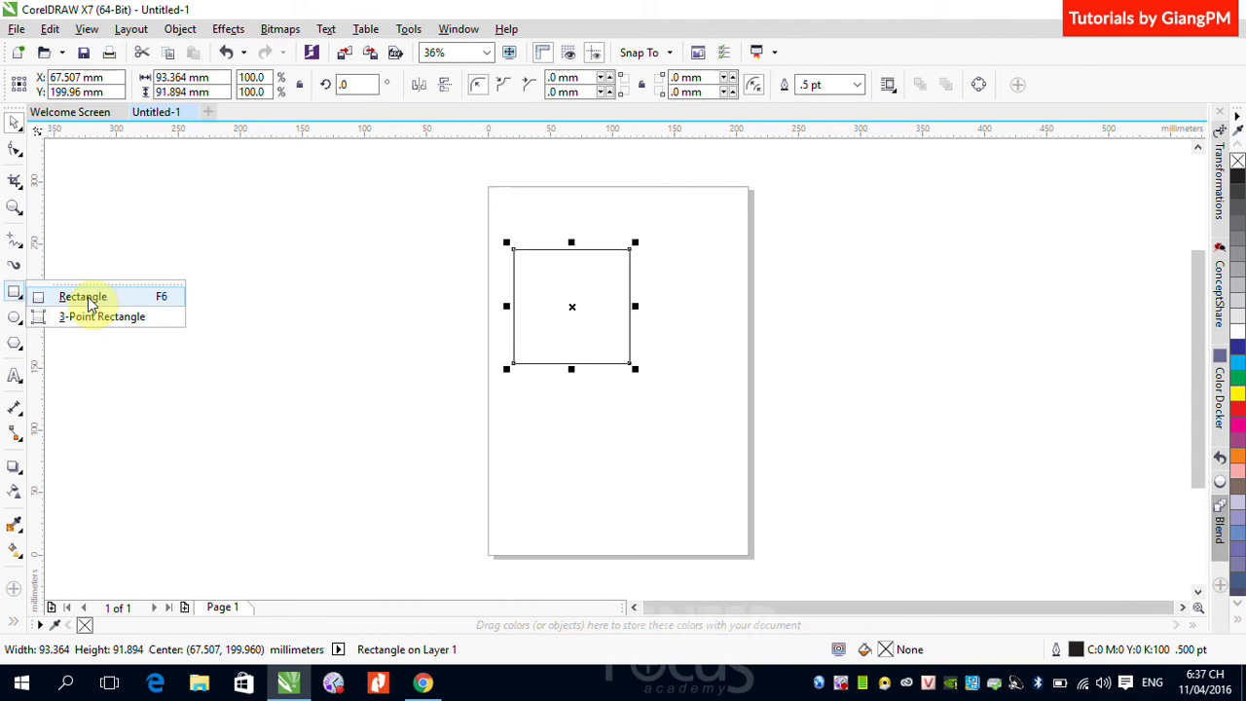
click(21, 324)
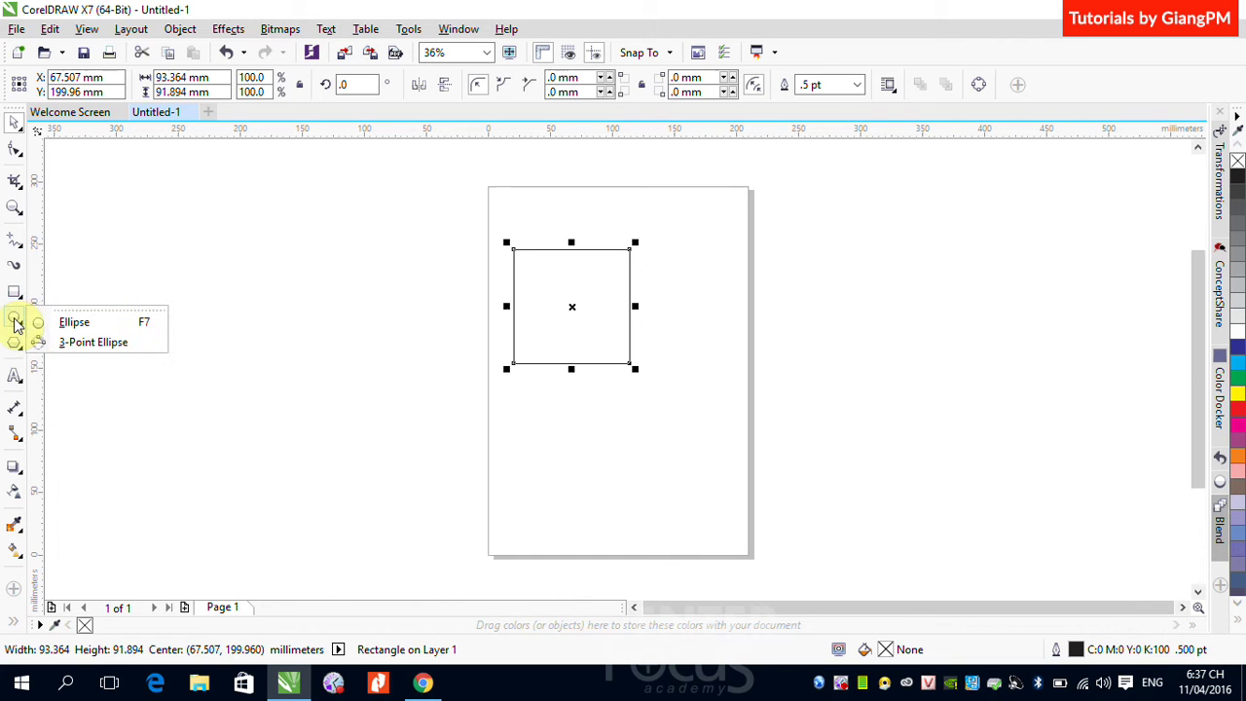
click(17, 350)
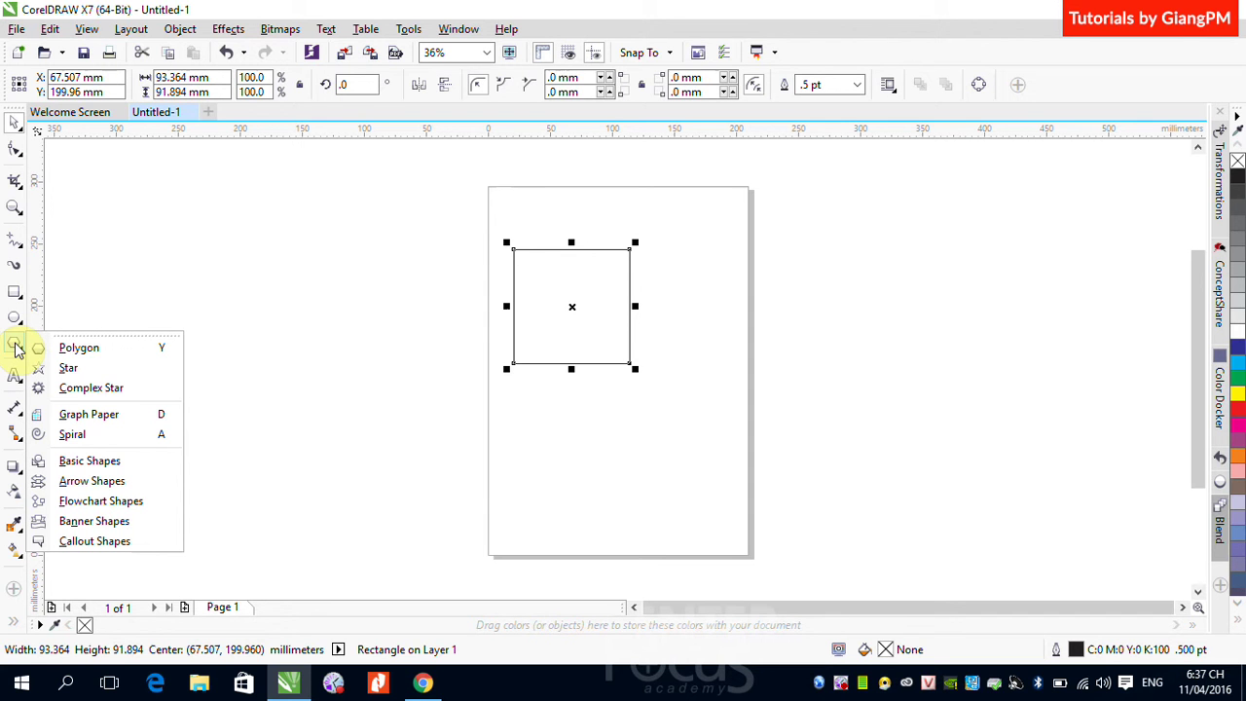
Step: Select the rectangle by enclosing it in a selection area with the Pick tool and delete it
click(20, 128)
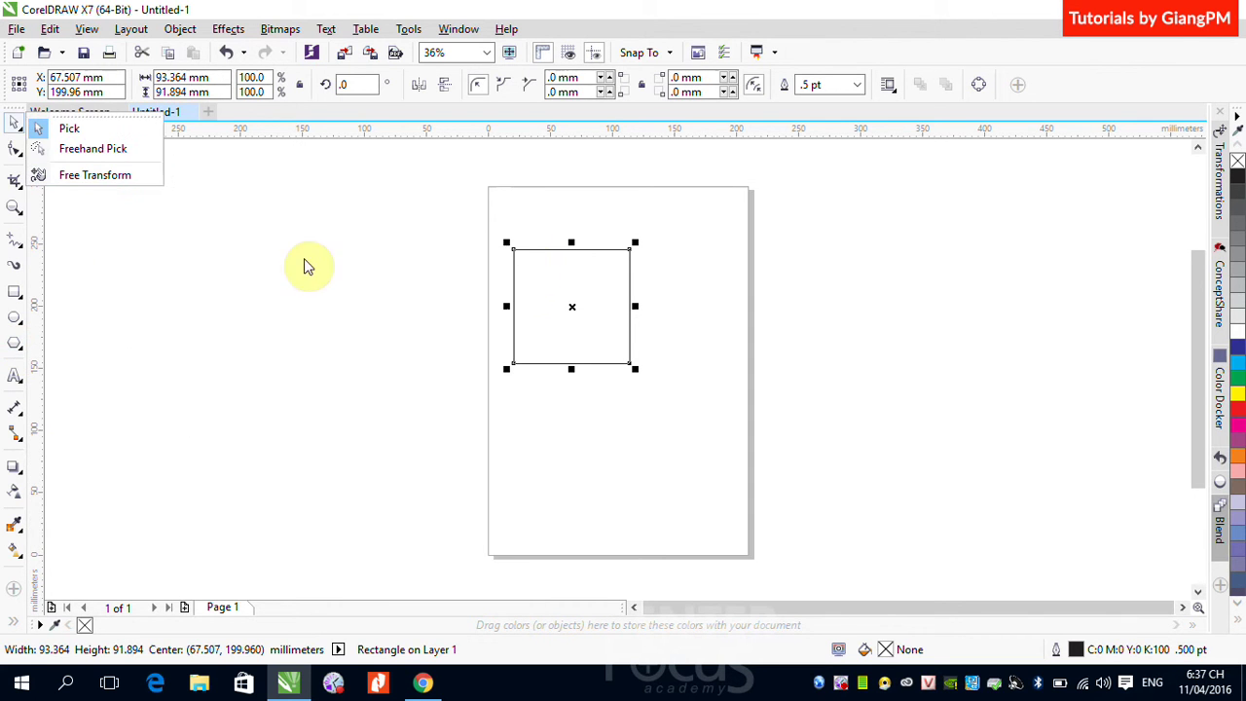
click(467, 219)
drag(471, 231, 681, 427)
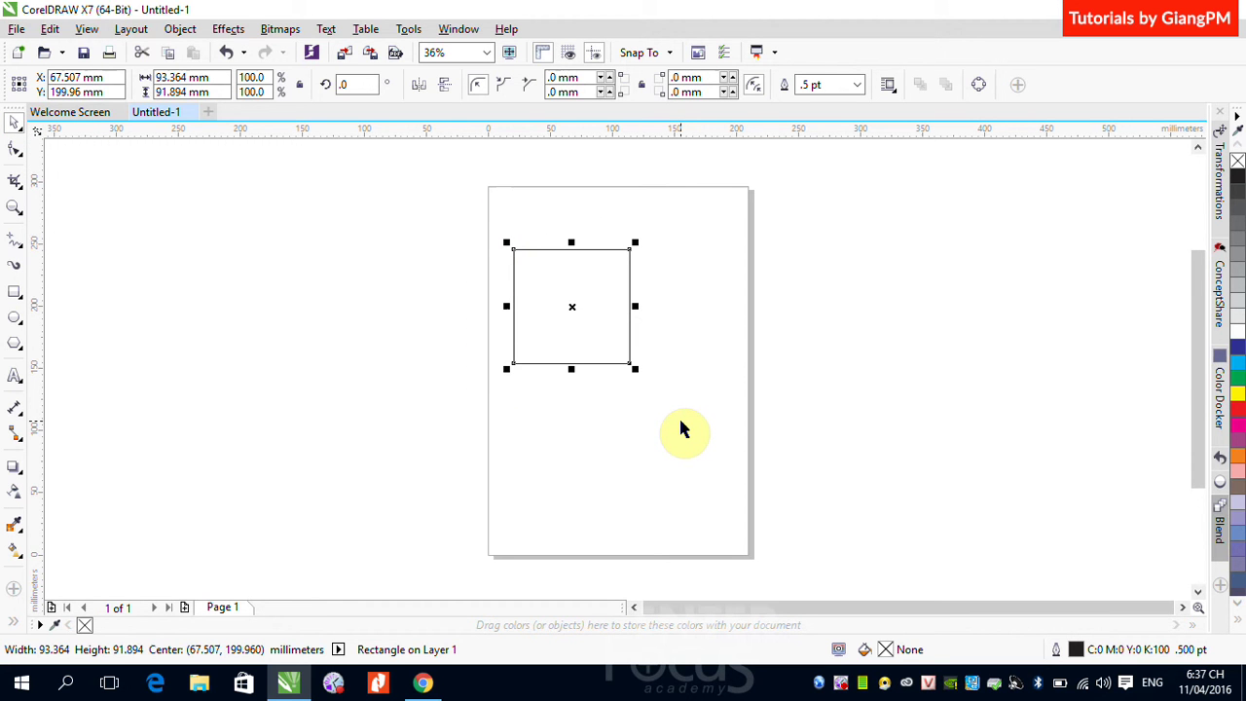
key(Delete)
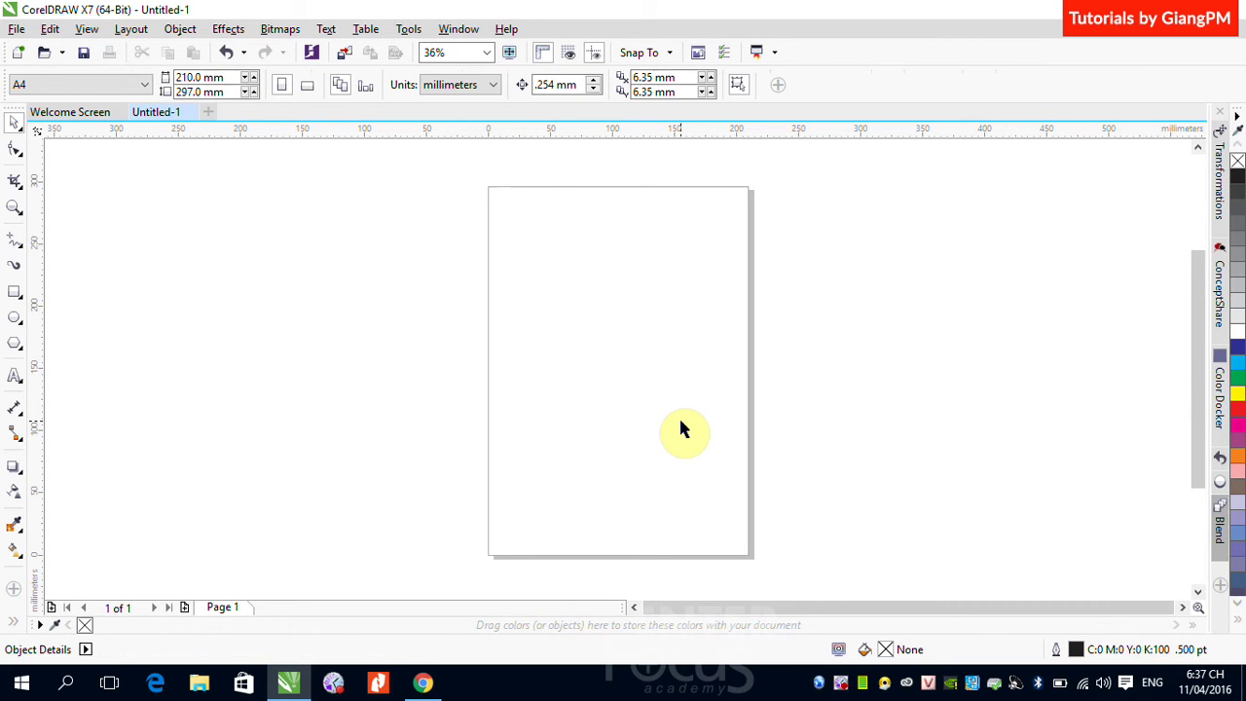
Step: Draw a rectangle about 118 mm wide and 76 mm high in the upper half of the page
click(16, 294)
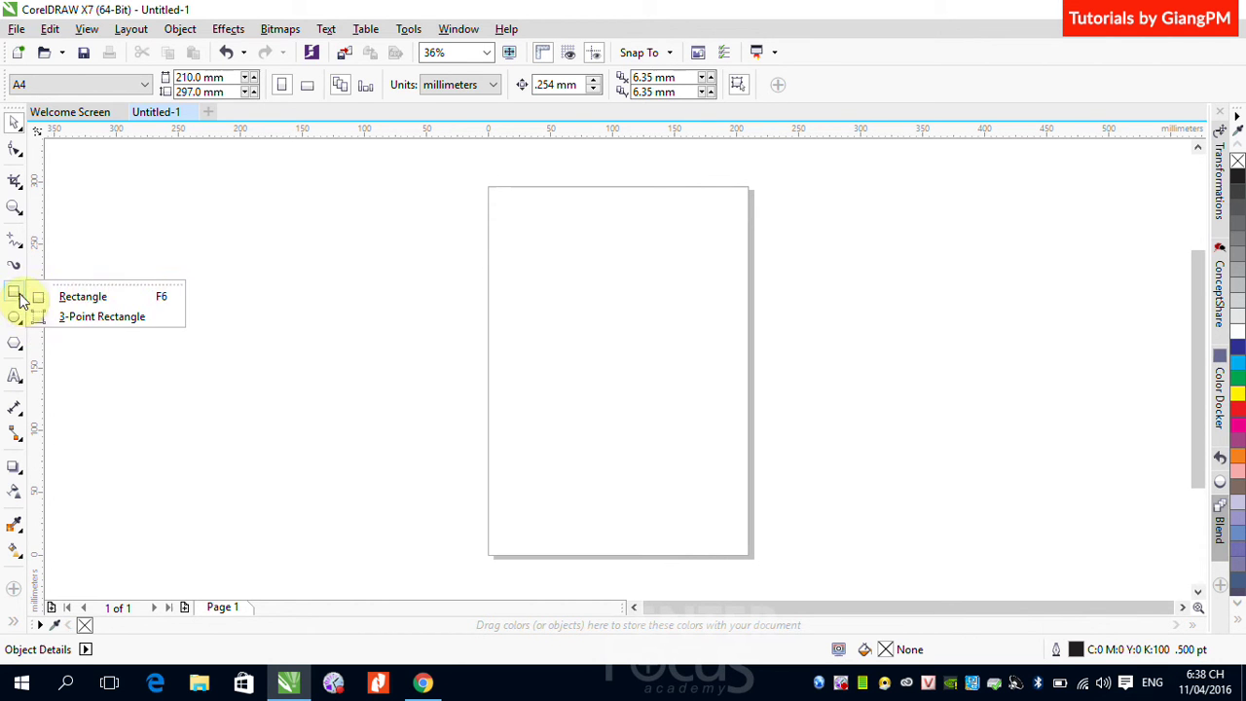
click(90, 303)
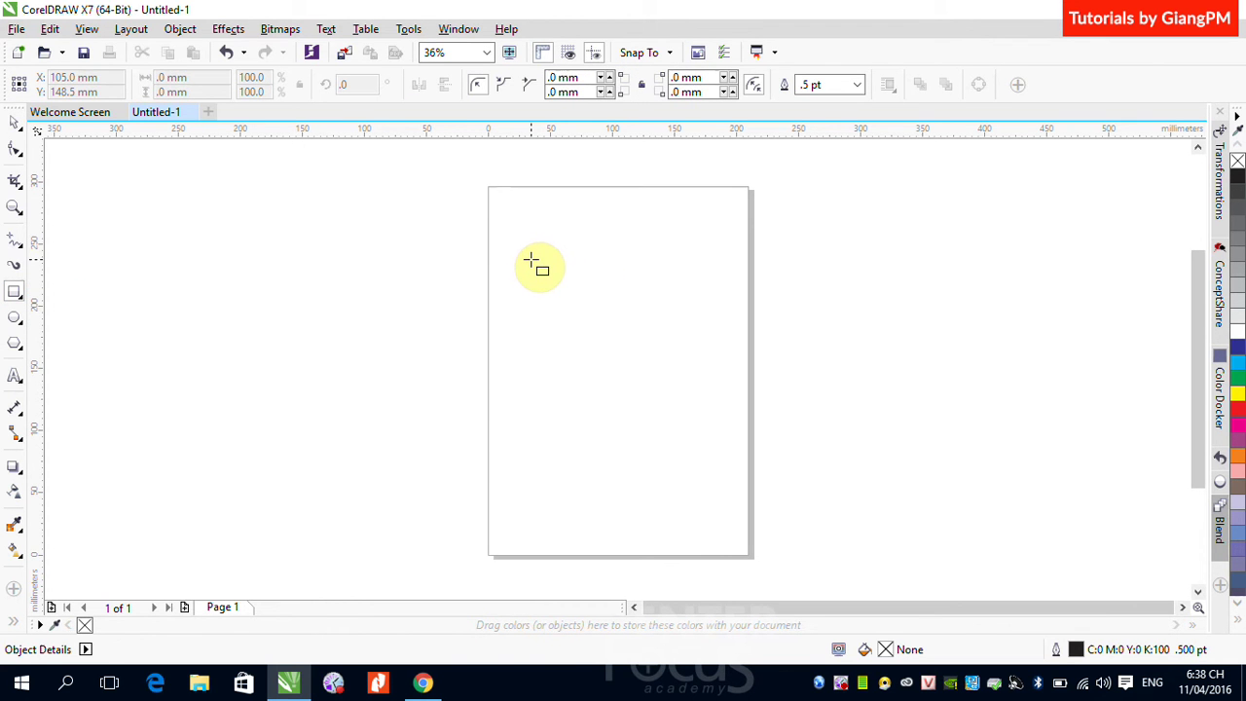
drag(531, 261, 679, 356)
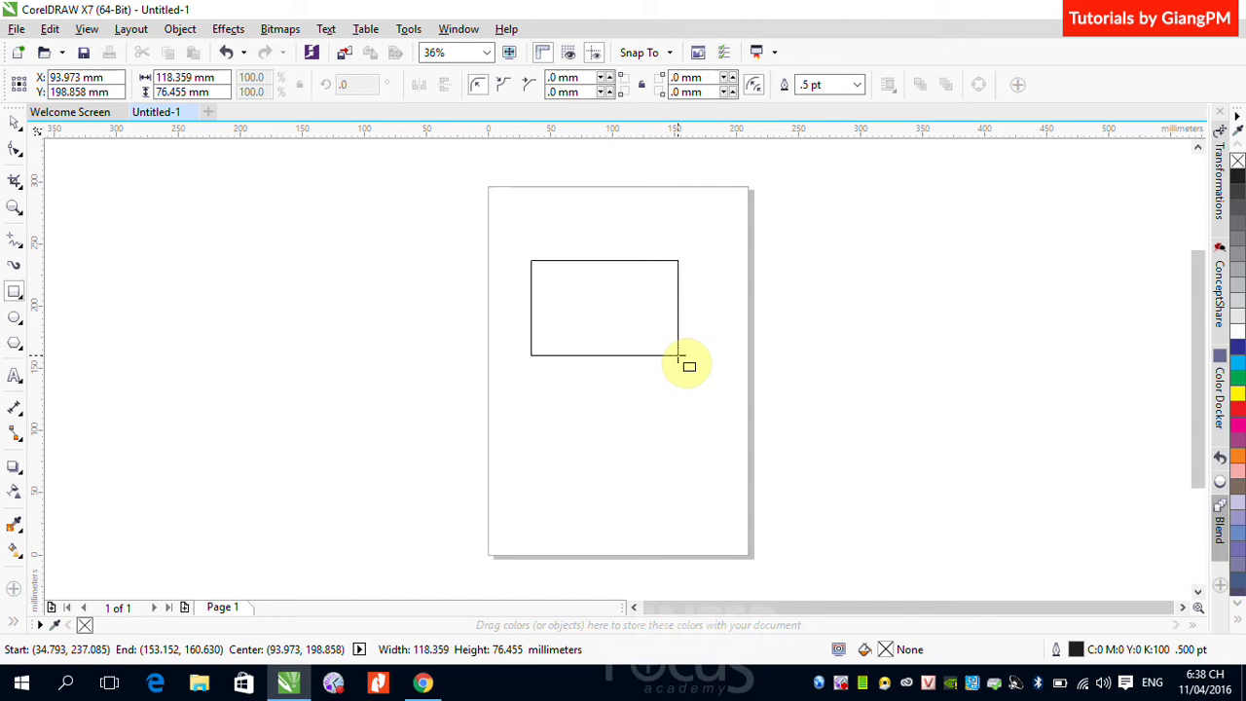
drag(679, 356, 678, 356)
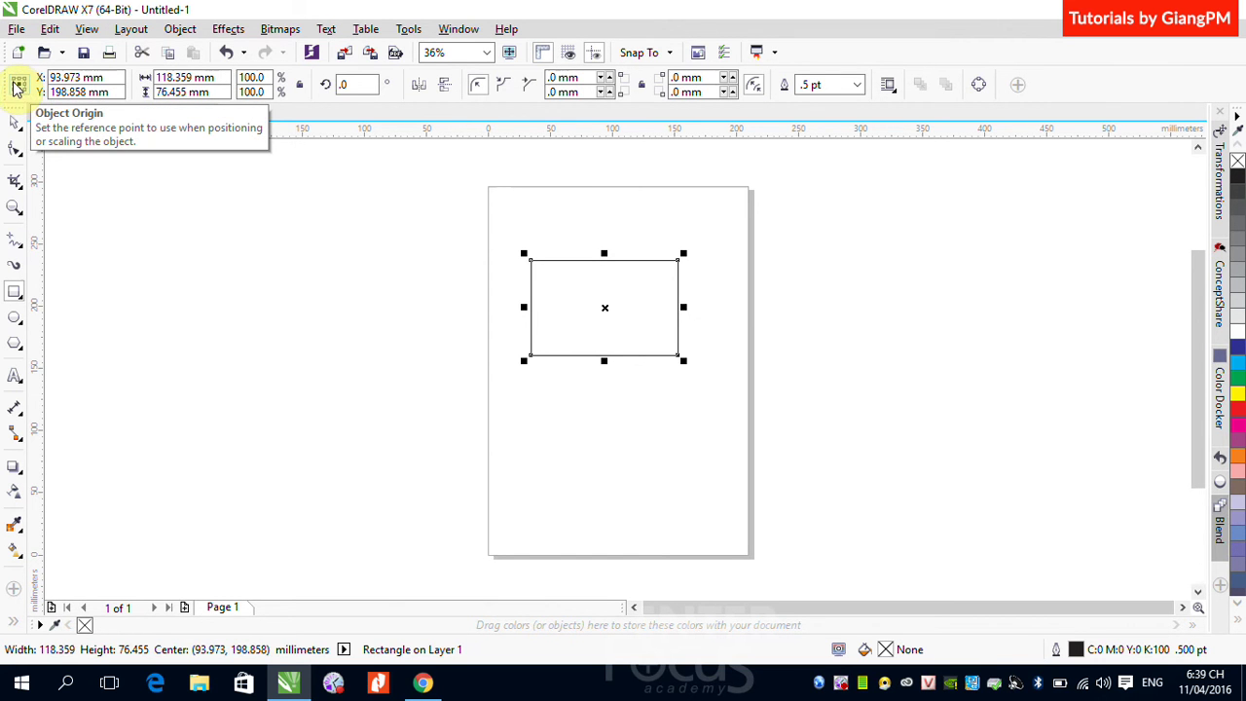
Step: Set the rectangle's object origin to its top-left corner, and return it to the center
click(17, 82)
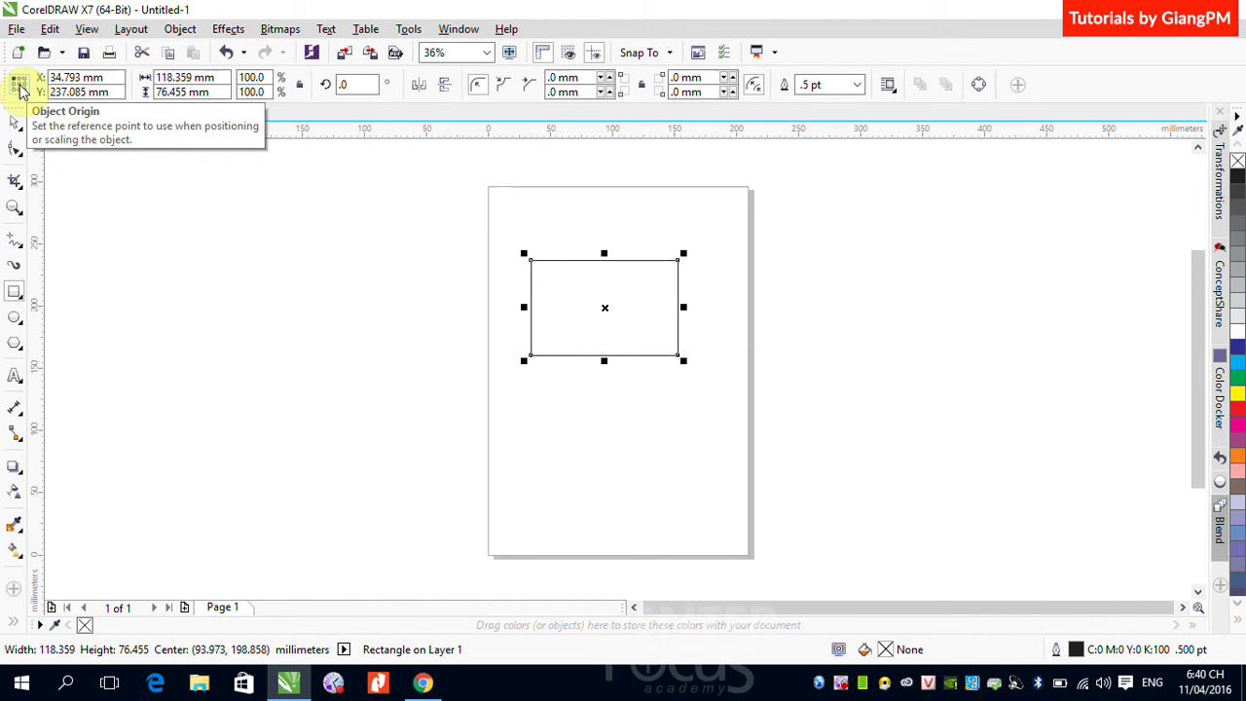
click(19, 87)
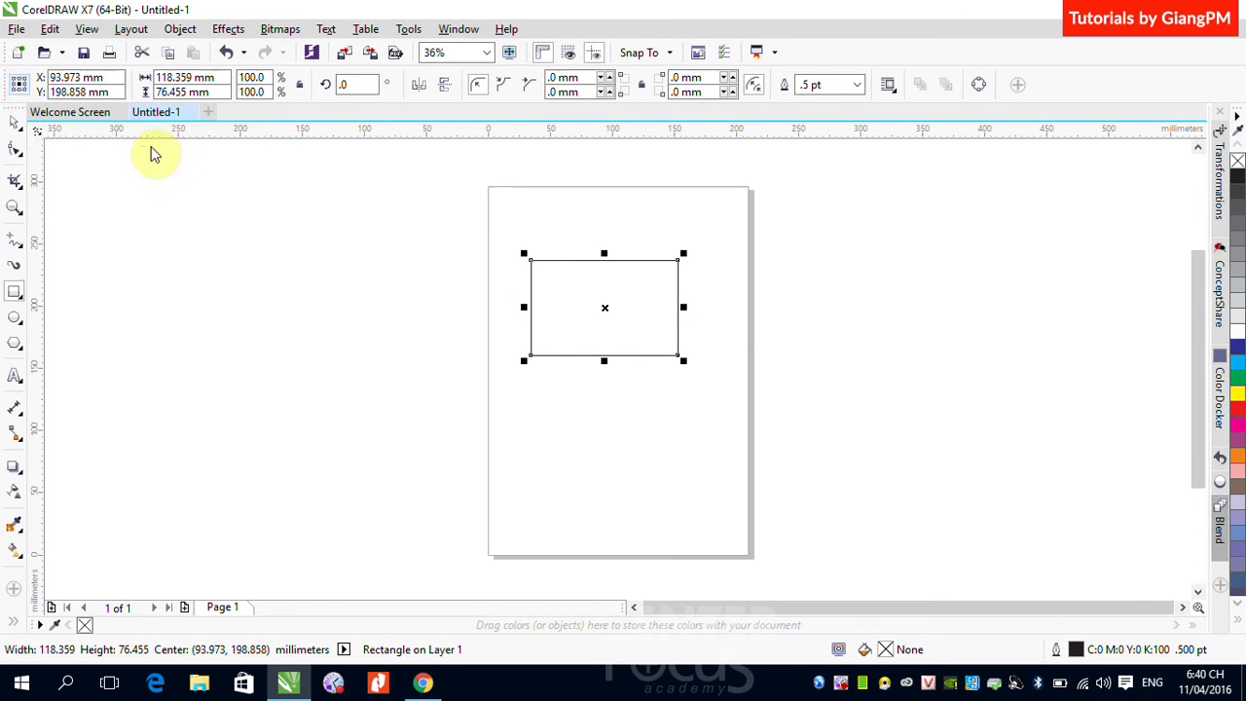
click(24, 105)
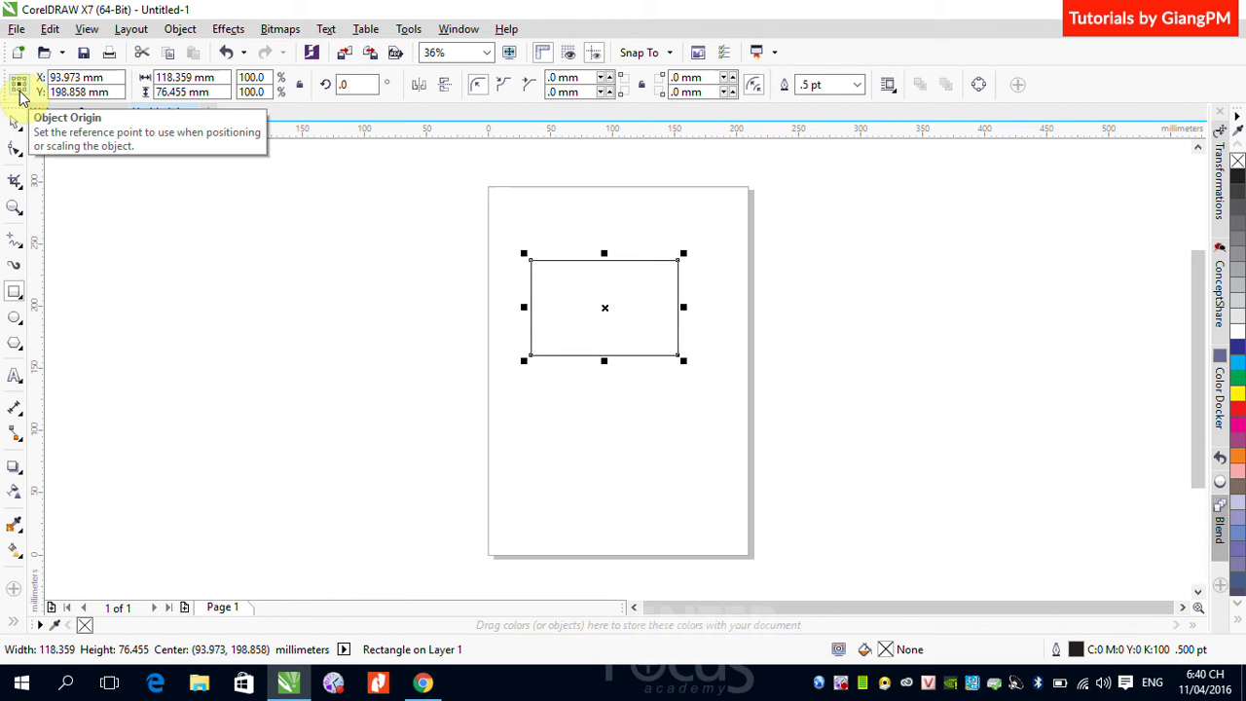
Step: Examine the rectangle's horizontal position, width and scale factor properties
click(68, 78)
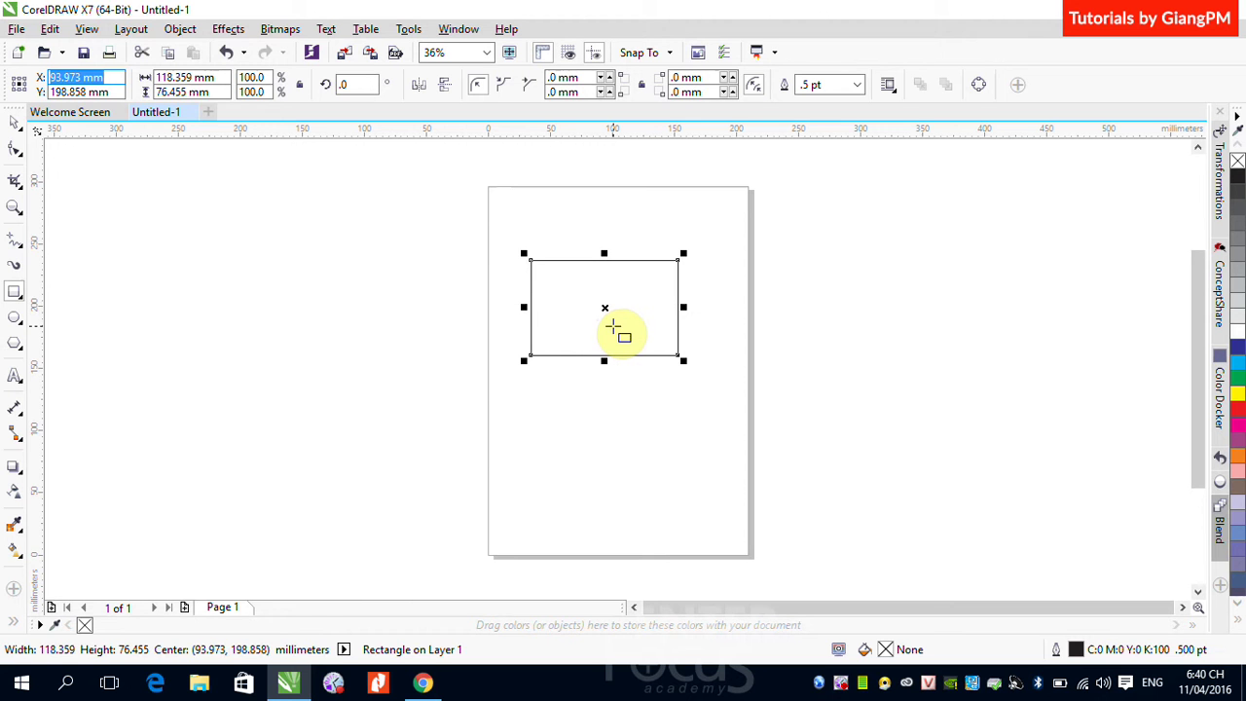
click(173, 77)
click(156, 77)
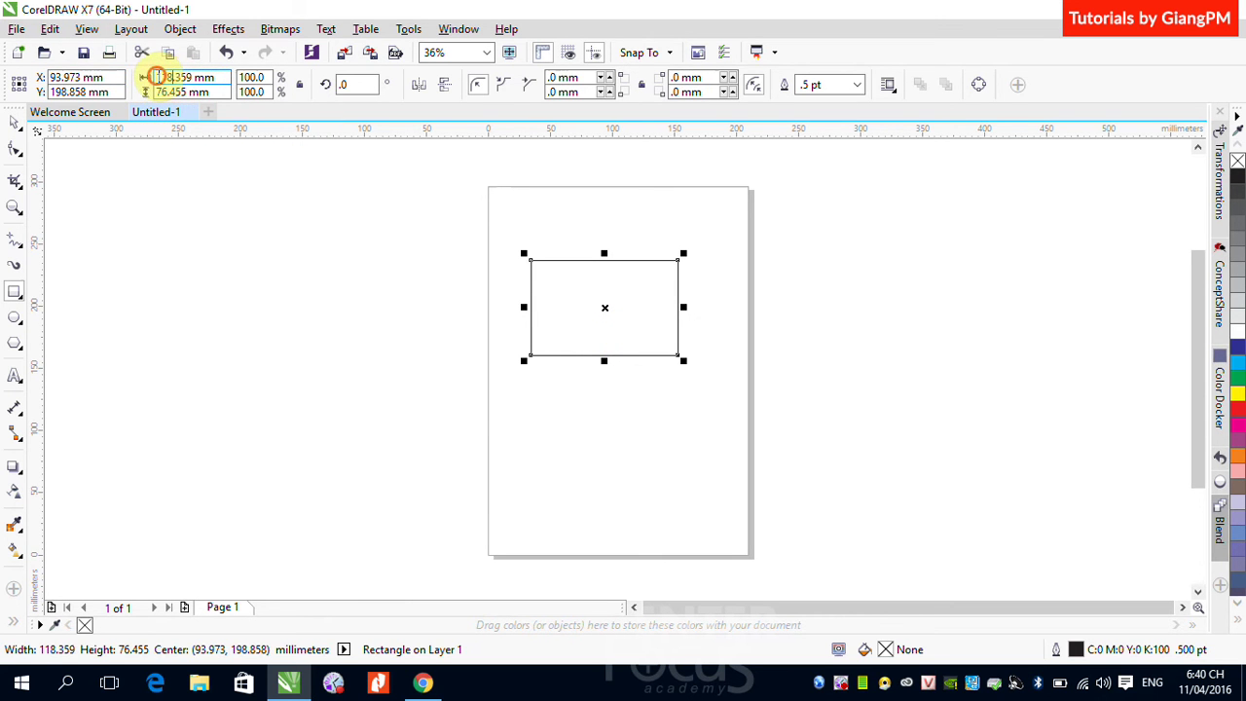
double_click(157, 77)
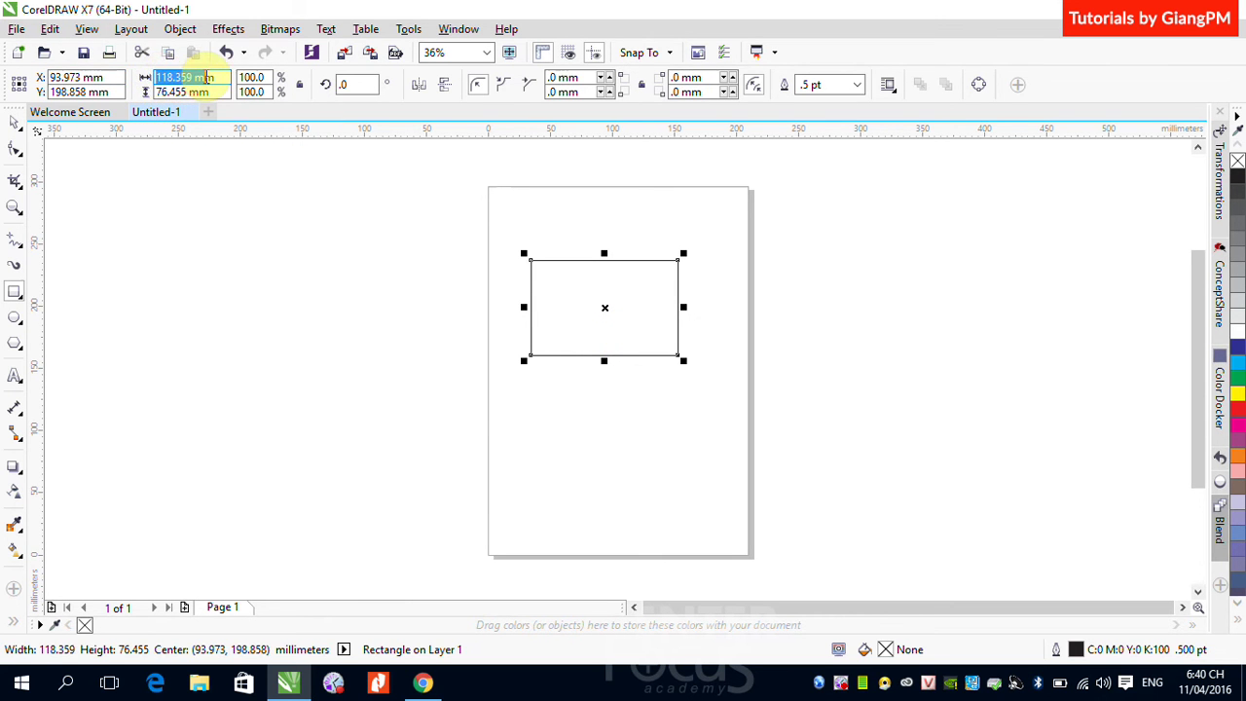
triple_click(159, 78)
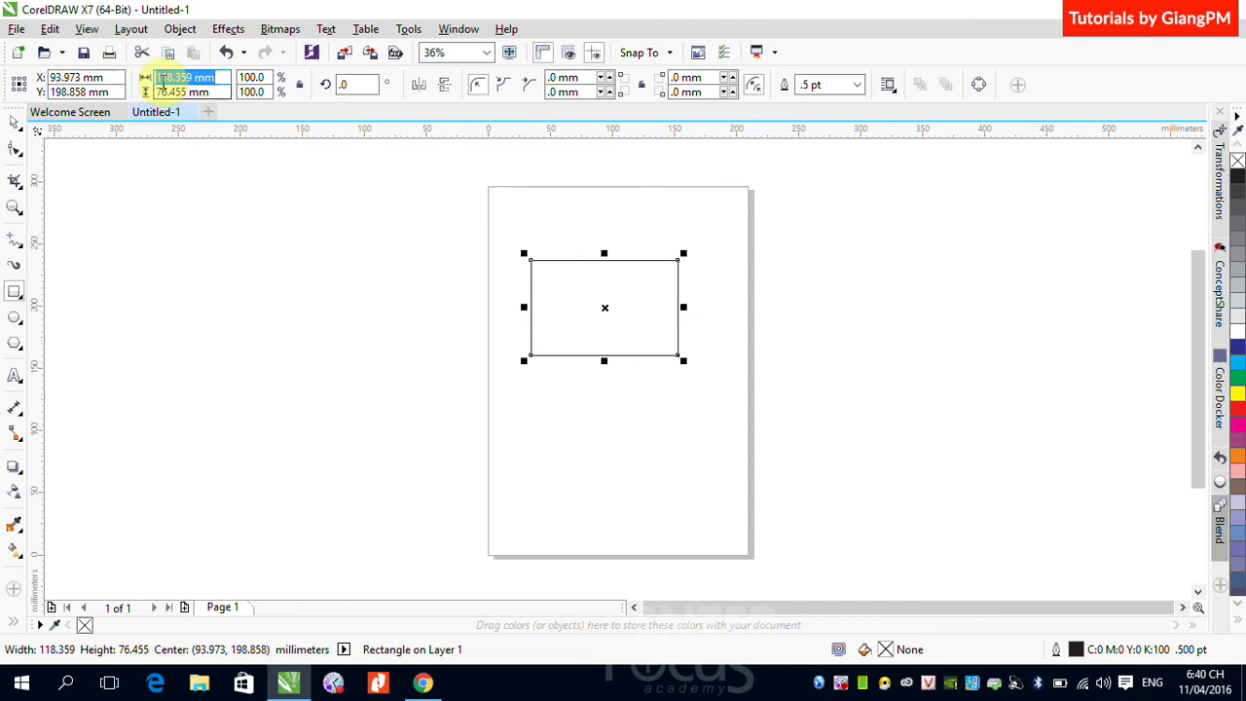
click(251, 78)
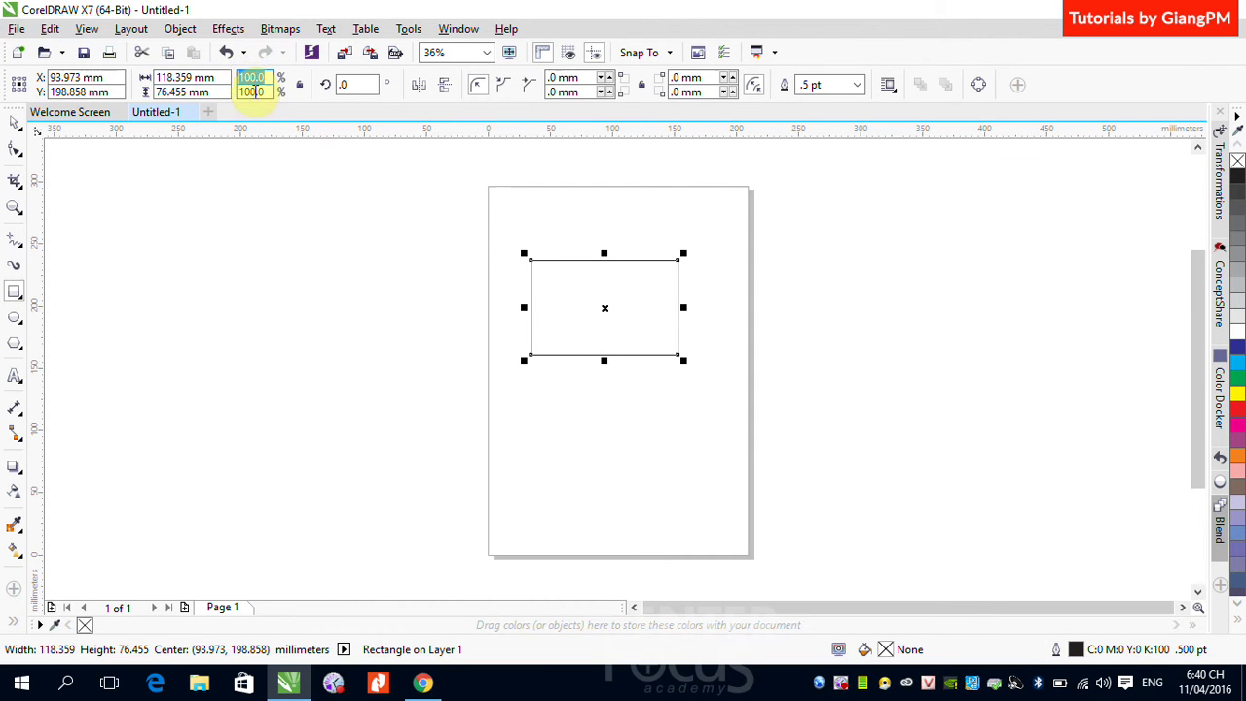
click(252, 92)
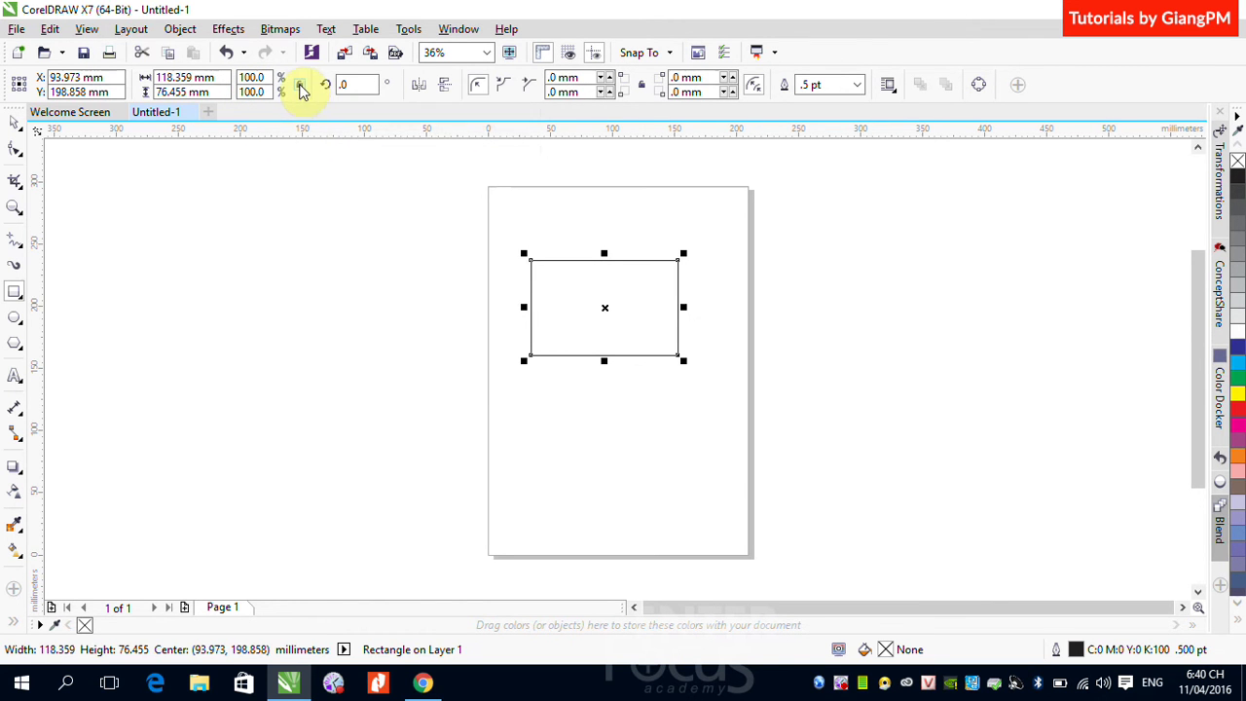
Step: Lock the rectangle's width-to-height ratio and set its width to 100 mm
click(301, 86)
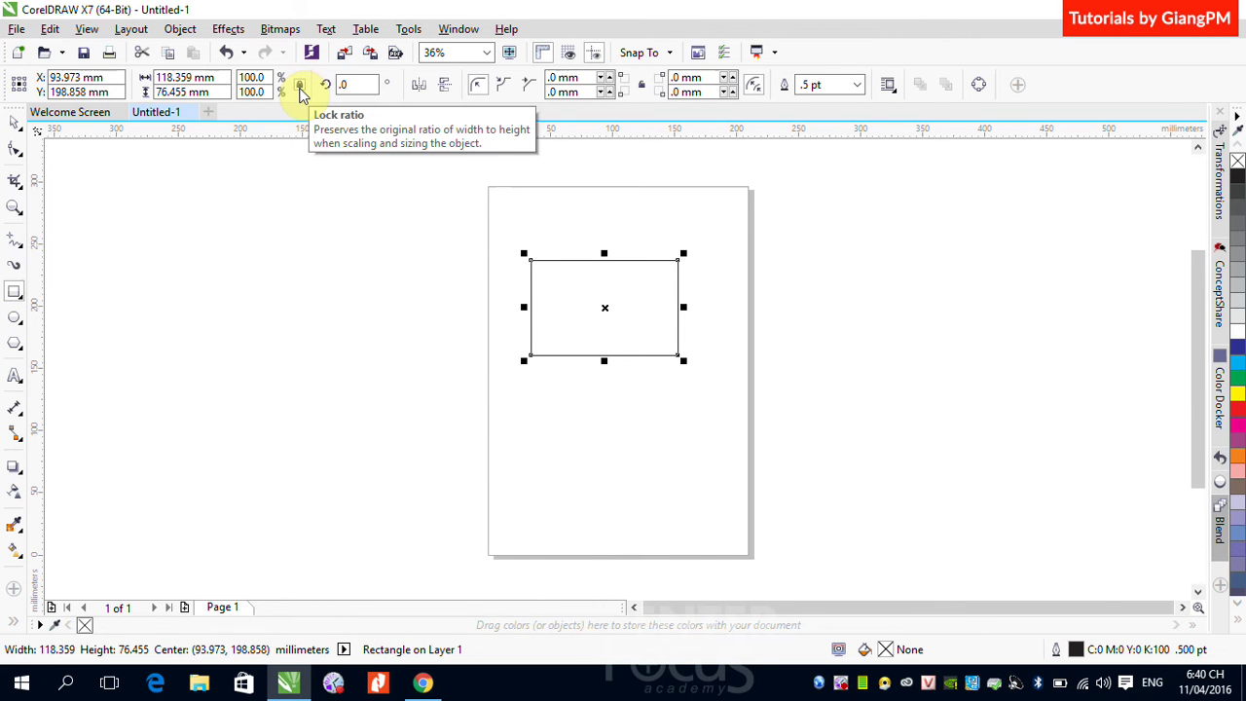
double_click(170, 77)
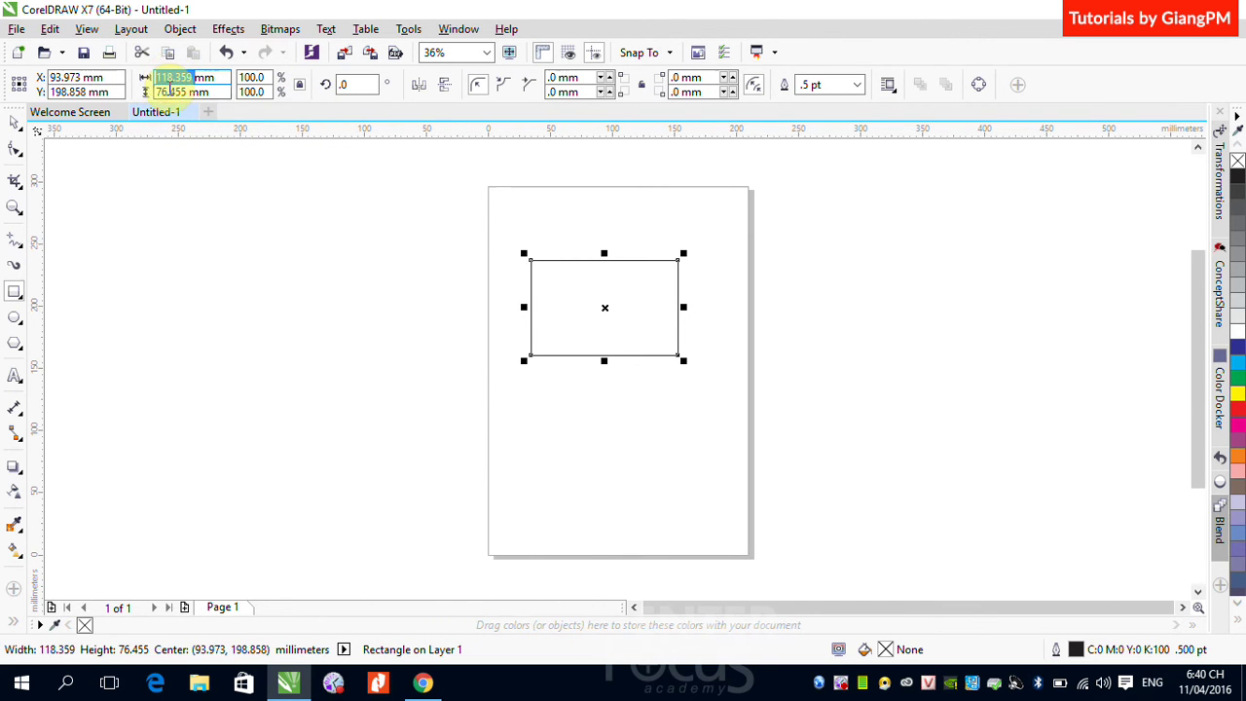
text(100)
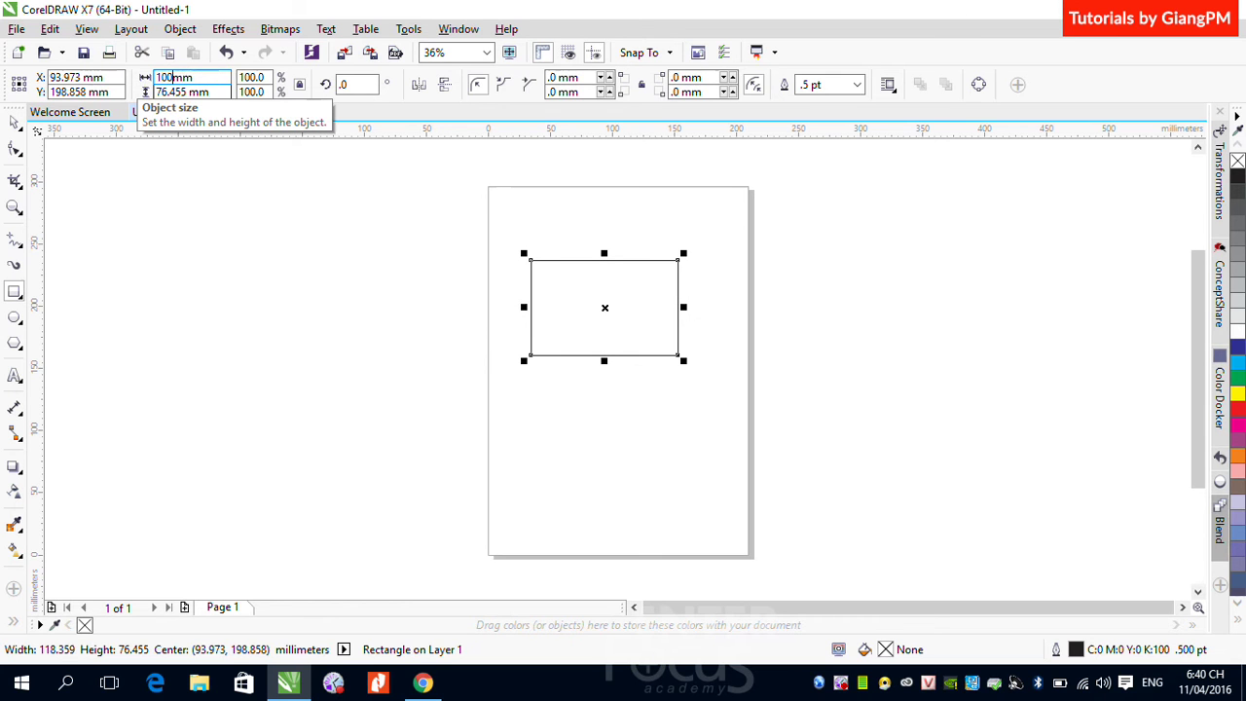
click(183, 91)
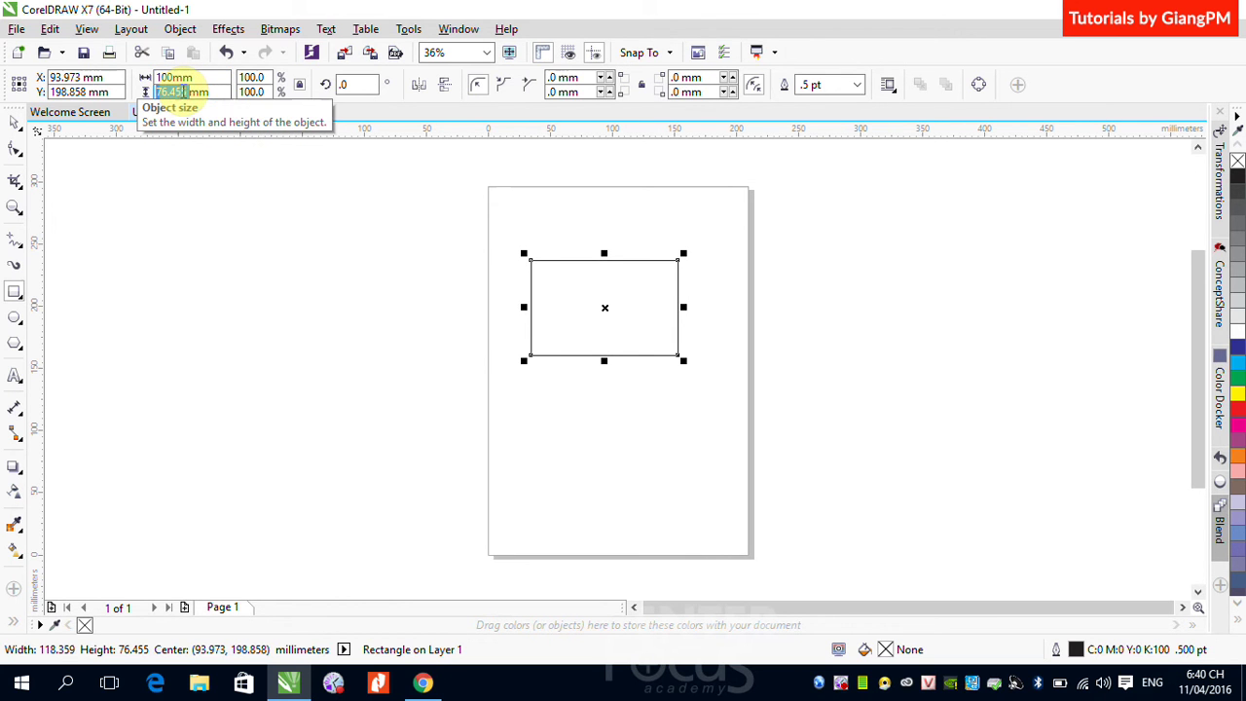
key(Return)
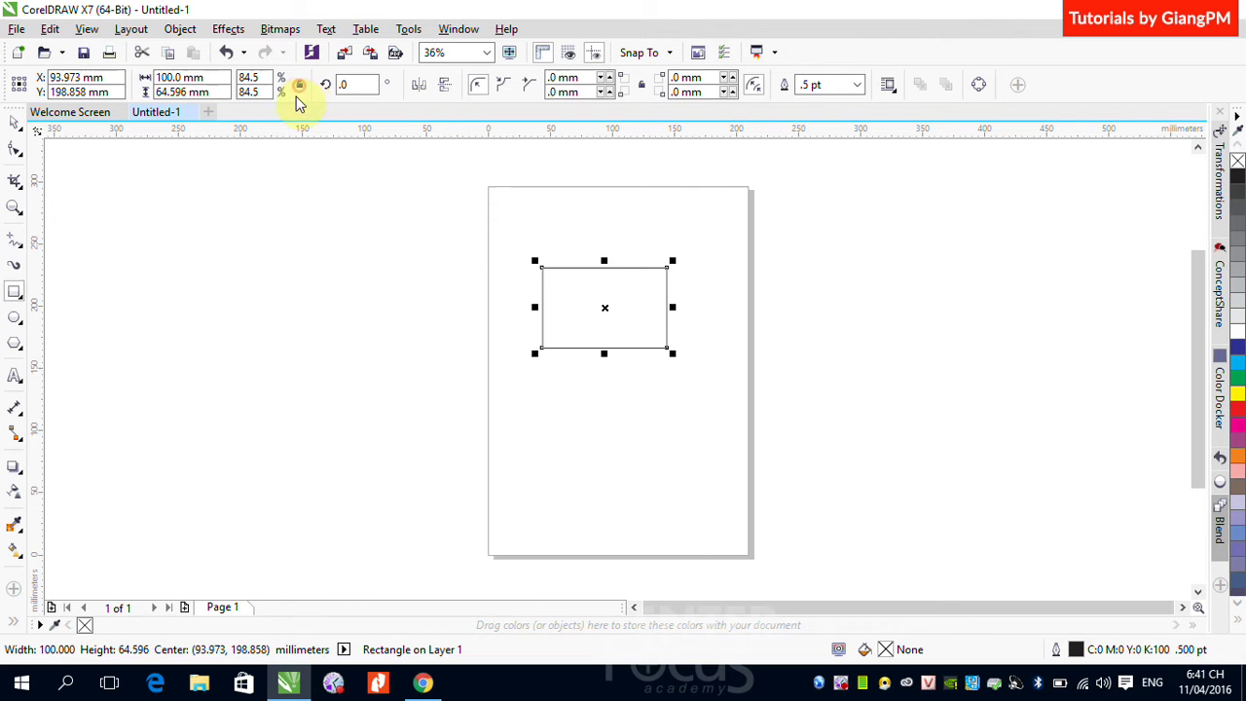
Step: Set the rectangle's width to 200 mm independently of its height
double_click(168, 77)
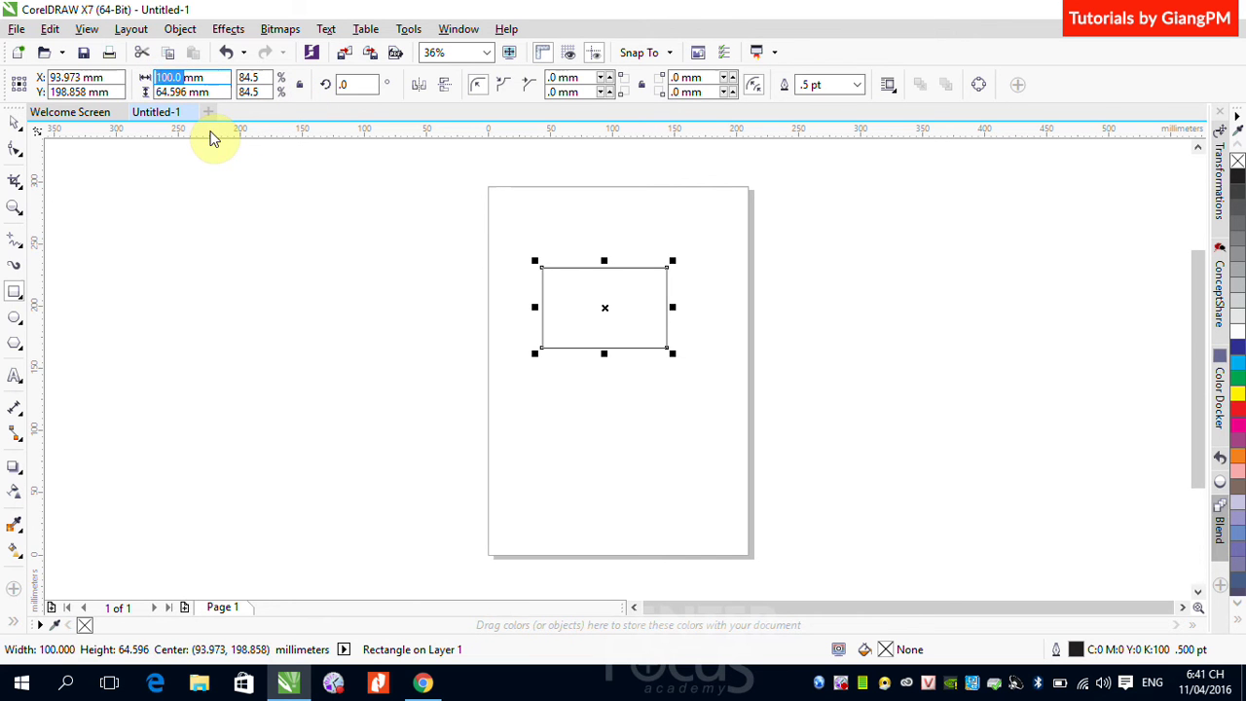
text(200)
key(Return)
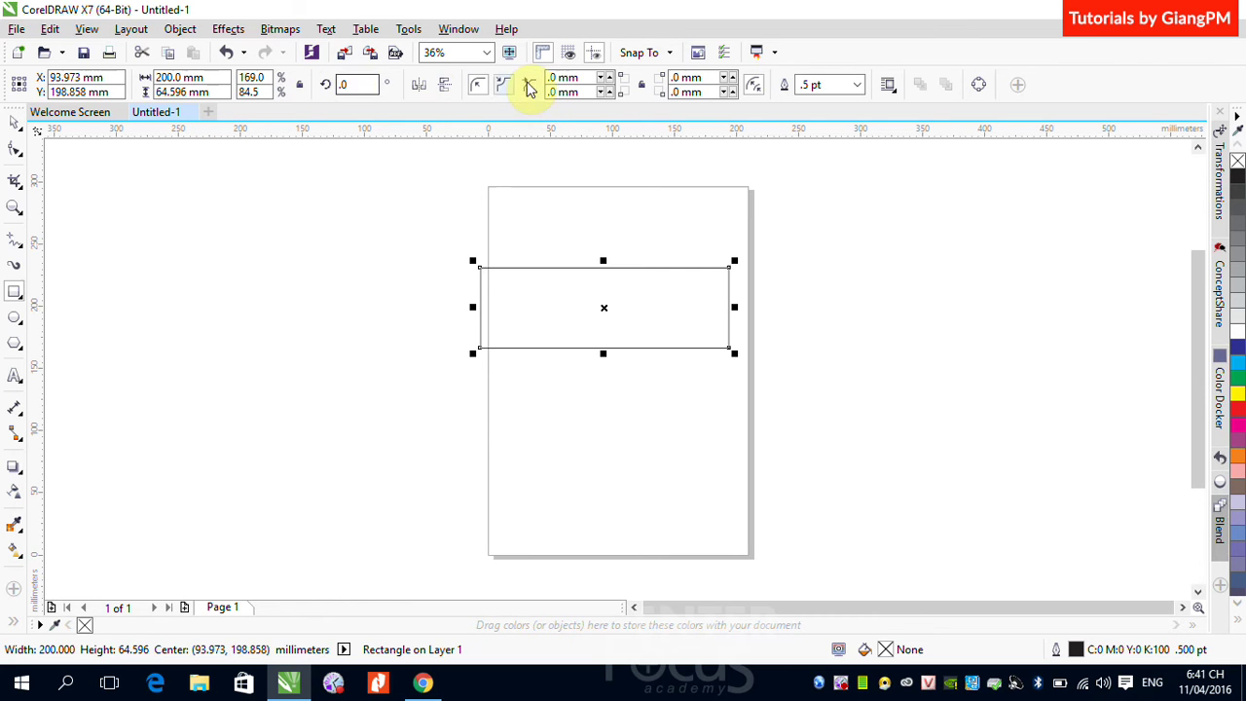
double_click(358, 85)
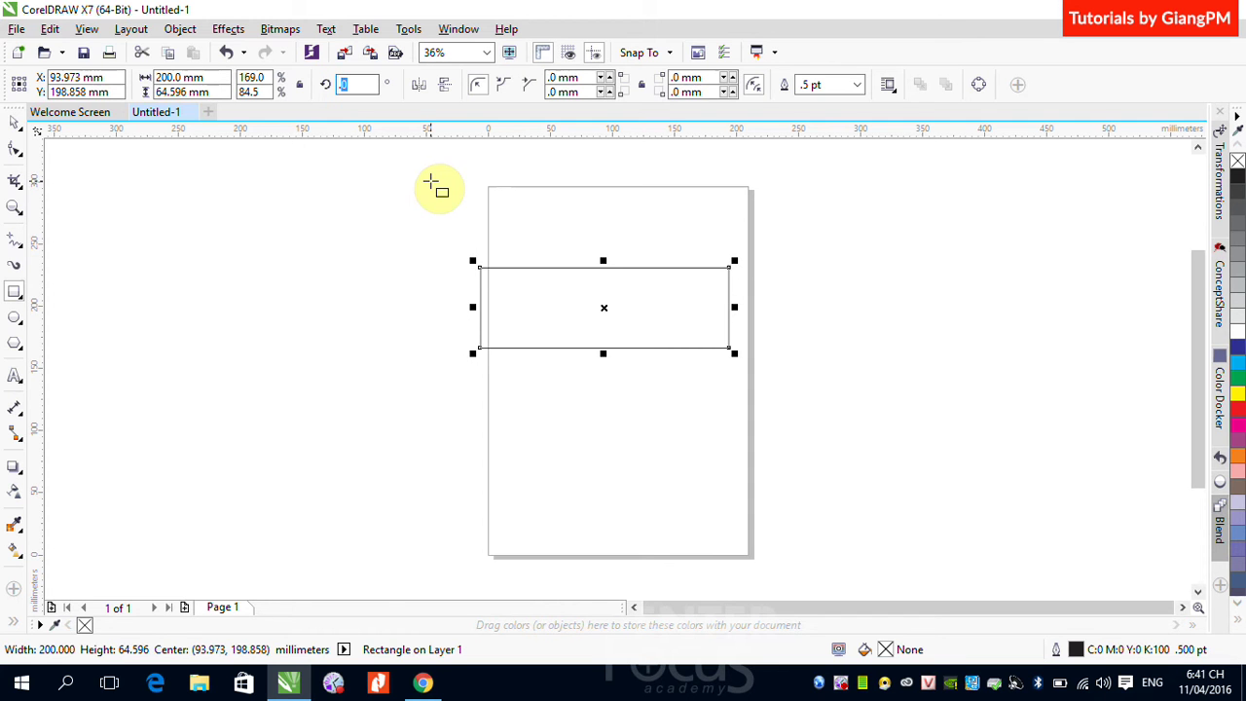
text(.45)
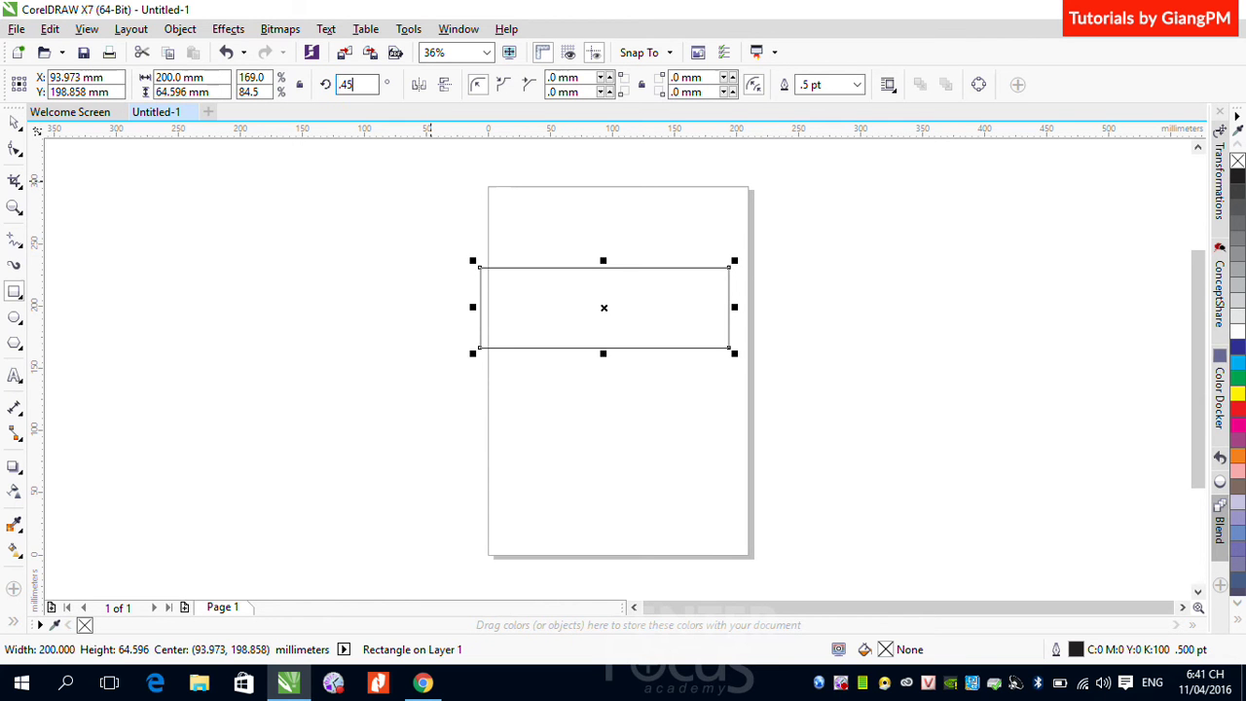
key(Return)
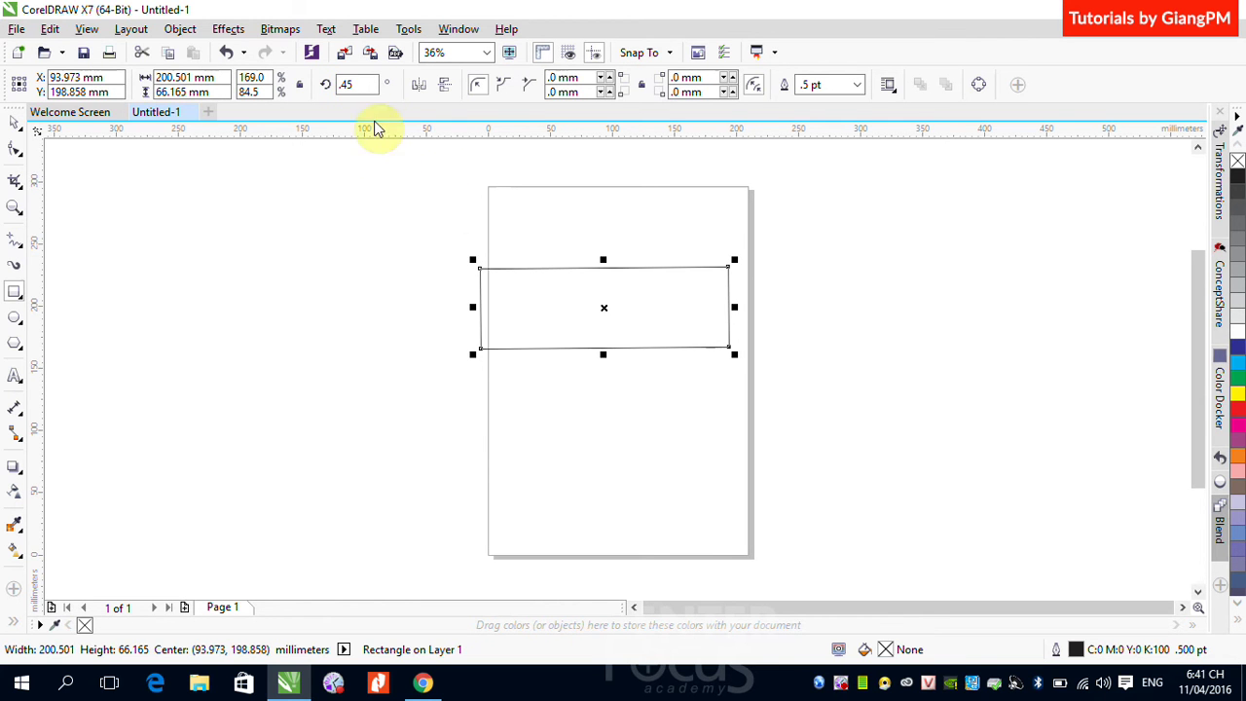
Step: Set the rectangle's rotation angle to 45 degrees
double_click(359, 83)
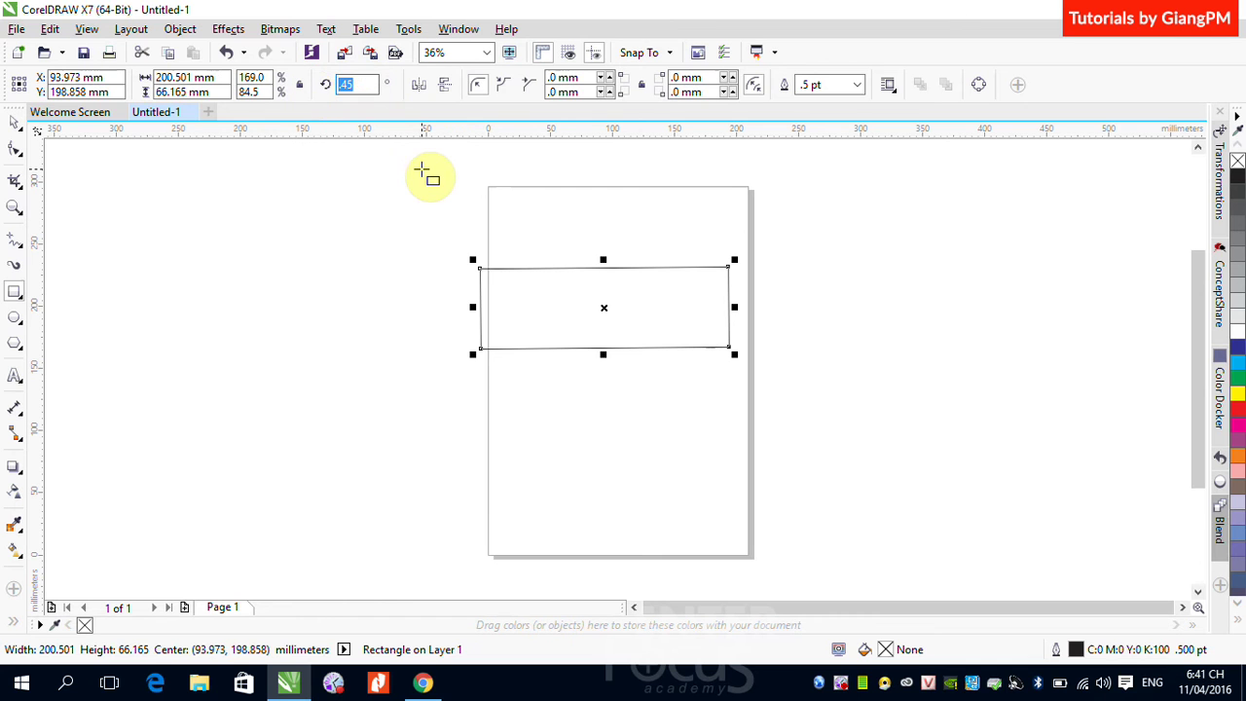
text(45)
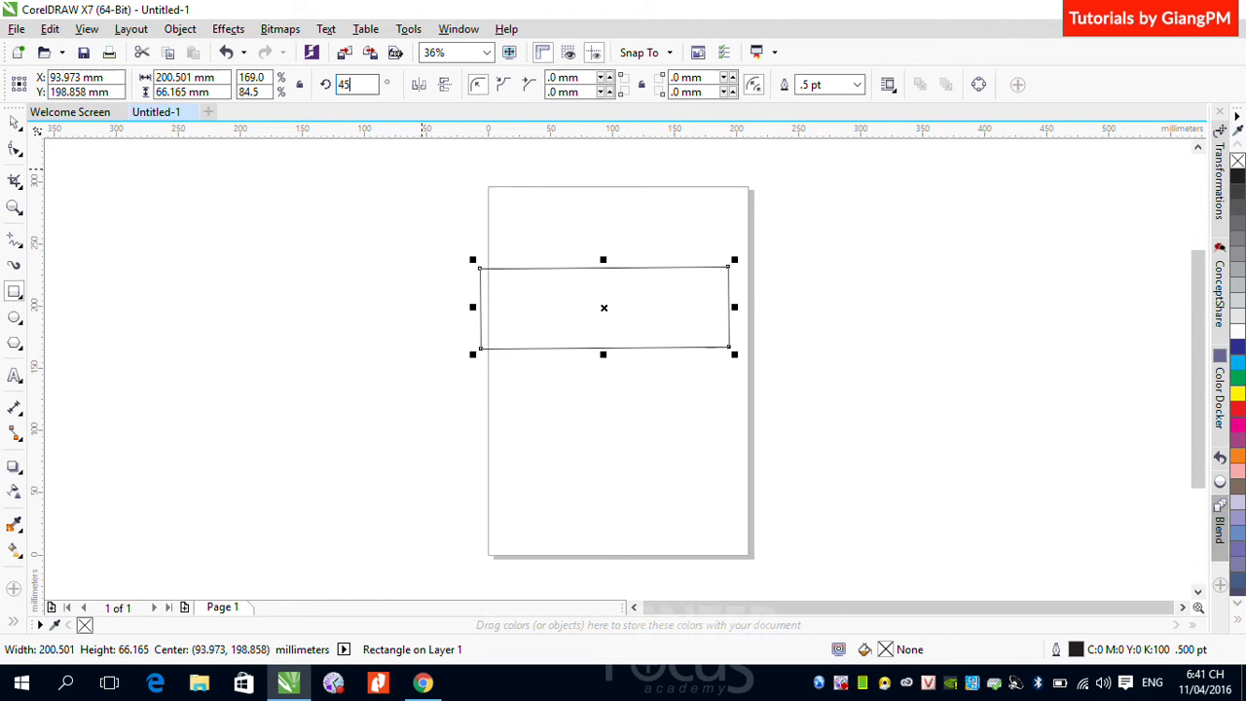
key(Return)
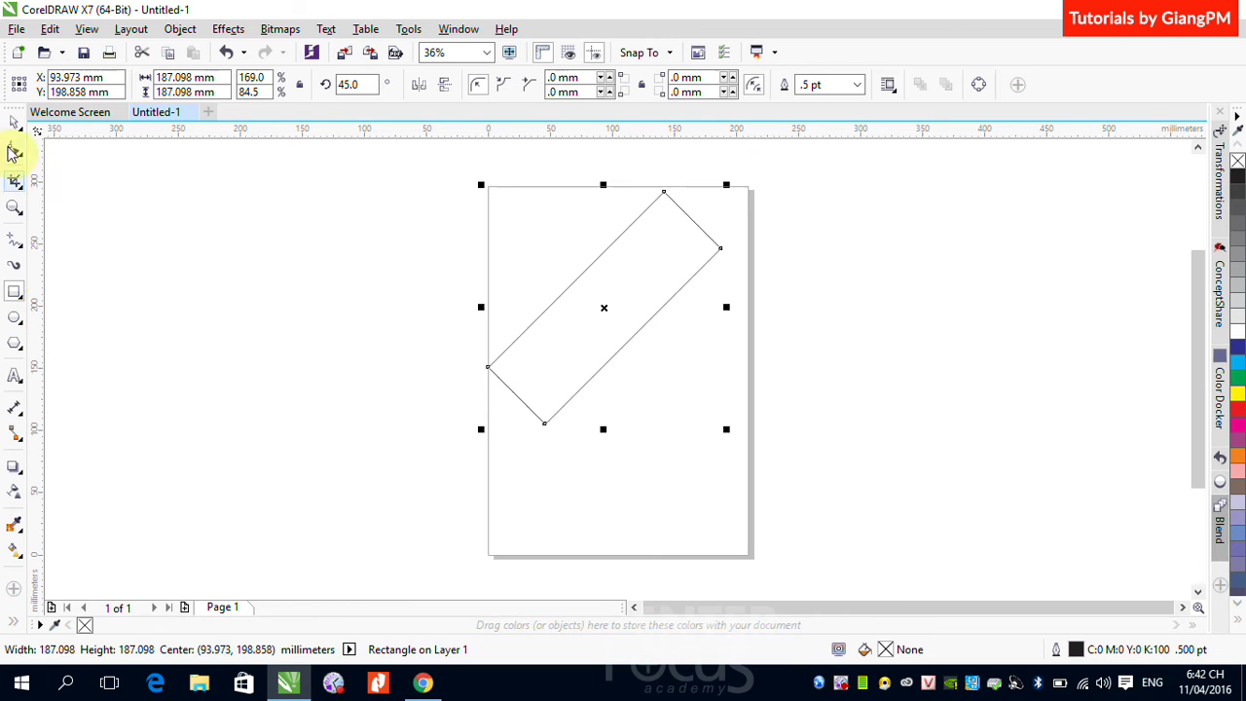
Step: Delete the rotated rectangle and draw a new one about 150 mm wide and 96 mm high in the middle of the page
key(Delete)
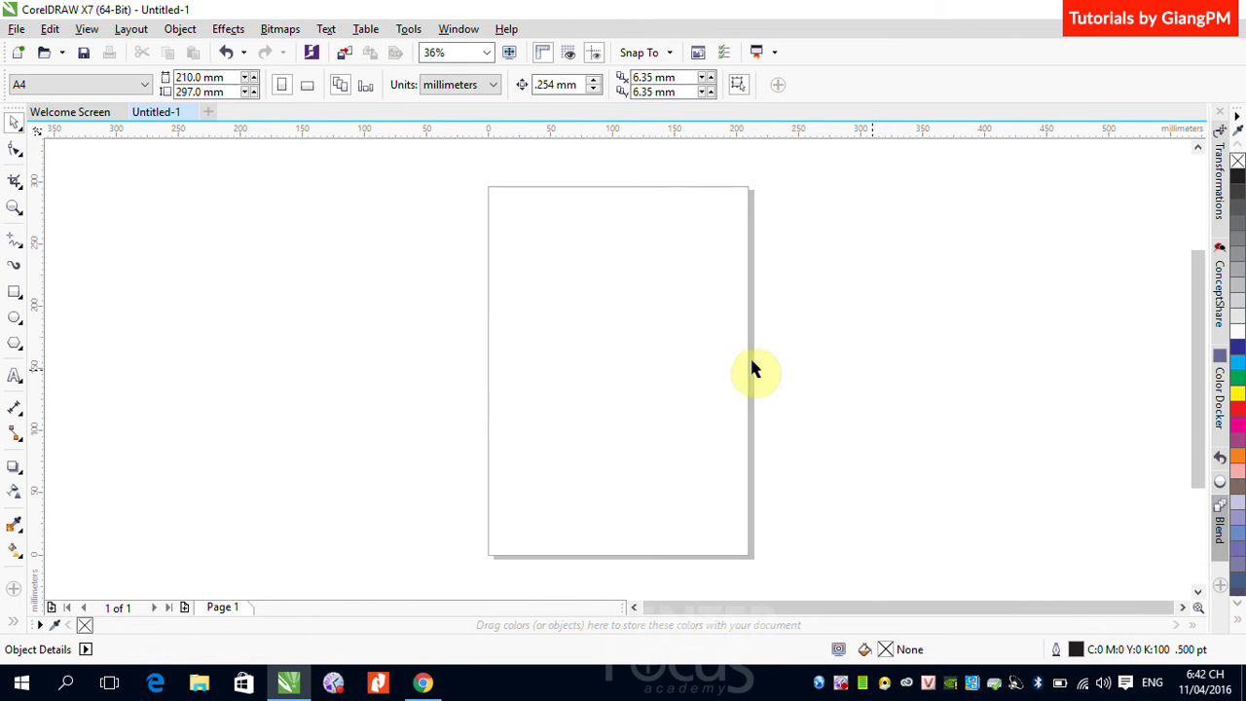
click(15, 292)
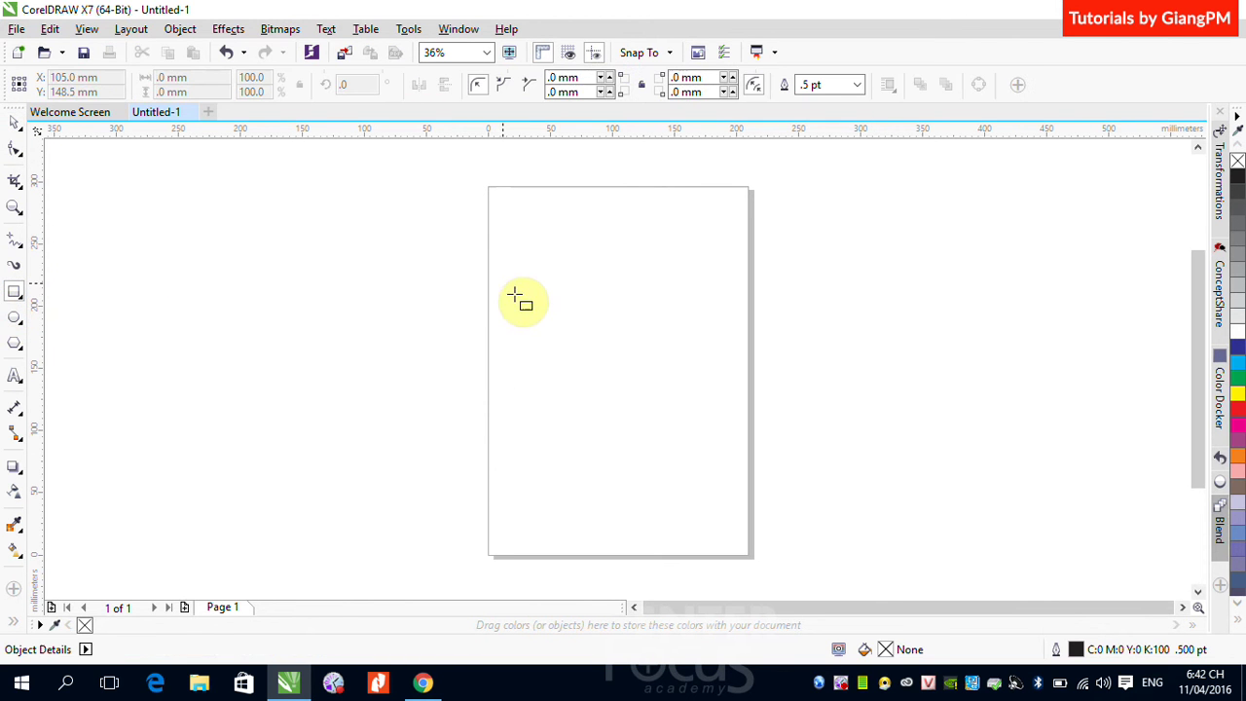
mouse_move(514, 293)
mouse_down()
mouse_move(682, 374)
mouse_move(709, 418)
mouse_up()
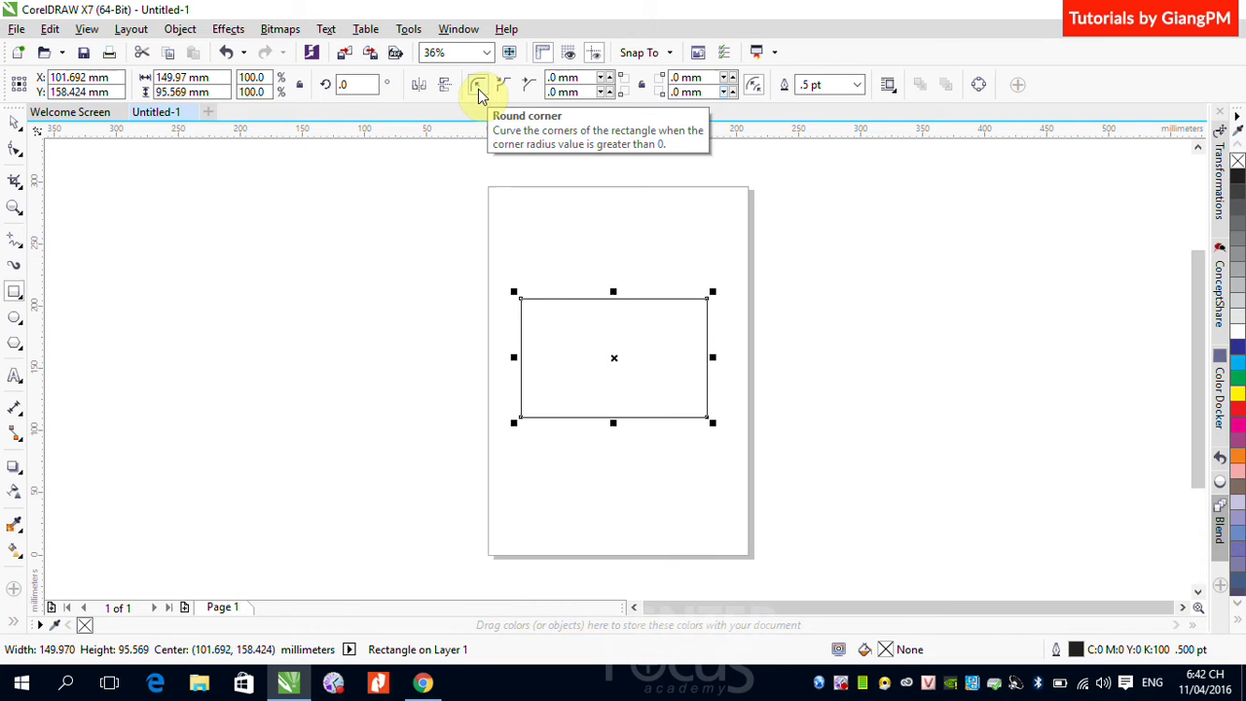
Step: Compare the rectangle's corner styles, keep round corners, and set the top-left corner radius to 20 mm
click(534, 90)
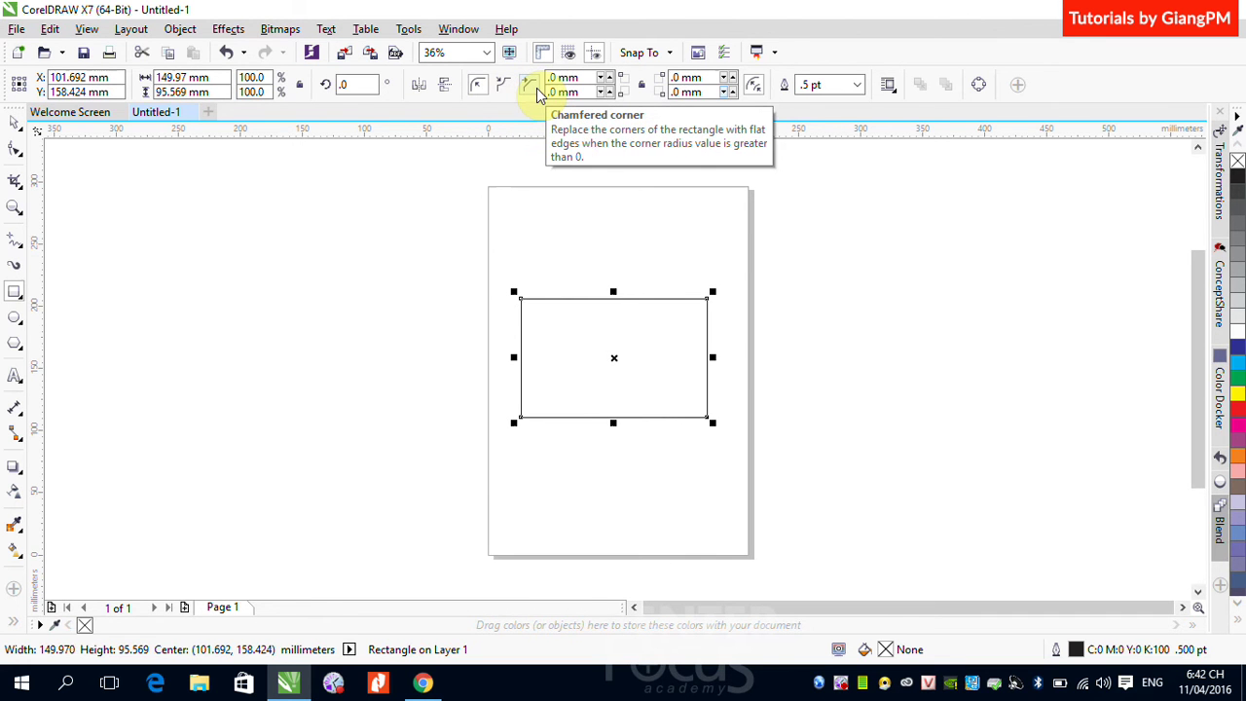
click(477, 90)
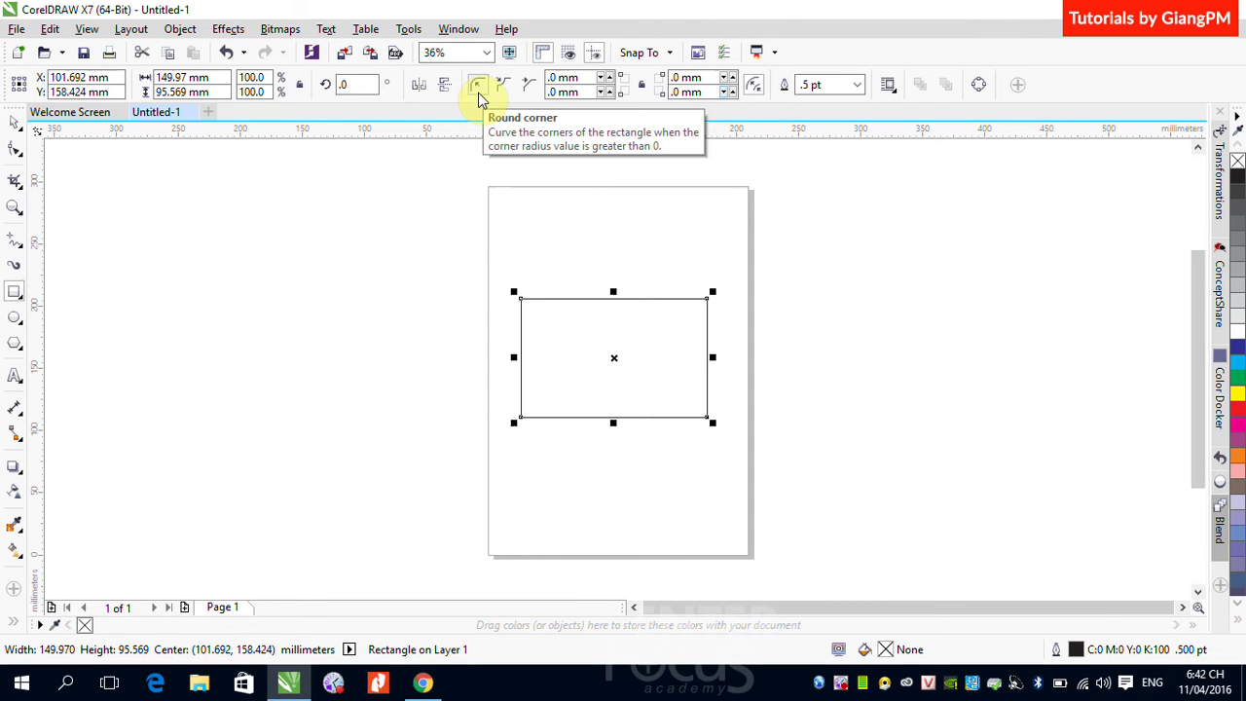
click(502, 90)
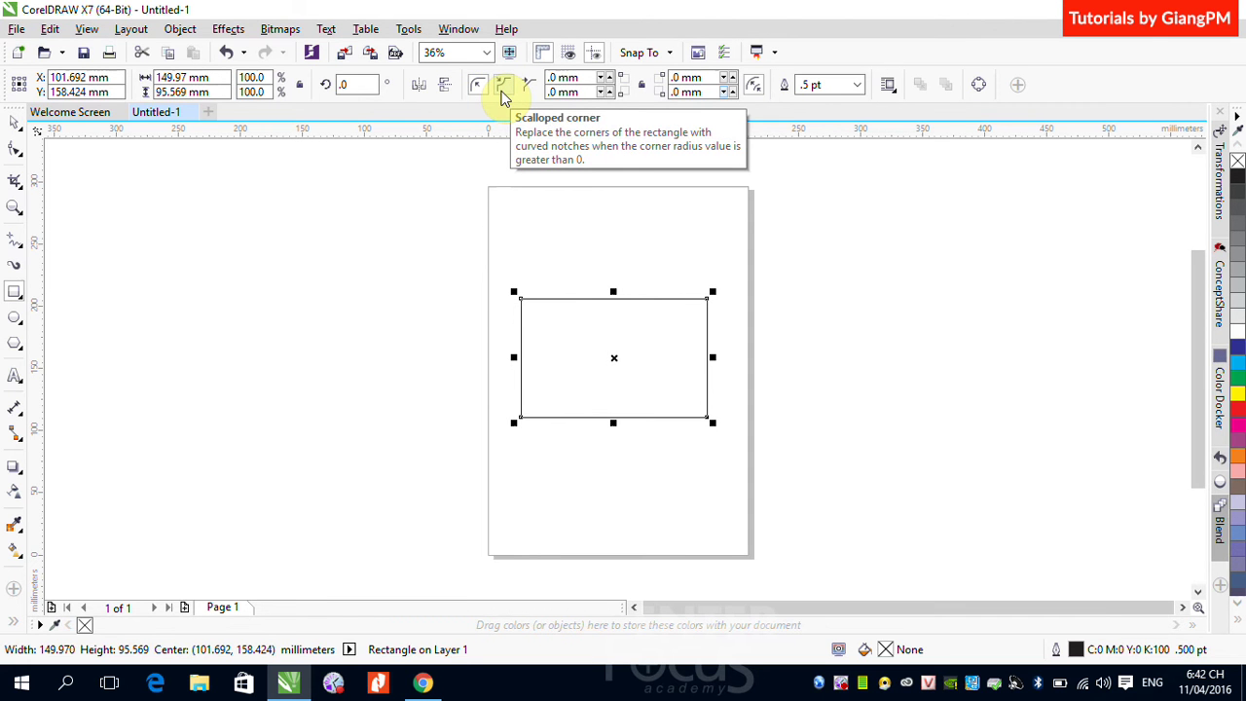
click(529, 88)
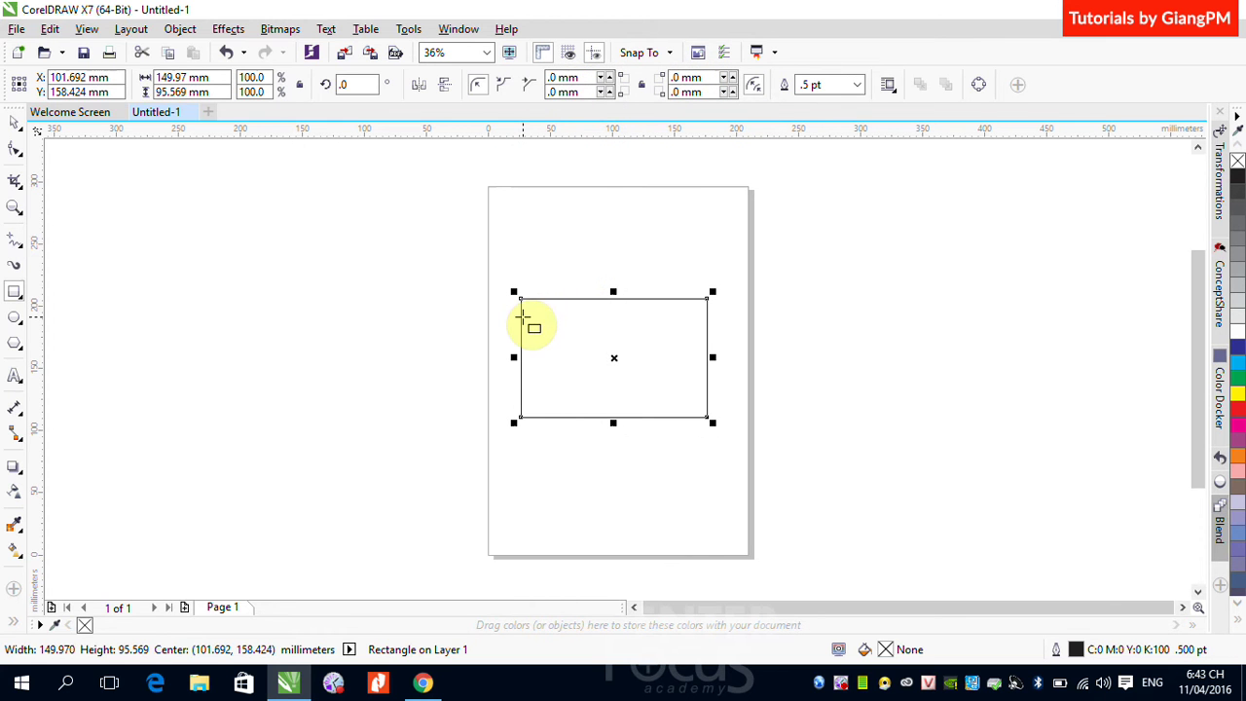
double_click(561, 79)
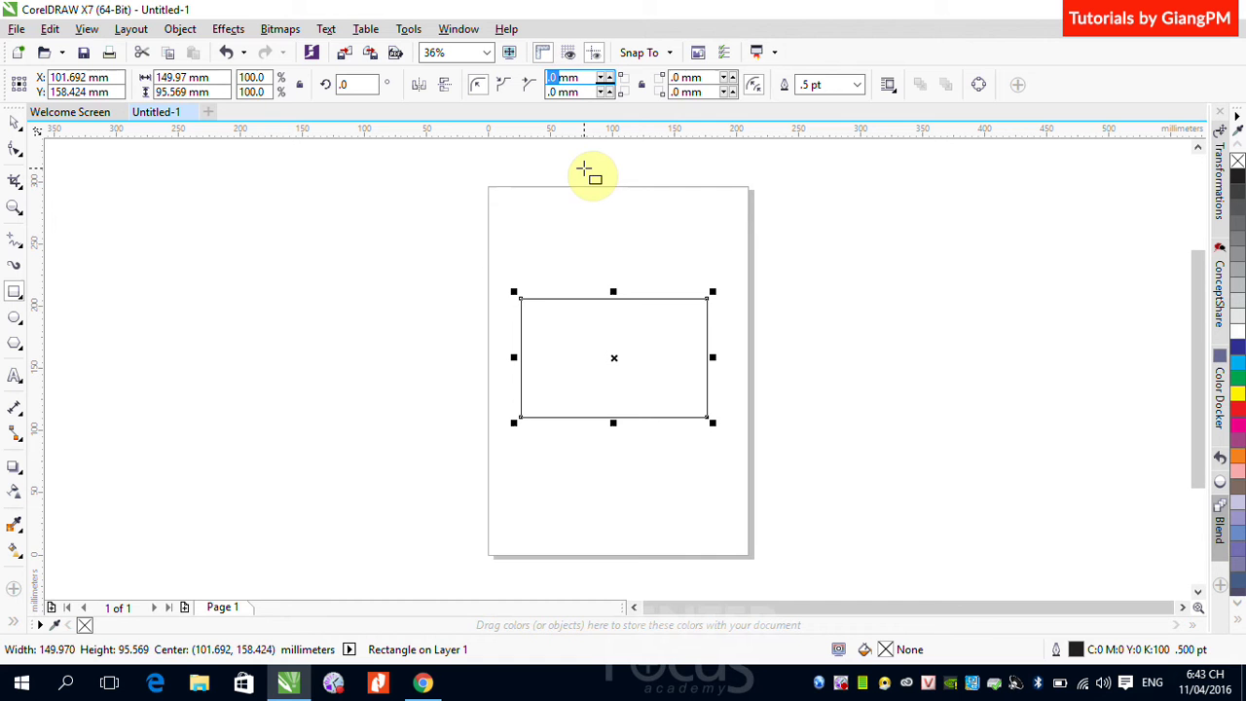
text(20)
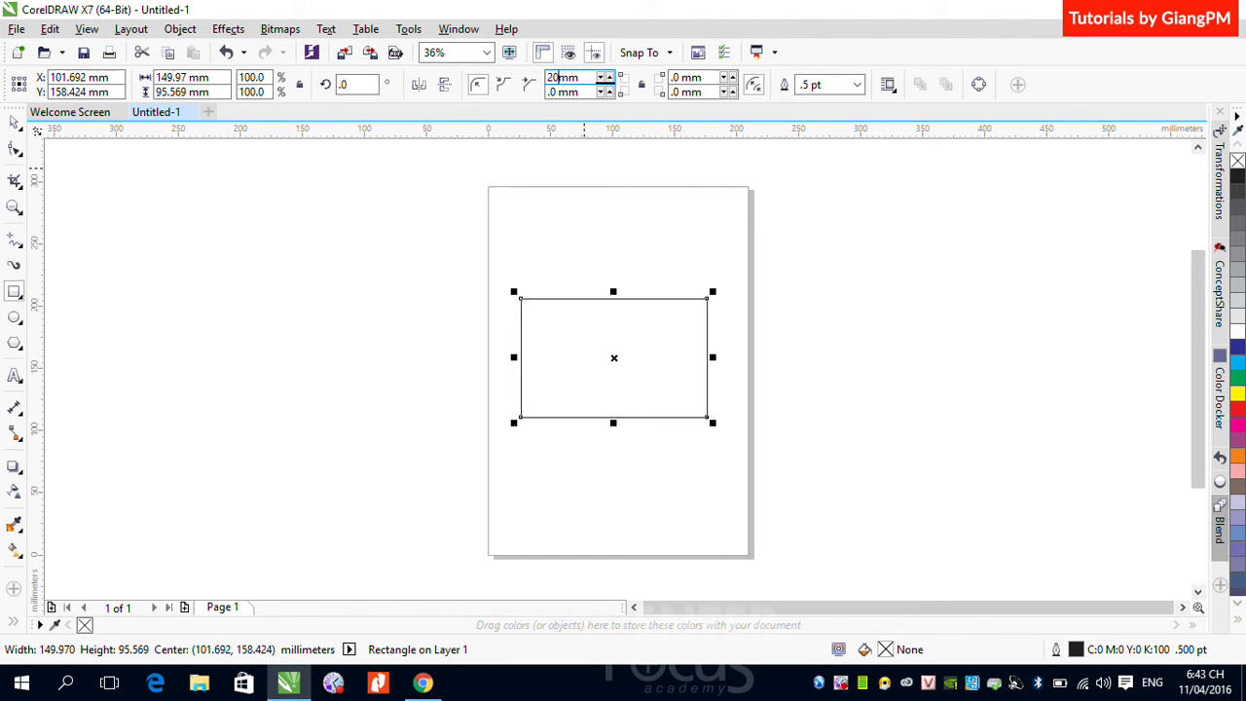
key(Return)
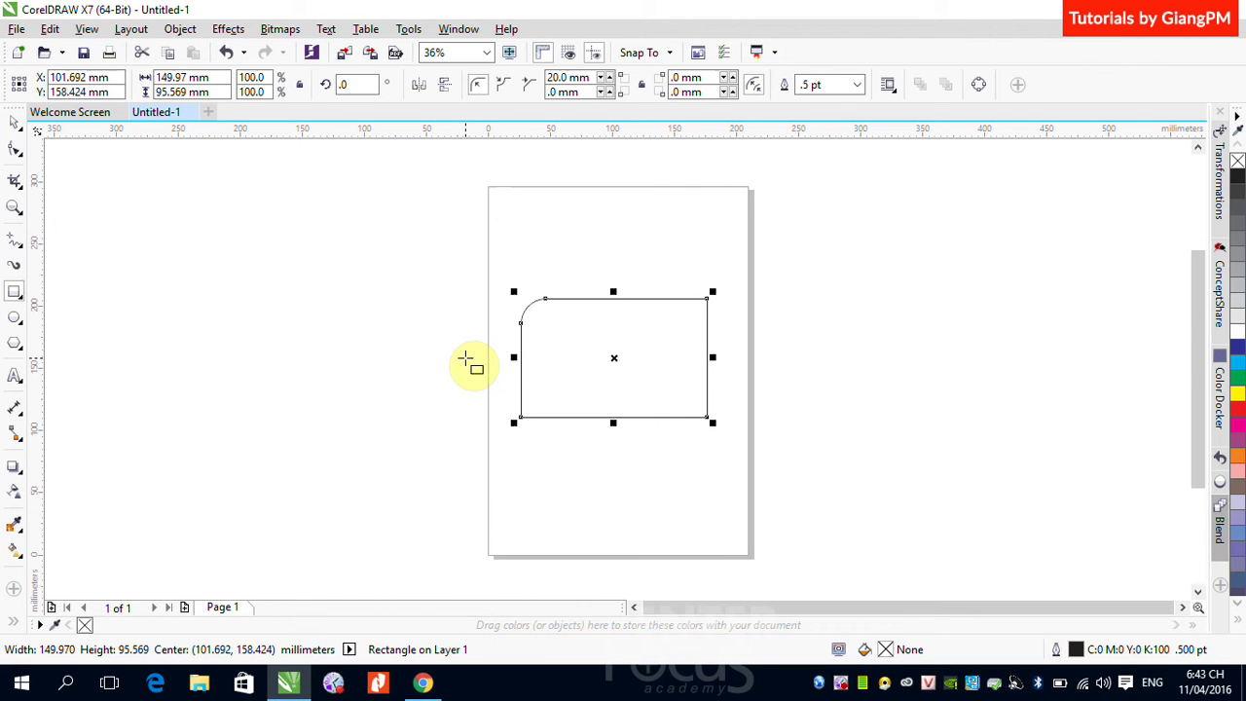
Step: Link the corner radii for joint editing, reset the rounded corner to 0 mm, and set all four corners to 30 mm
click(644, 88)
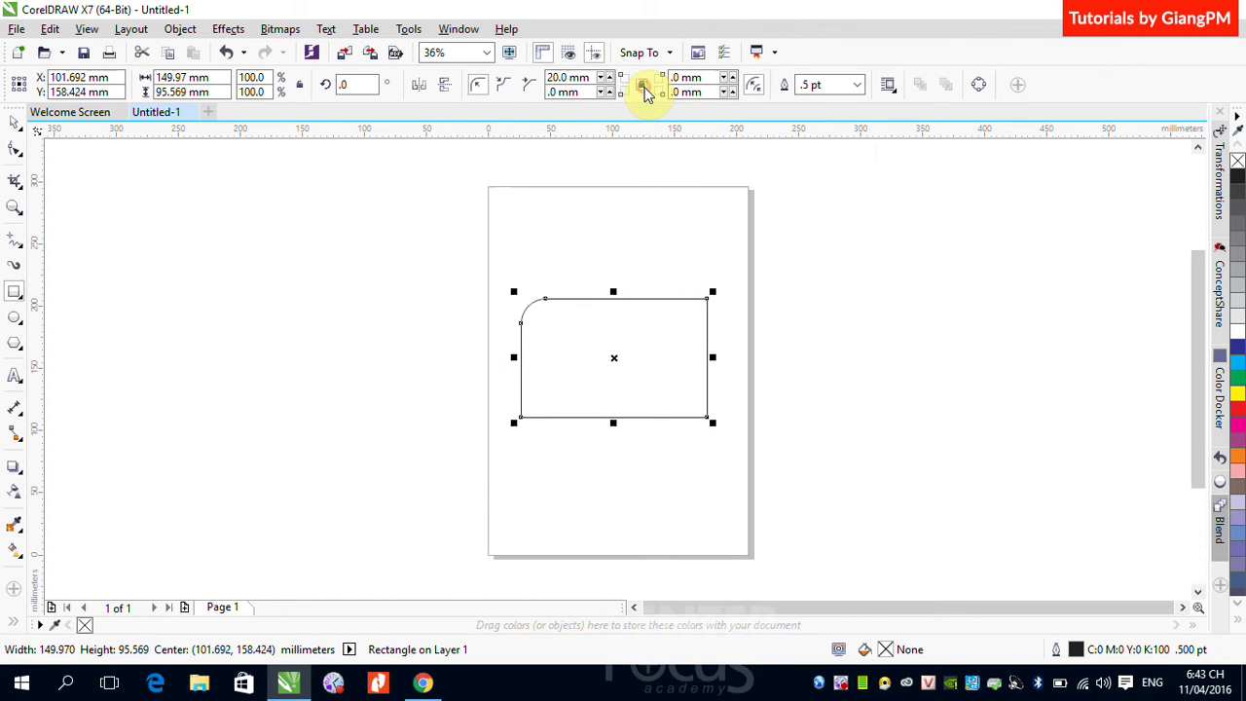
double_click(558, 77)
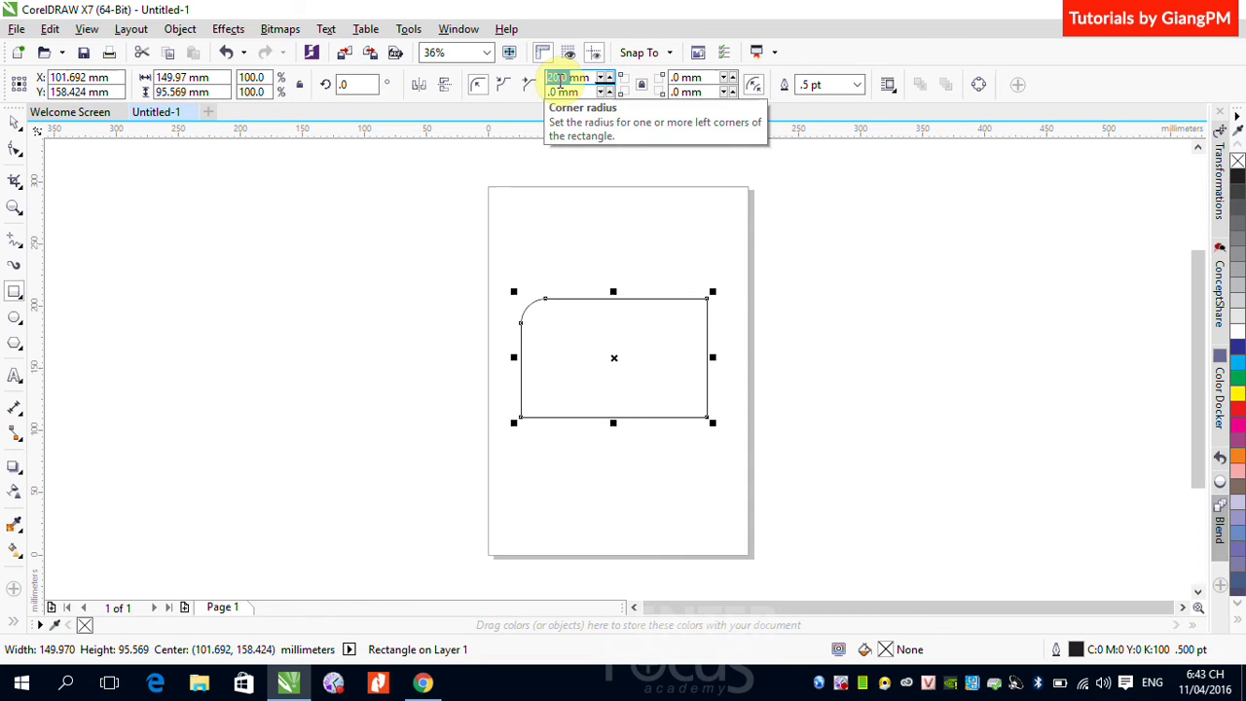
text(0)
key(Return)
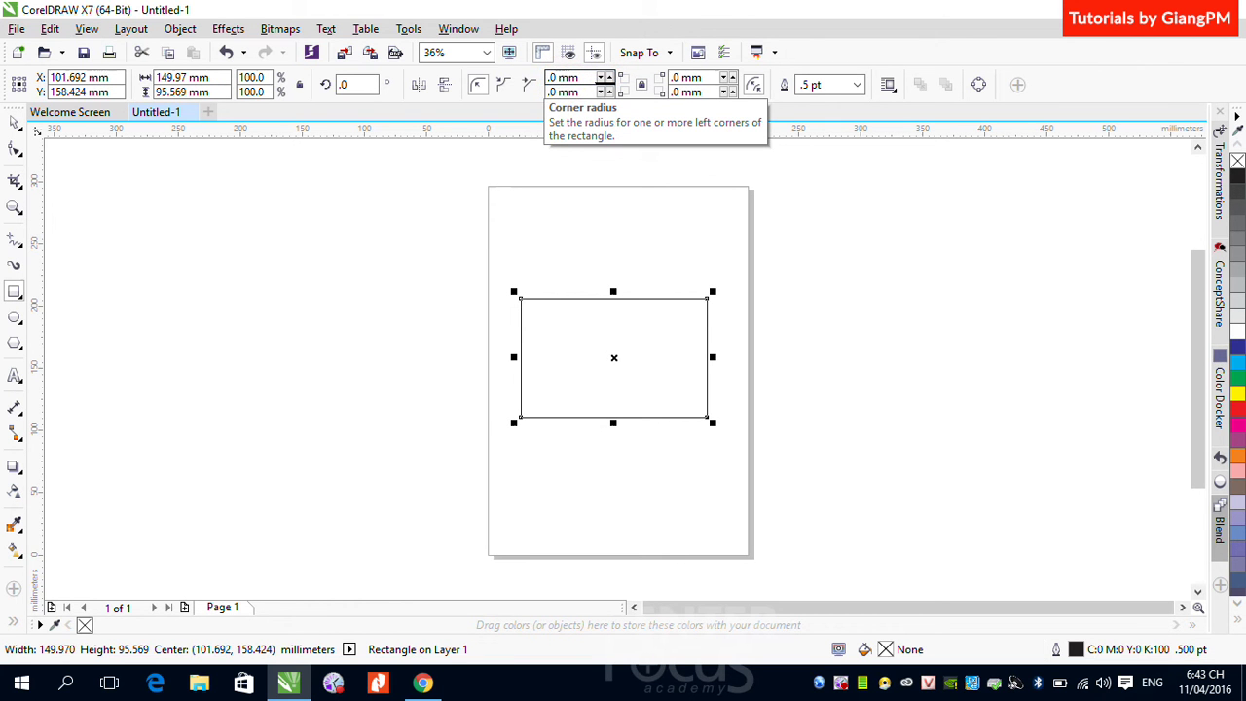
double_click(552, 78)
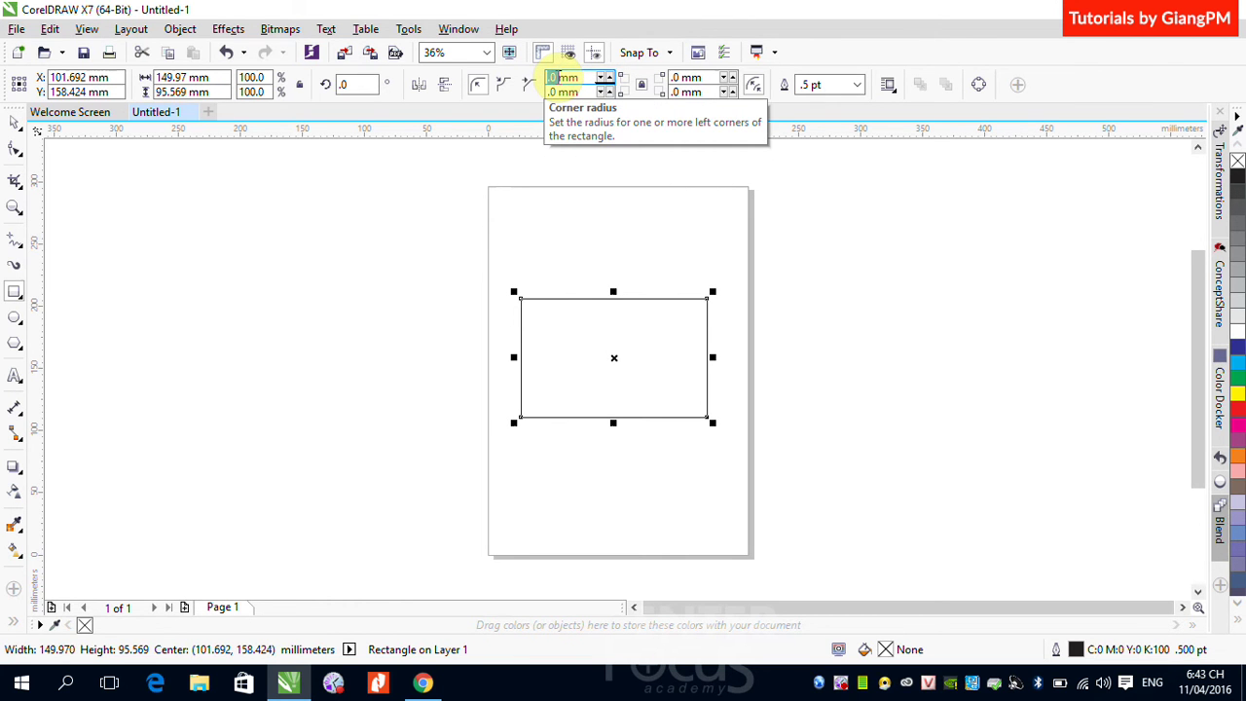
text(30)
key(Return)
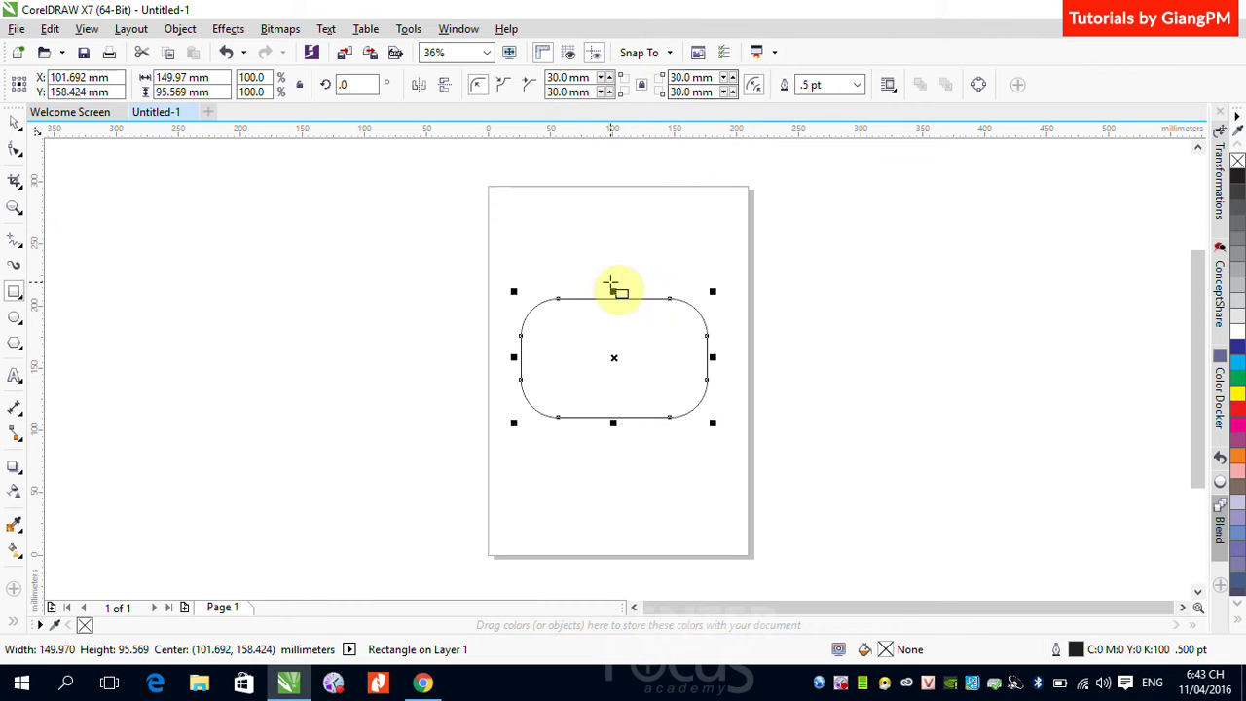
Step: Reset all four corner radii of the rectangle to 0 mm
click(16, 130)
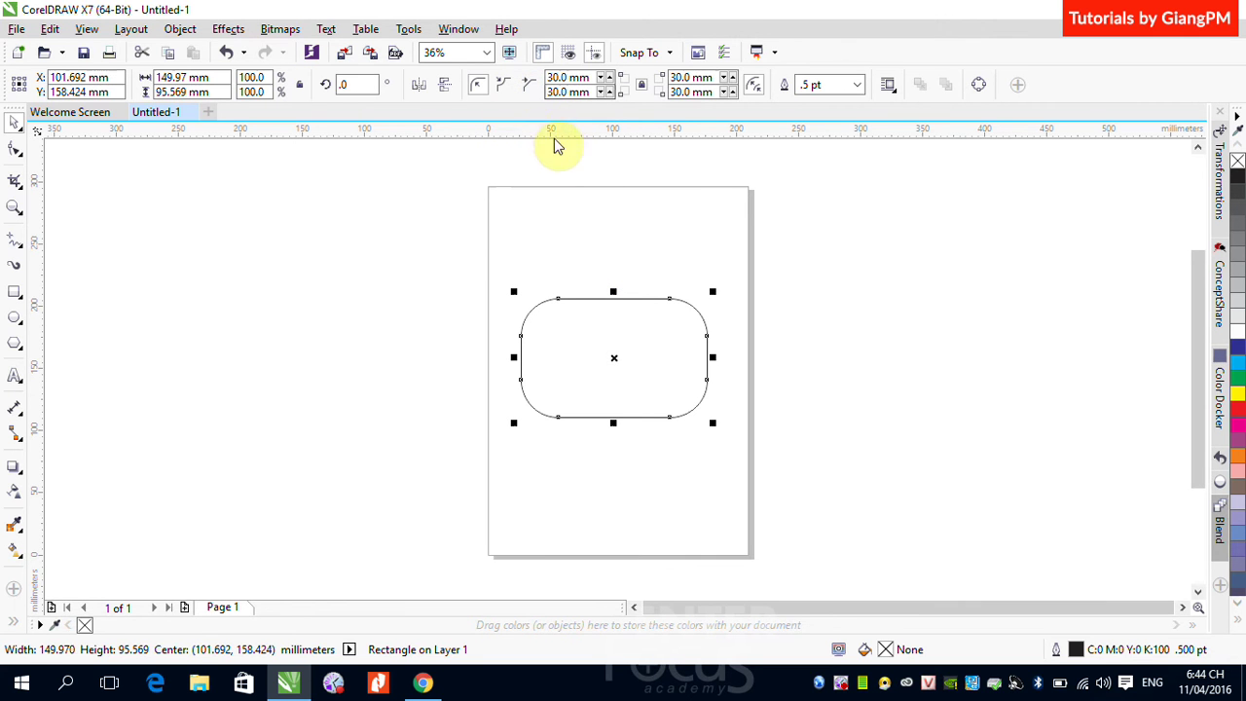
click(557, 80)
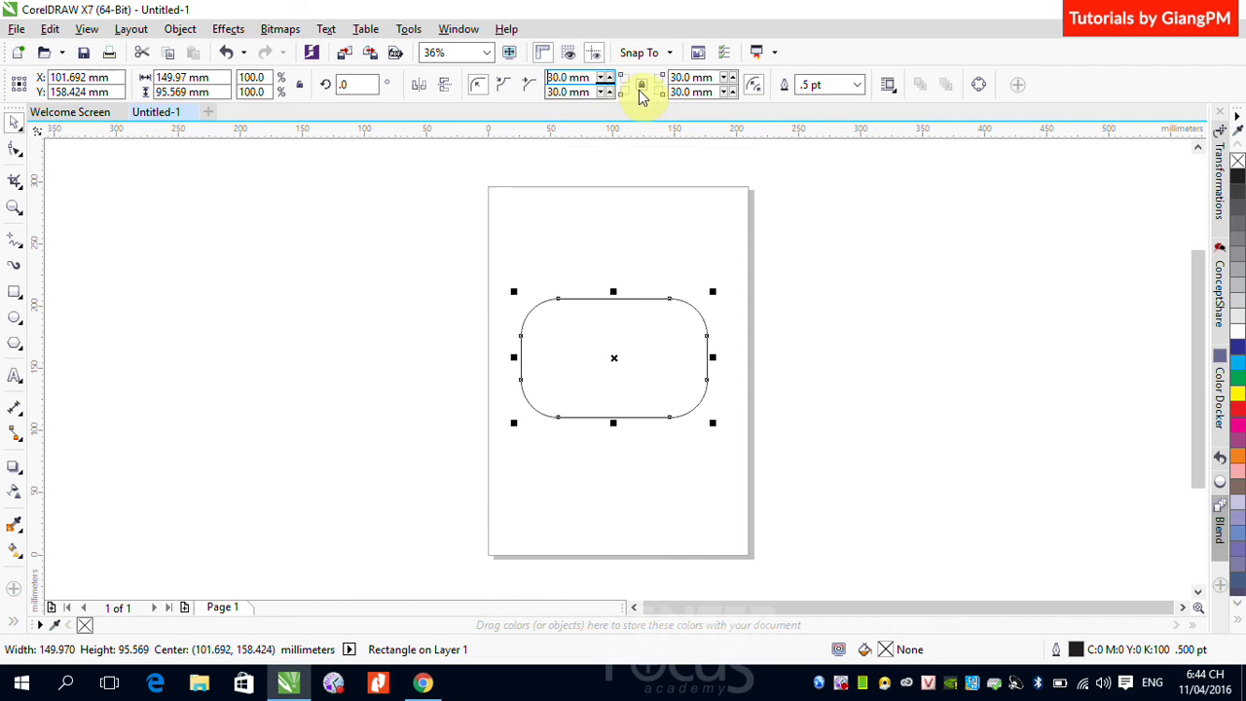
double_click(557, 77)
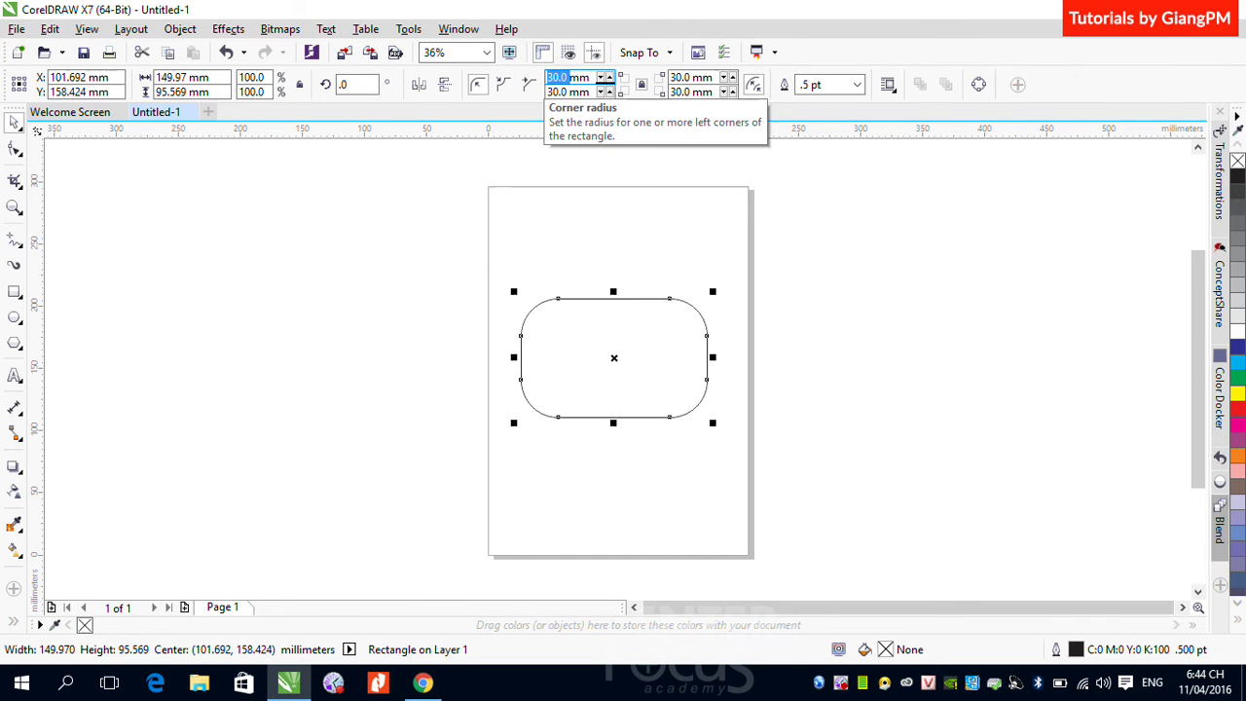
text(0)
key(Return)
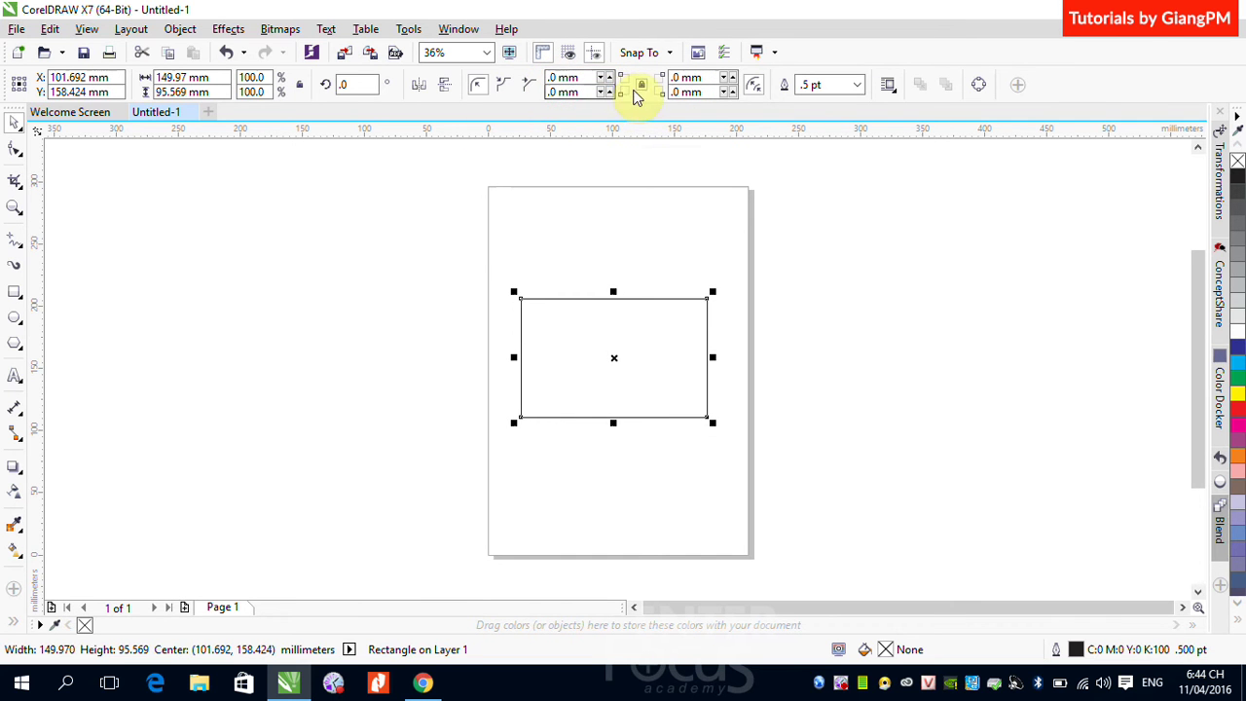
Step: With the corner radii unlinked, set the rectangle's top-left radius to 30 mm and its bottom-right radius to 50 mm
double_click(557, 78)
text(3)
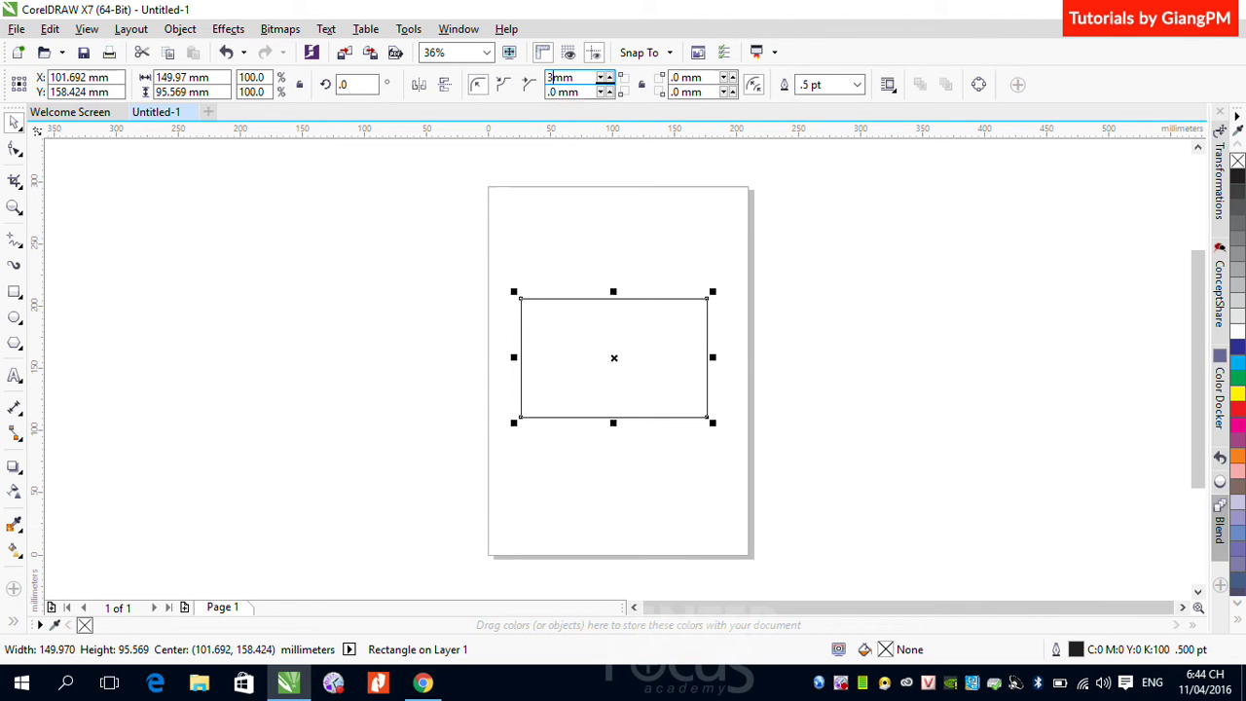
text(0)
key(Return)
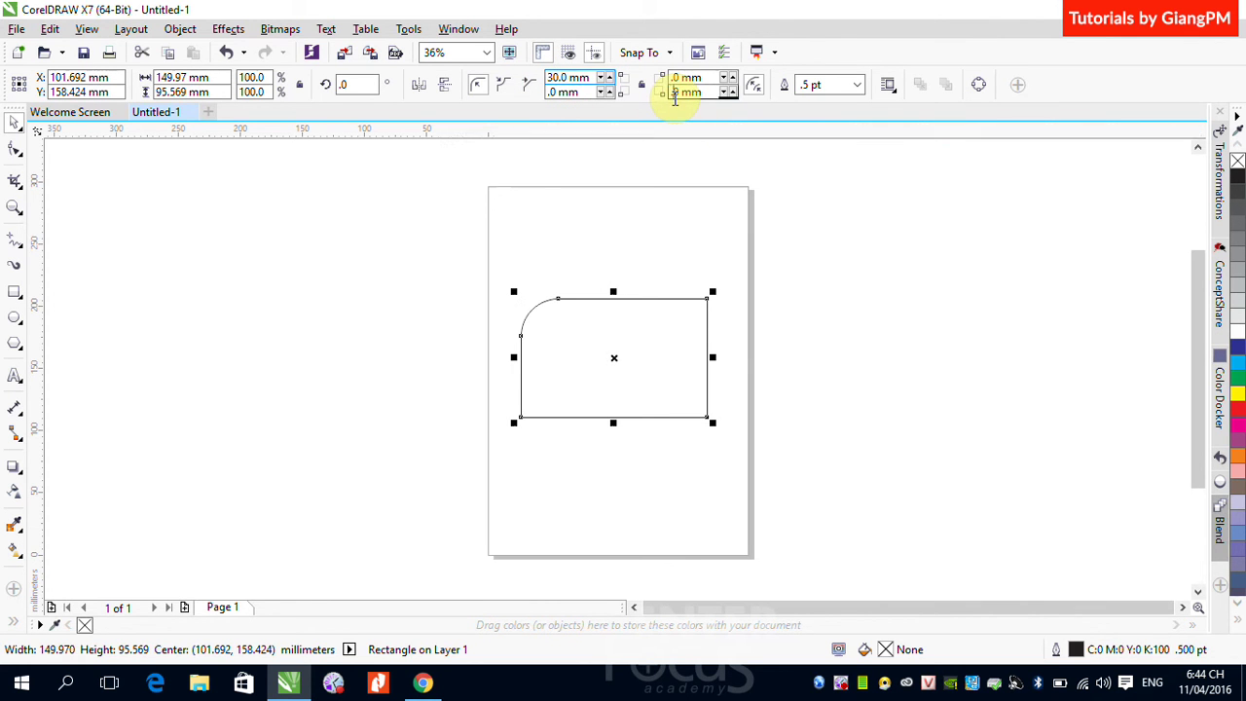
double_click(675, 92)
text(50)
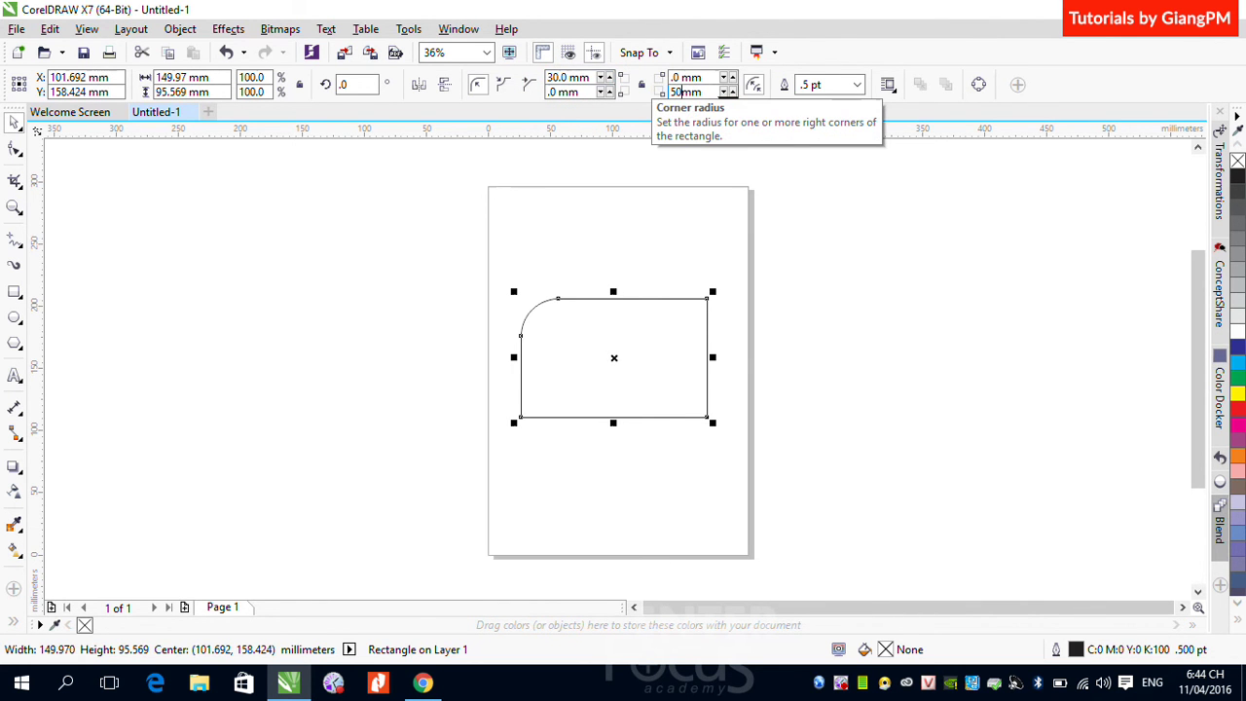
key(Return)
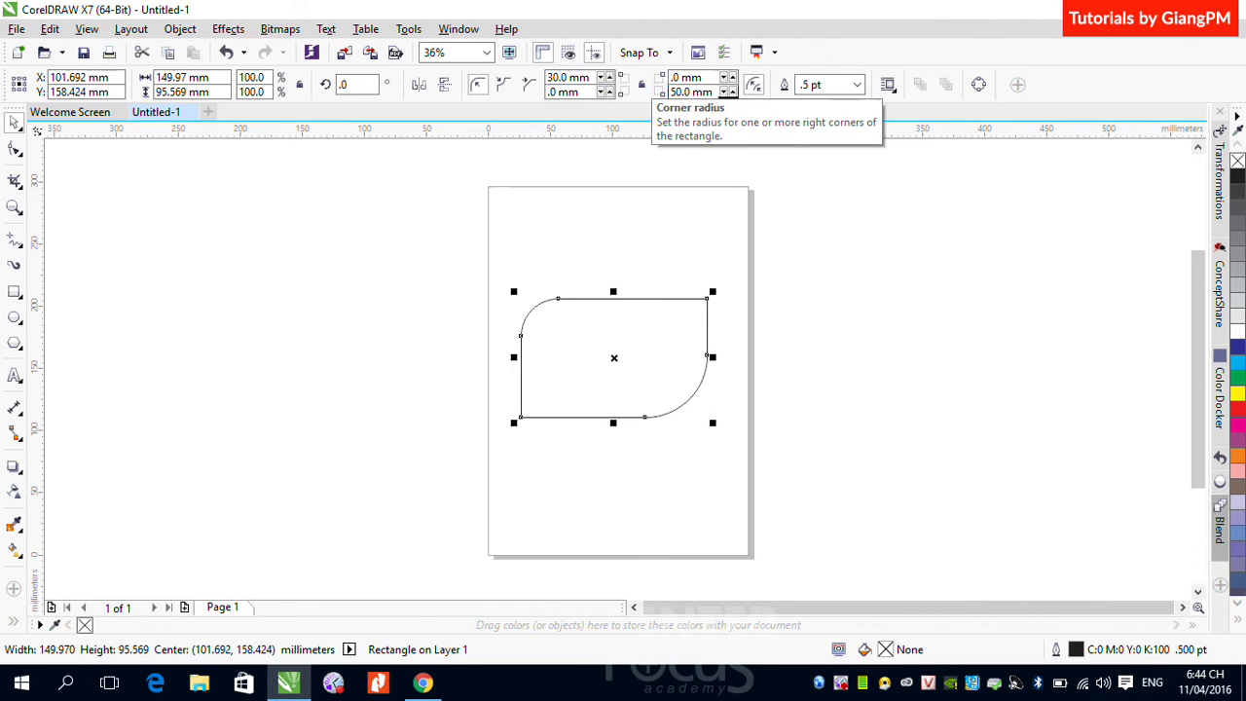
Step: Switch the rectangle's corners to the scalloped style, and delete the rectangle
click(503, 86)
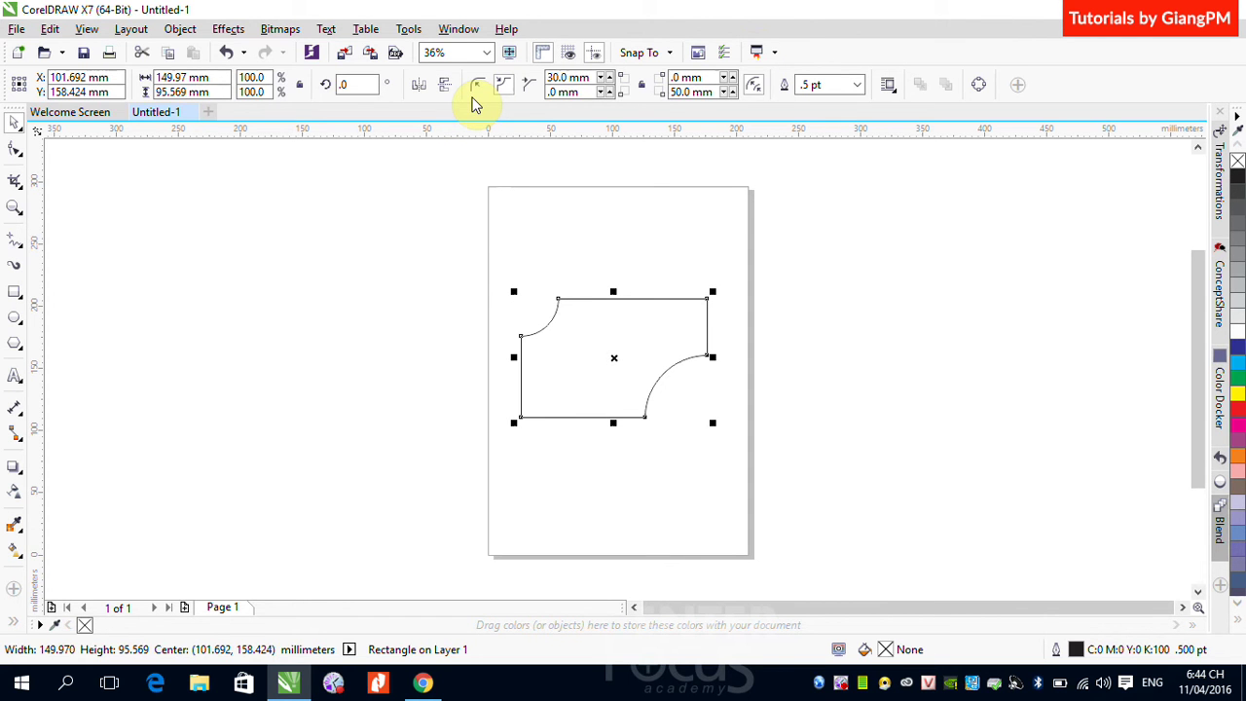
click(529, 234)
drag(435, 248, 789, 443)
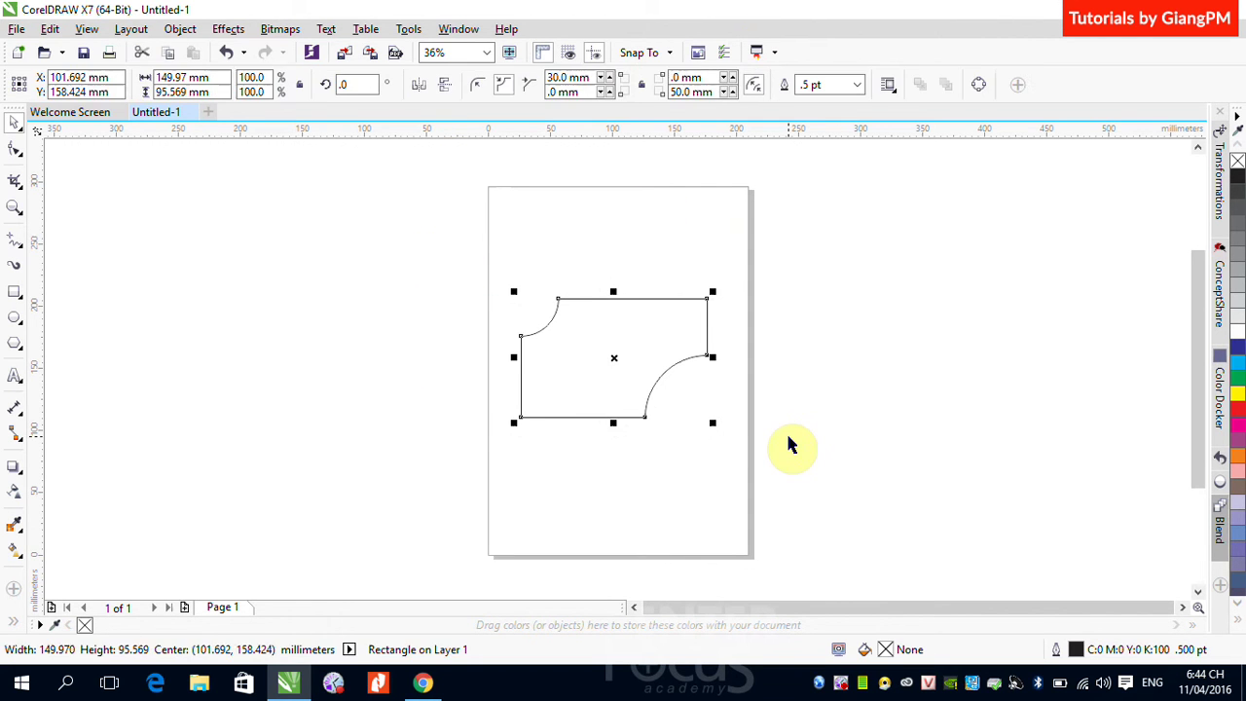
key(Delete)
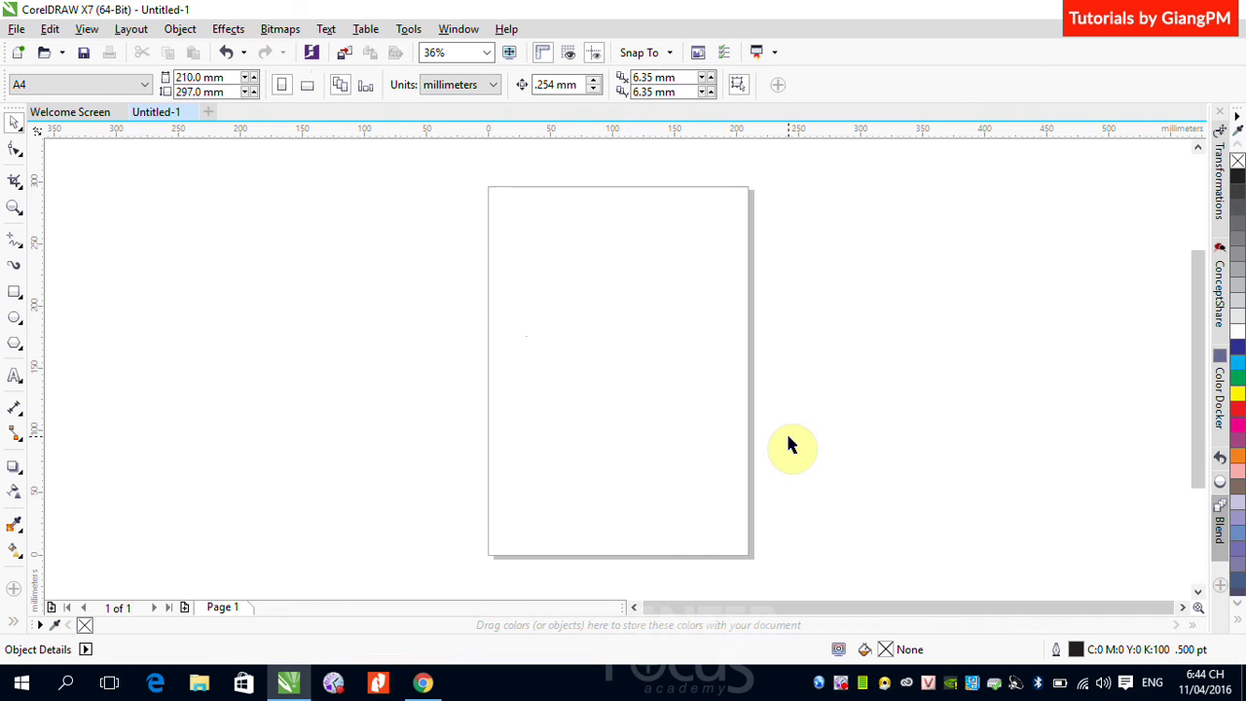
Step: Draw a horizontal rectangle about 143 mm wide and 97 mm high on the page with the 3-Point Rectangle tool
click(15, 292)
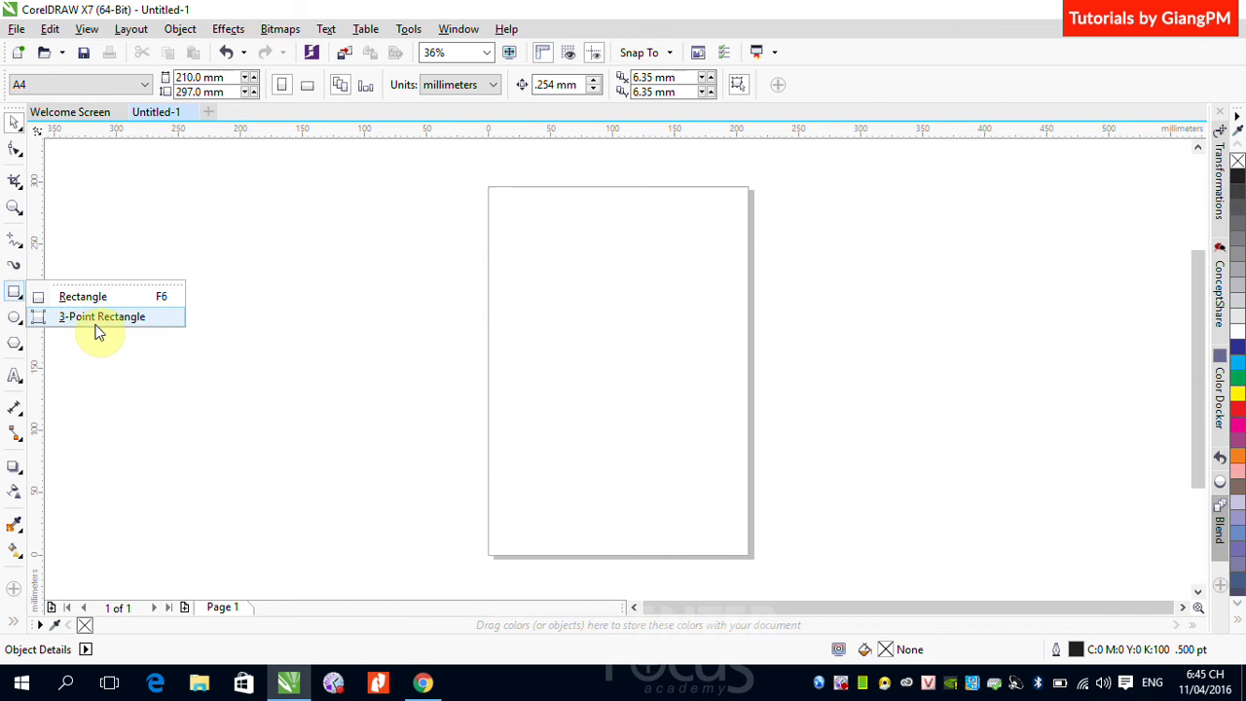
click(111, 322)
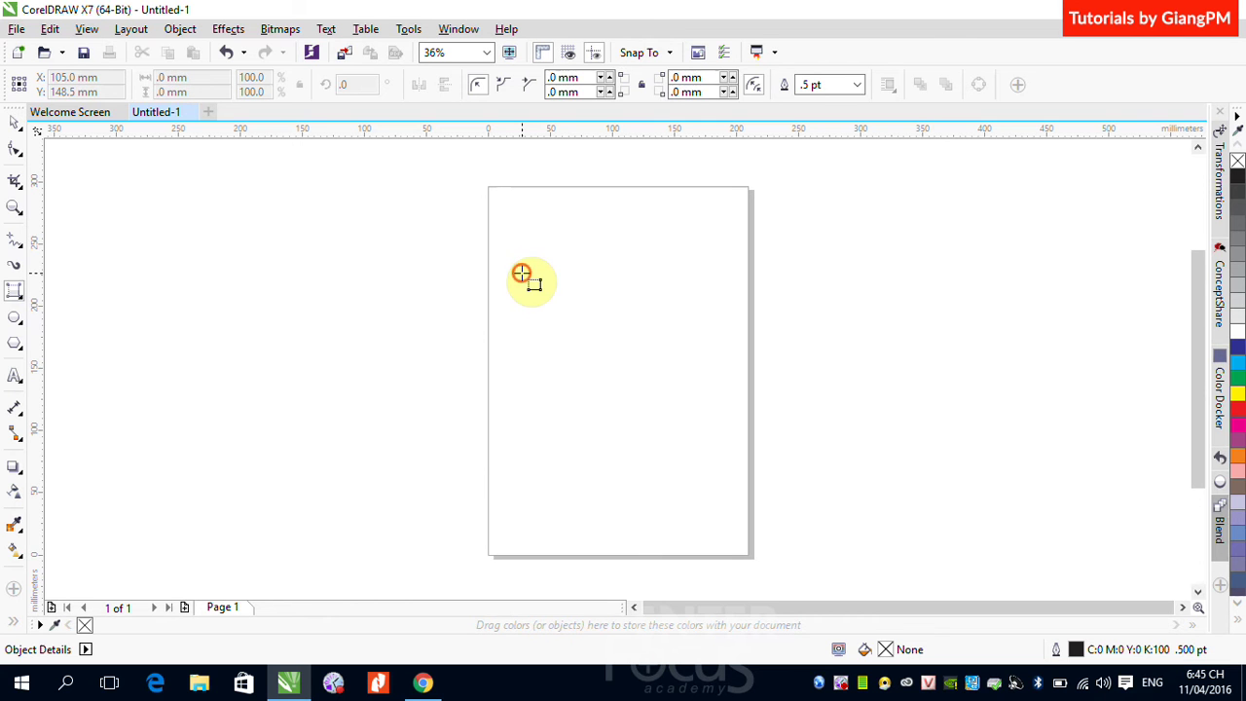
drag(521, 272, 699, 274)
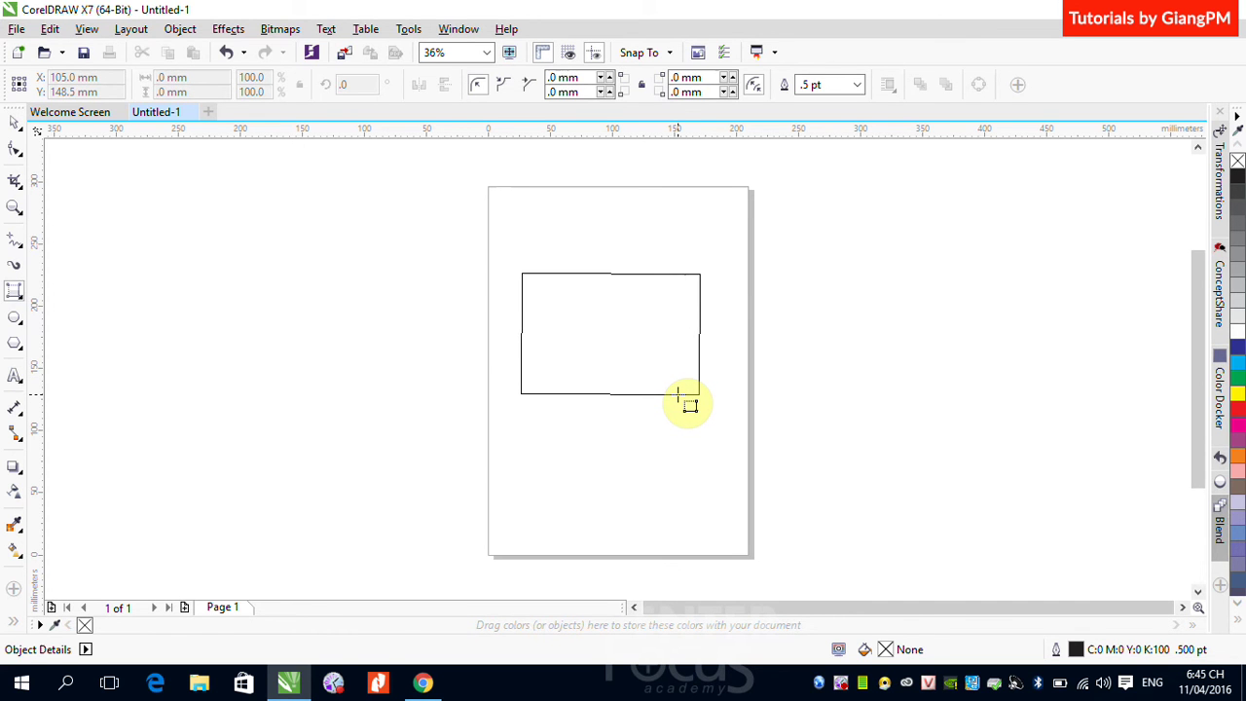
click(678, 393)
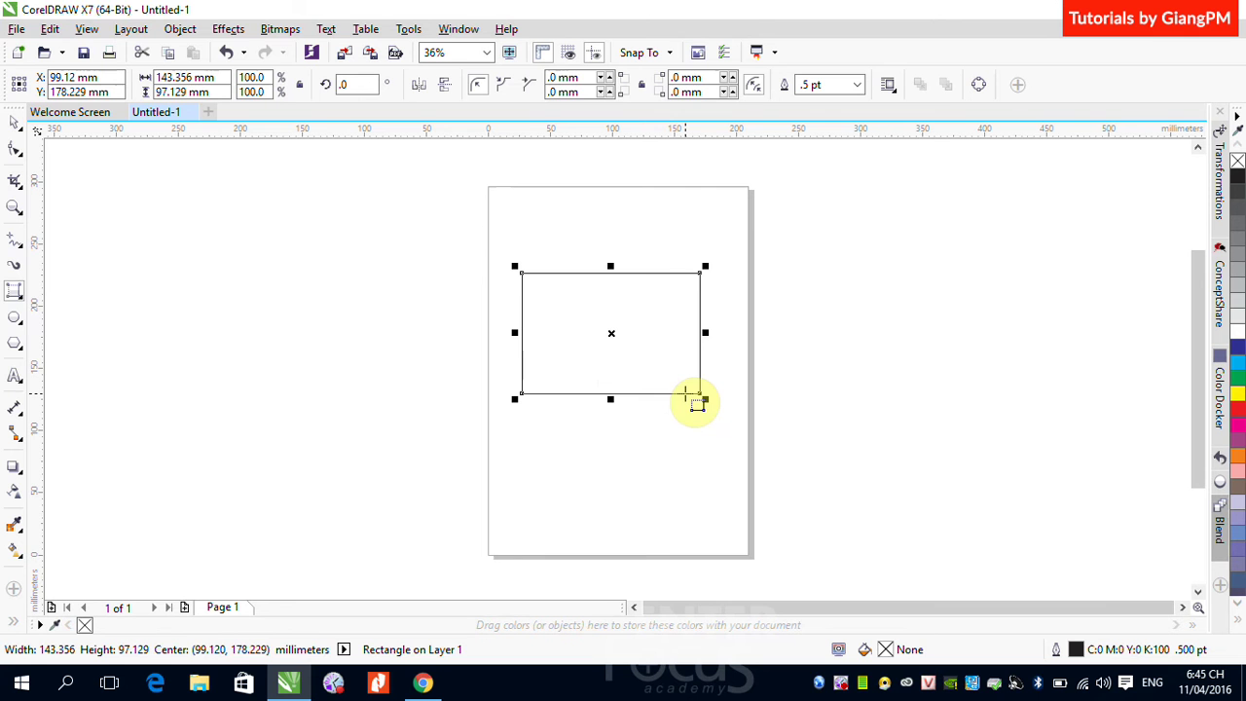
Step: Draw a second rectangle about 166 mm by 91 mm beside the page's right edge with the ordinary Rectangle tool
click(15, 297)
click(73, 292)
drag(831, 277, 1039, 390)
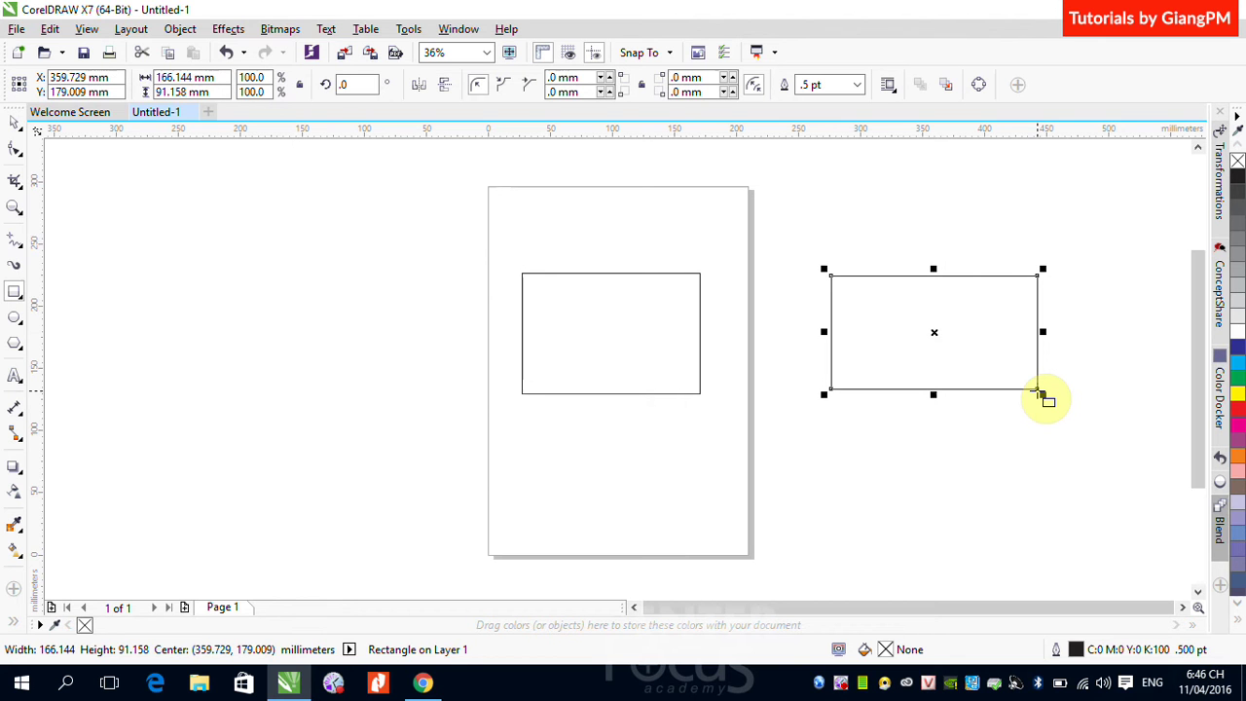
click(15, 124)
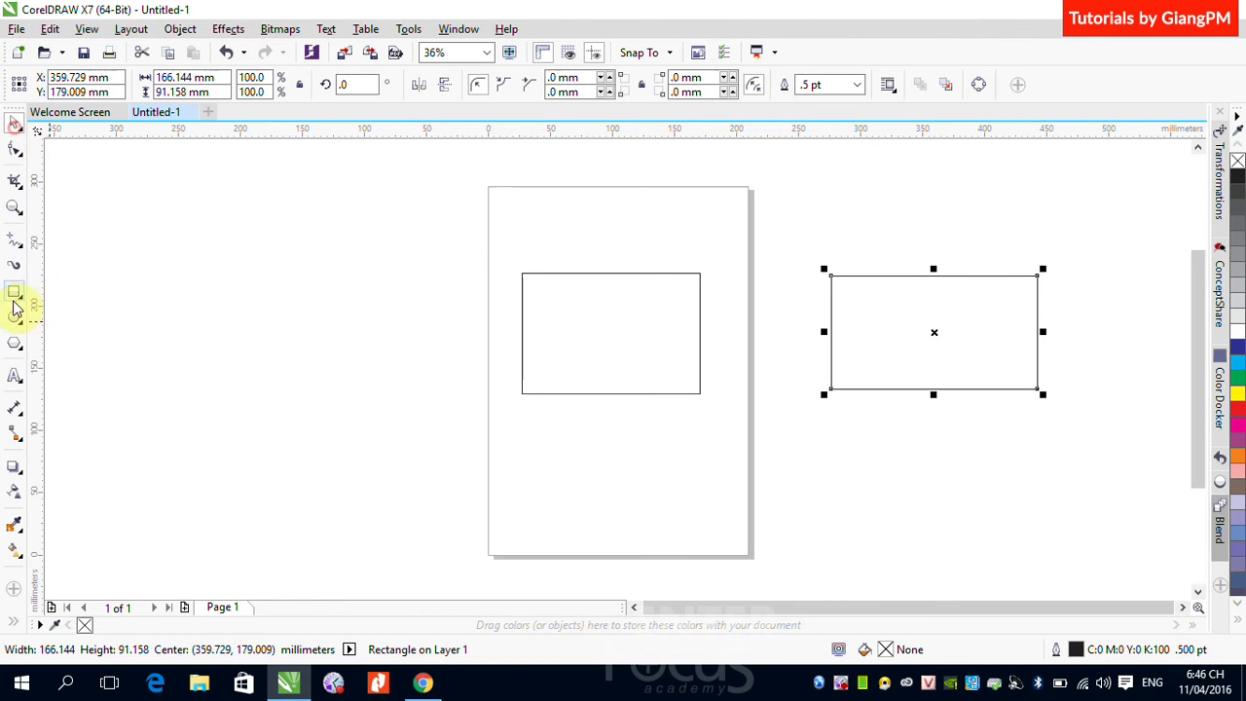
Step: Draw a 3-point rectangle tilted about 54° in the empty area left of the page
click(14, 294)
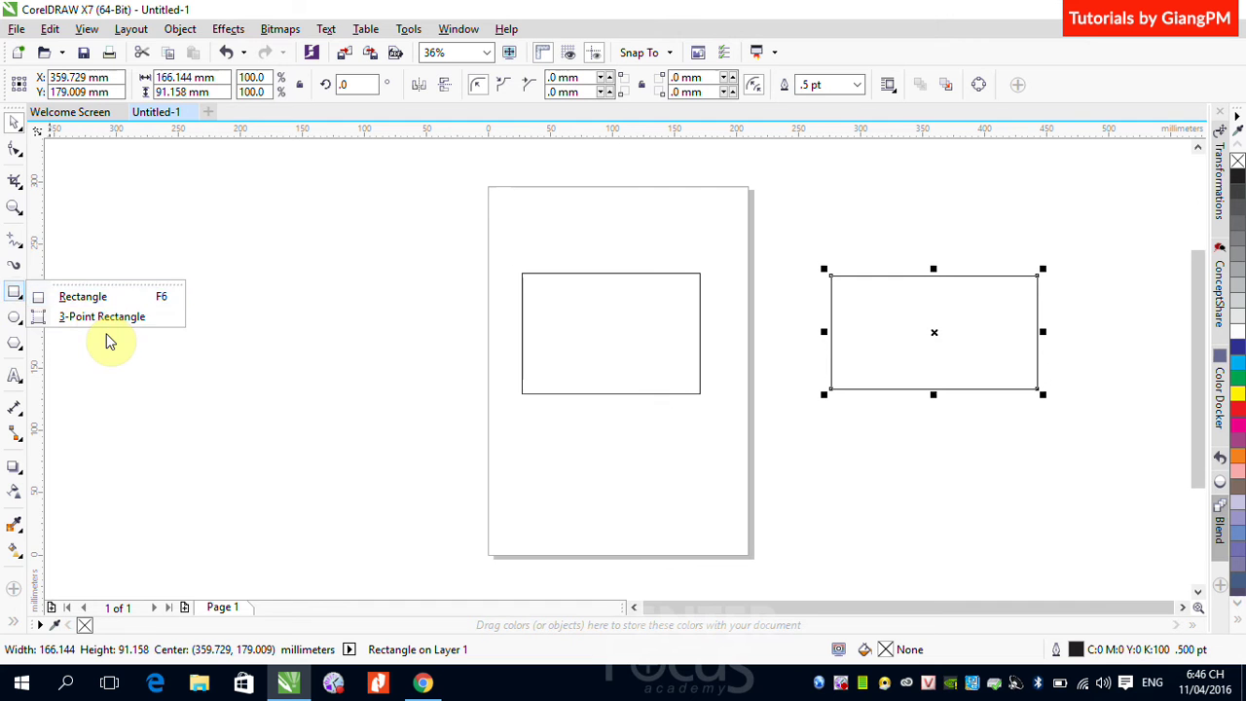
click(97, 317)
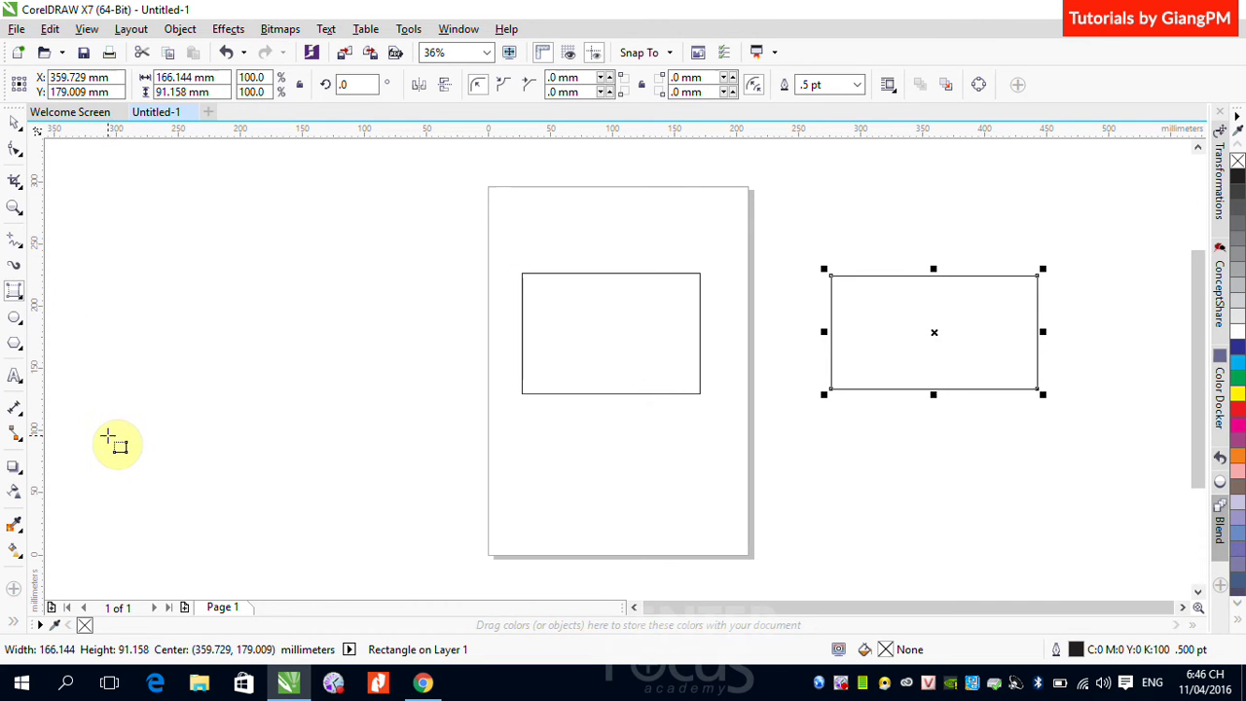
drag(107, 435, 257, 230)
click(381, 320)
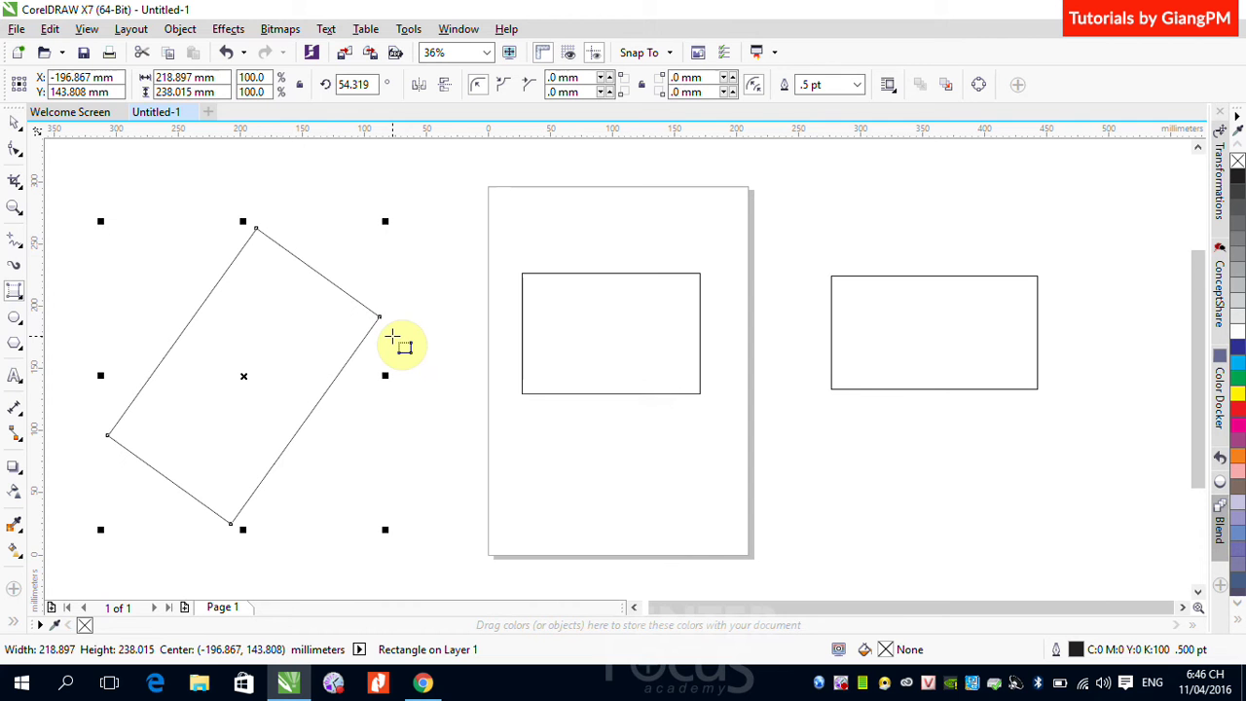
Step: Move the tilted rectangle up and closer to the page's left edge, and deselect it
click(14, 122)
click(325, 184)
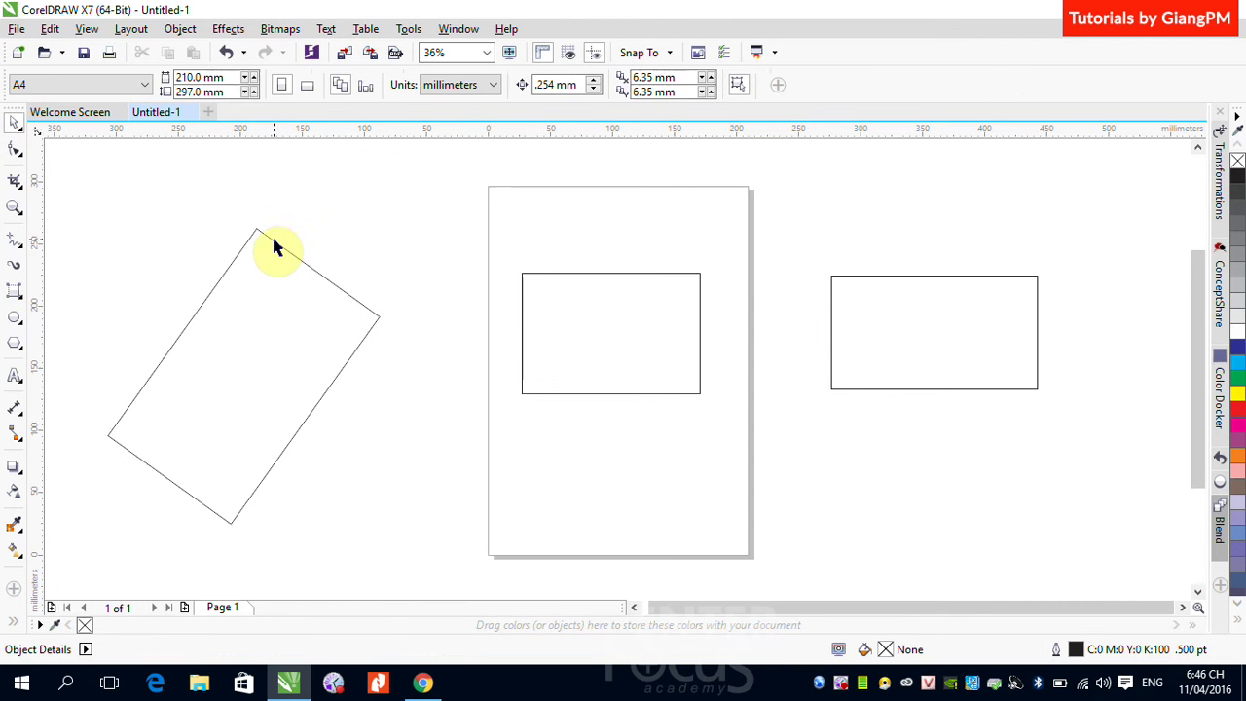
click(277, 244)
drag(283, 253, 370, 207)
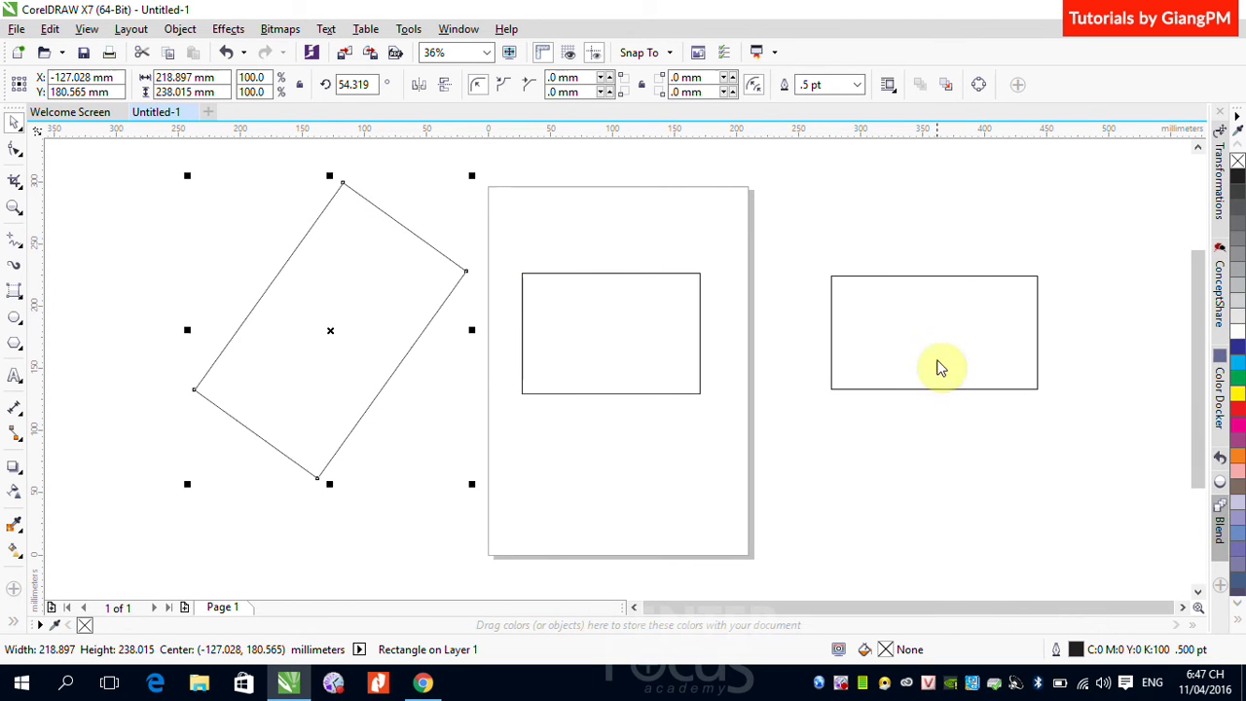
click(879, 219)
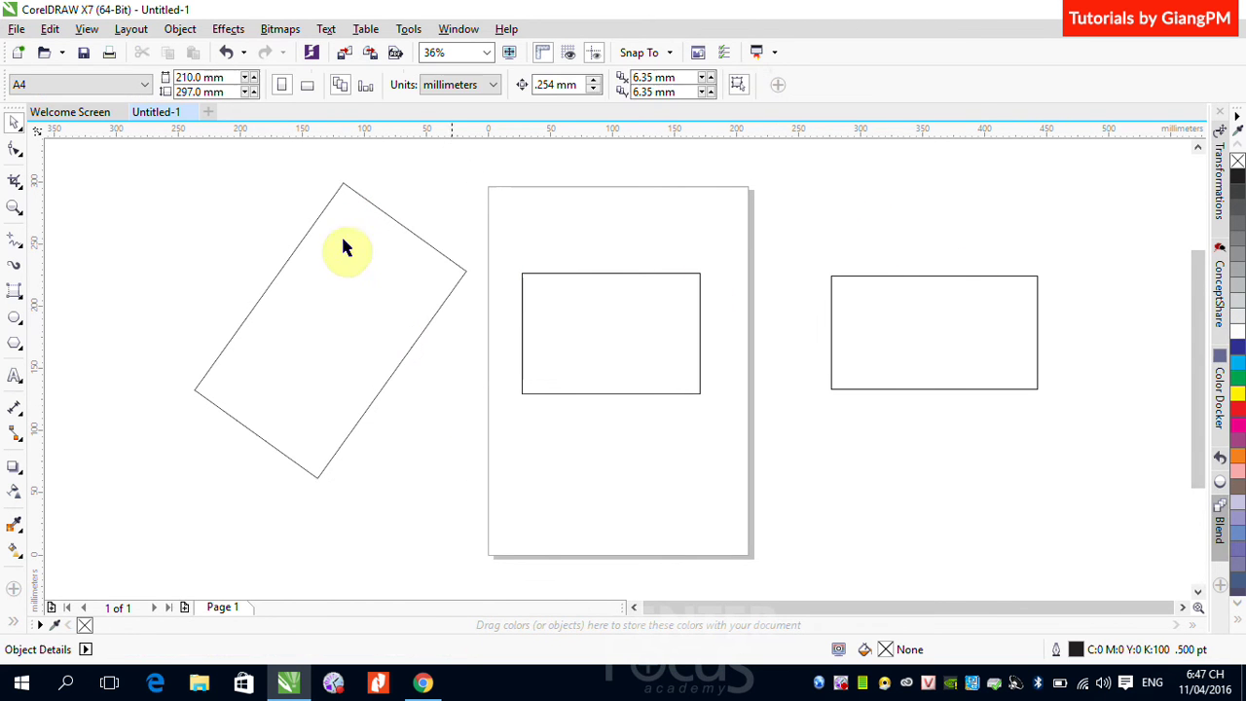
Step: Fill the tilted rectangle with red, replace the fill with yellow, and compare its fill with the unfilled rectangle on the page
click(397, 226)
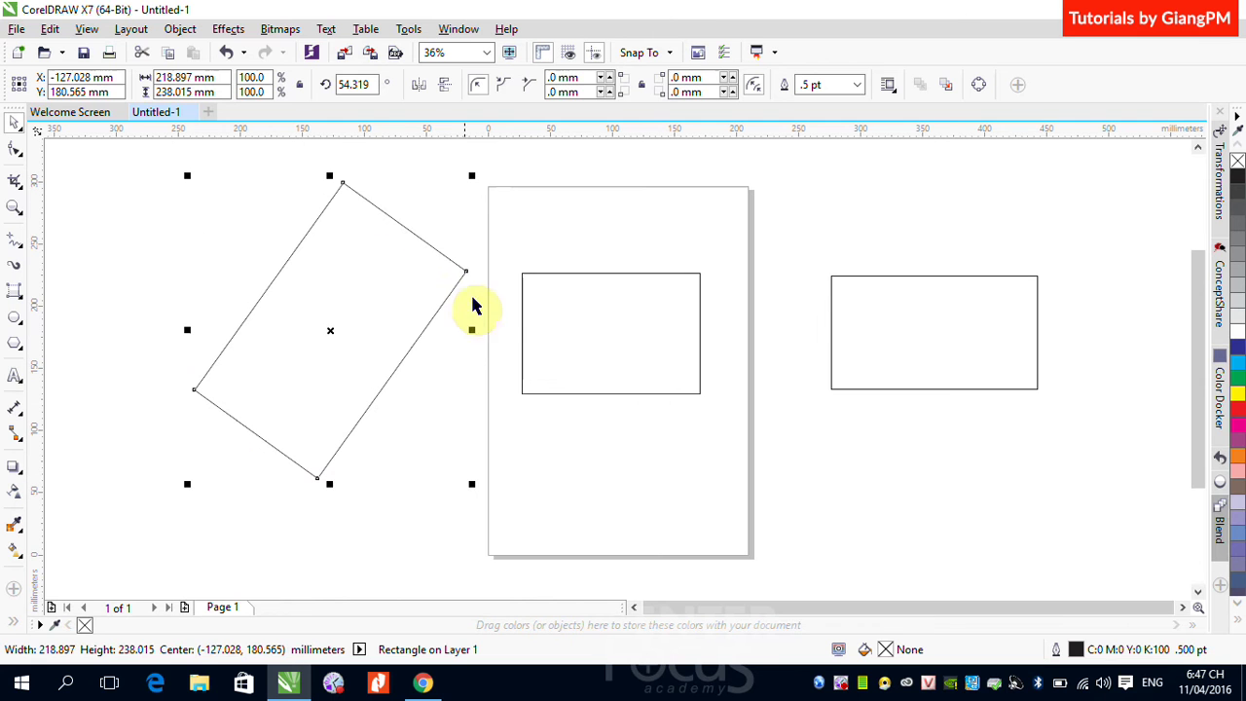
click(1237, 412)
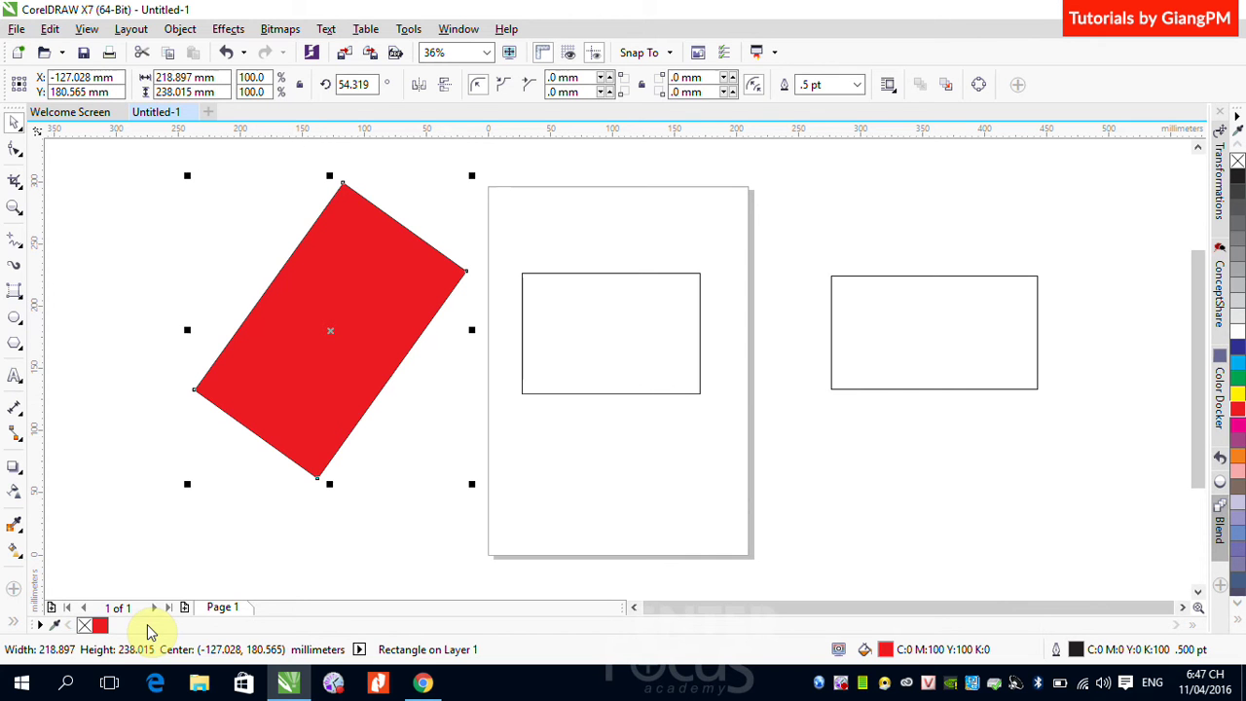
click(1237, 393)
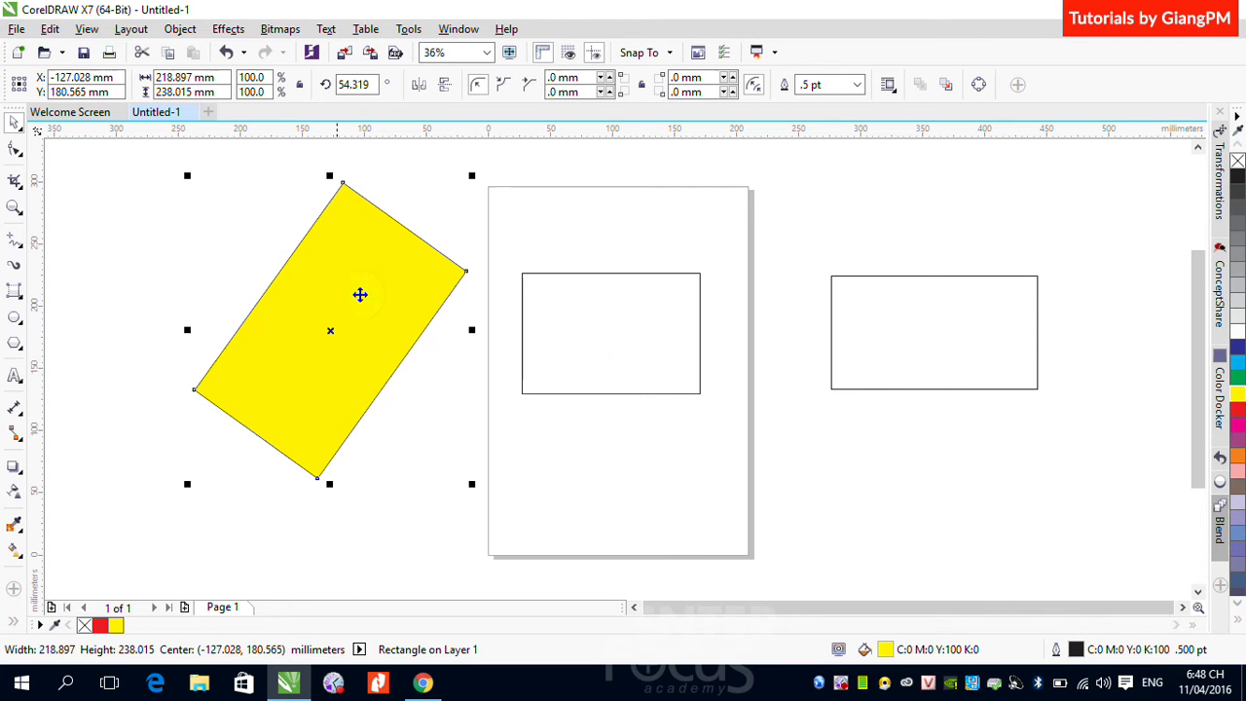
click(619, 274)
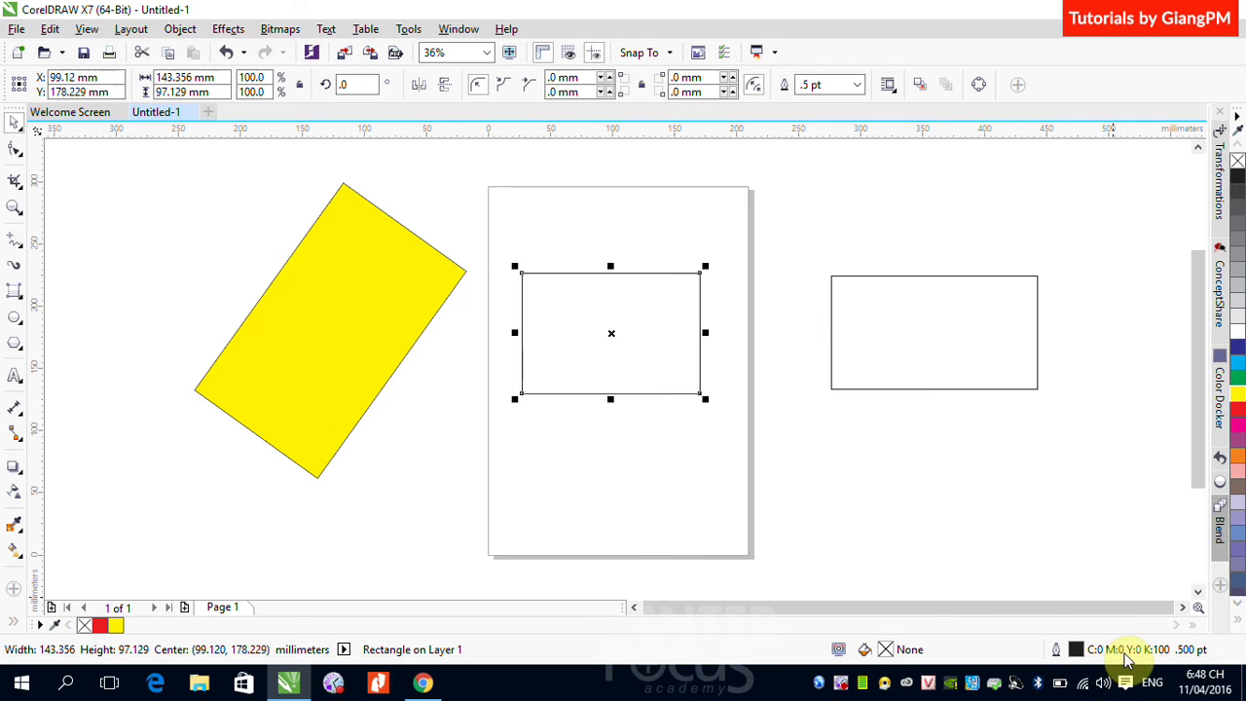
click(269, 333)
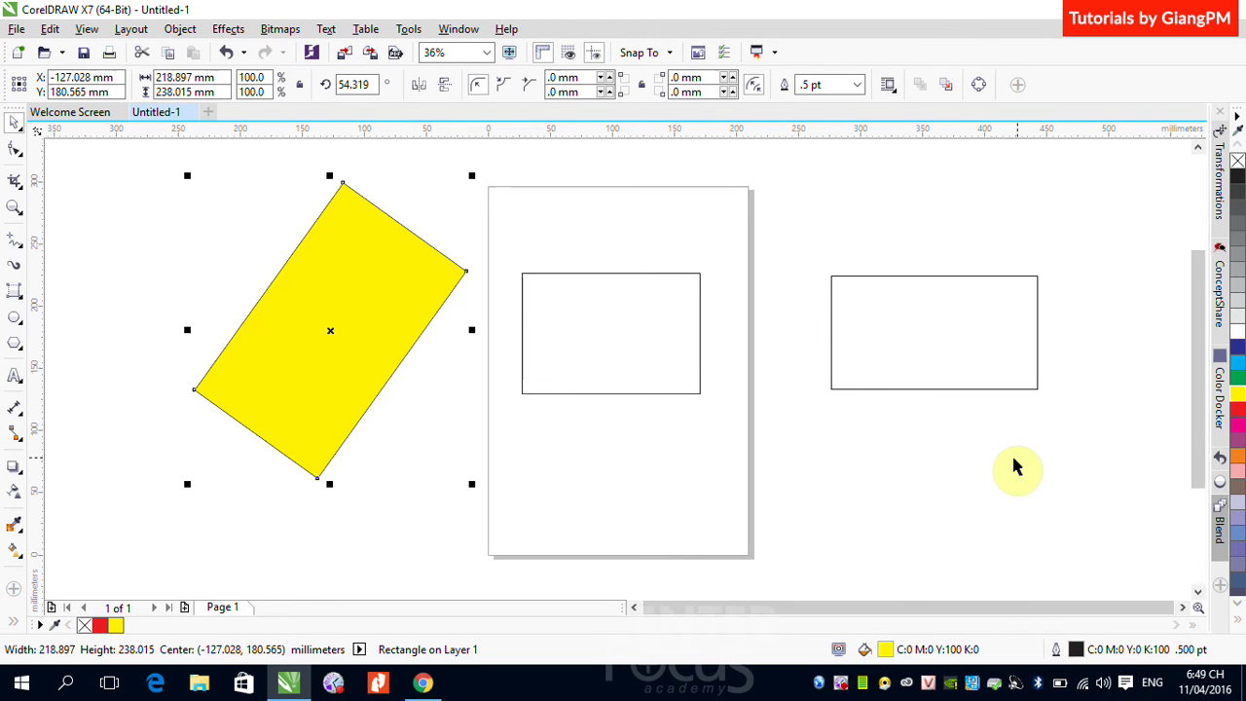
Step: Select all three rectangles together and delete them
click(617, 240)
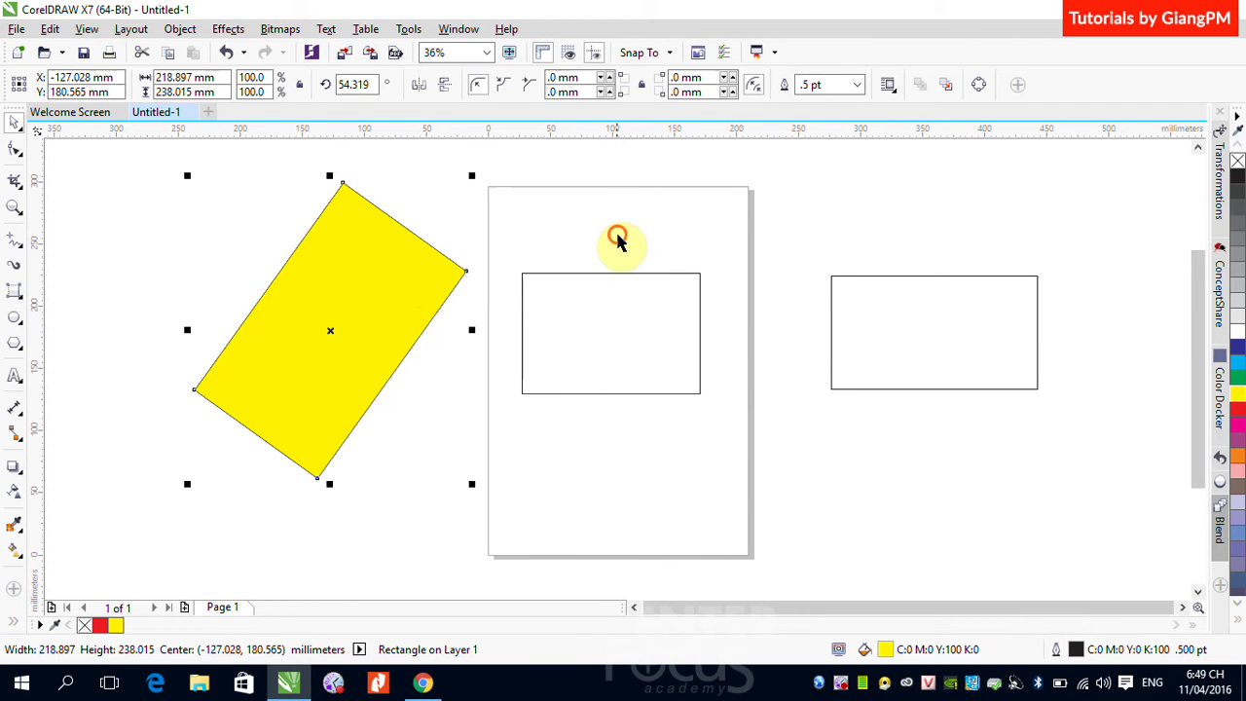
drag(127, 167, 1105, 528)
key(Delete)
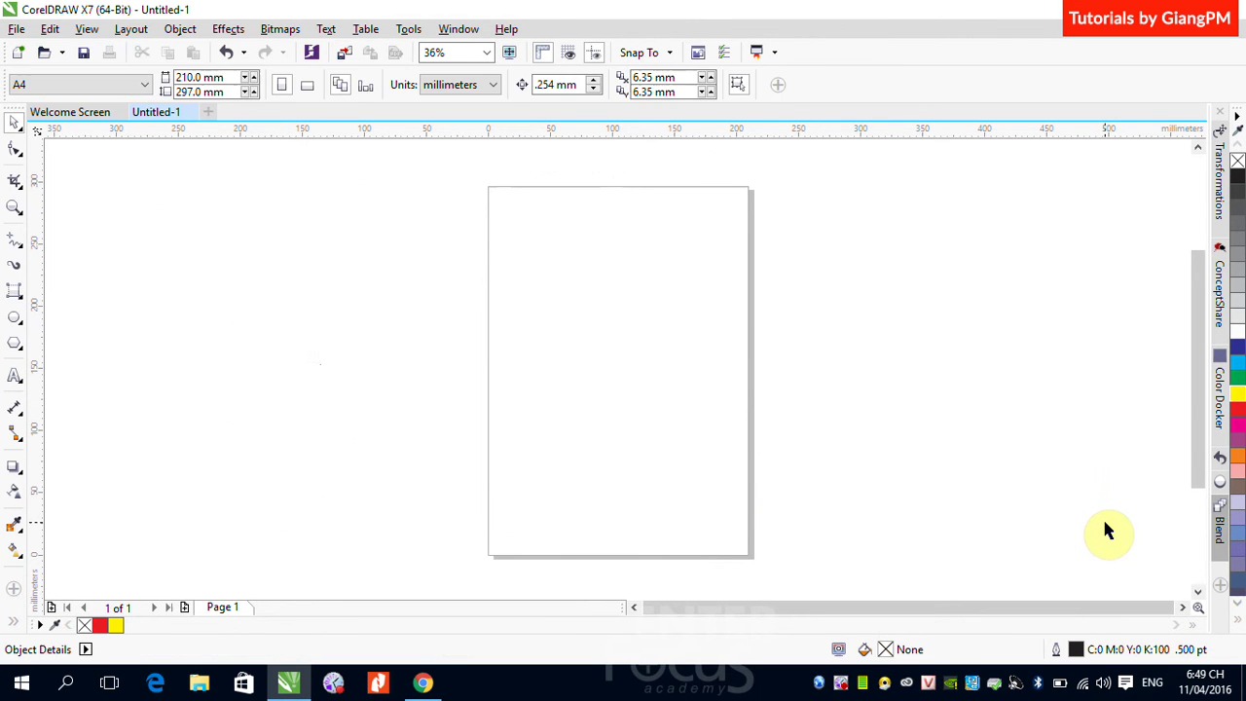
Step: Draw an ellipse about 161 mm wide and 90 mm high on the page and fill it with dark blue
click(13, 323)
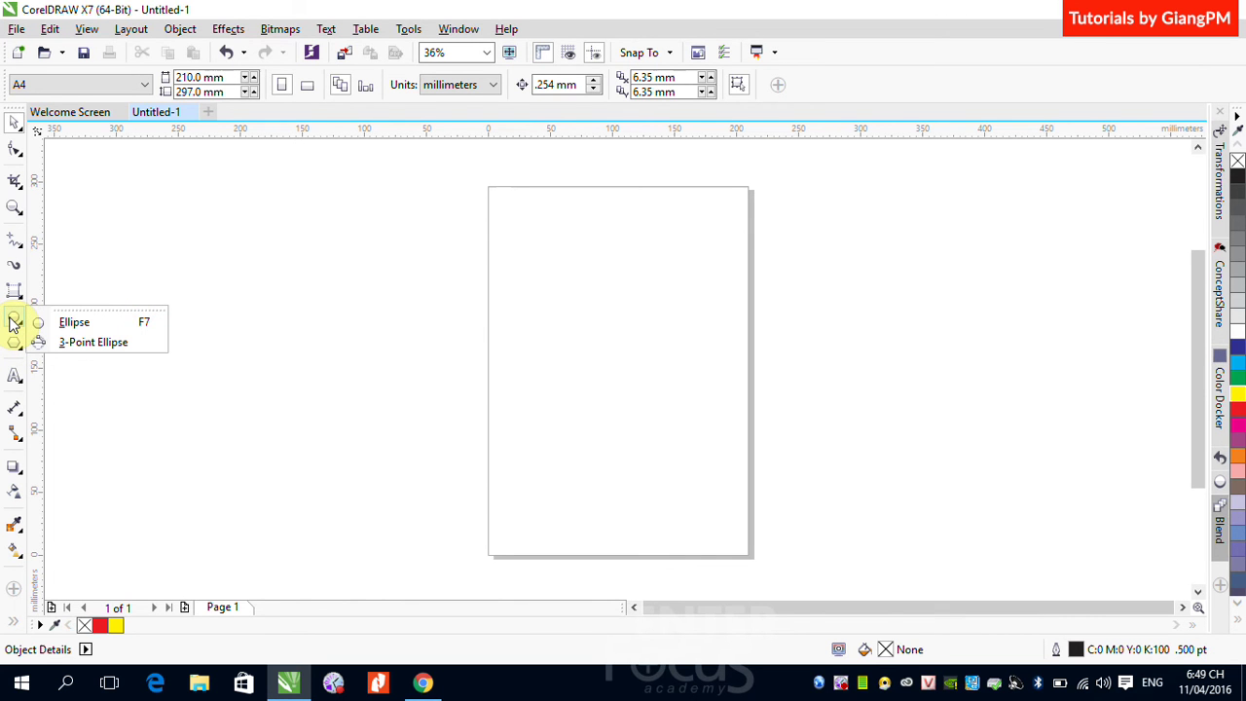
click(86, 321)
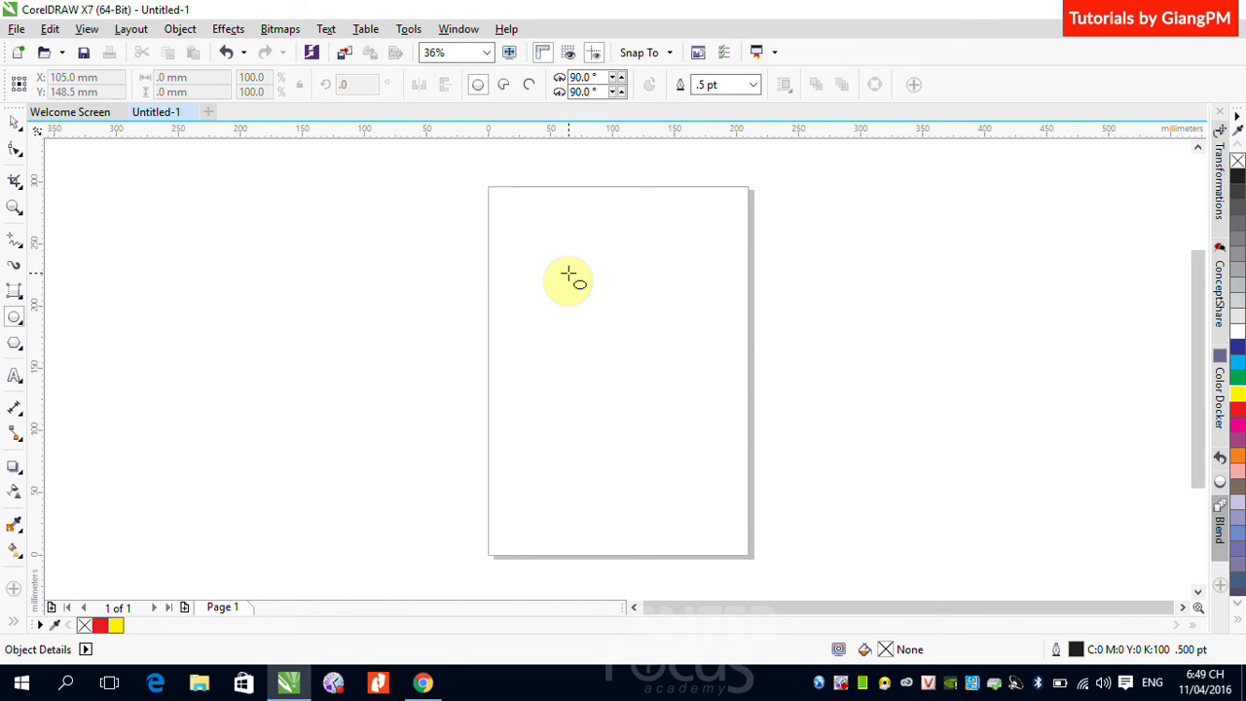
drag(521, 283, 720, 398)
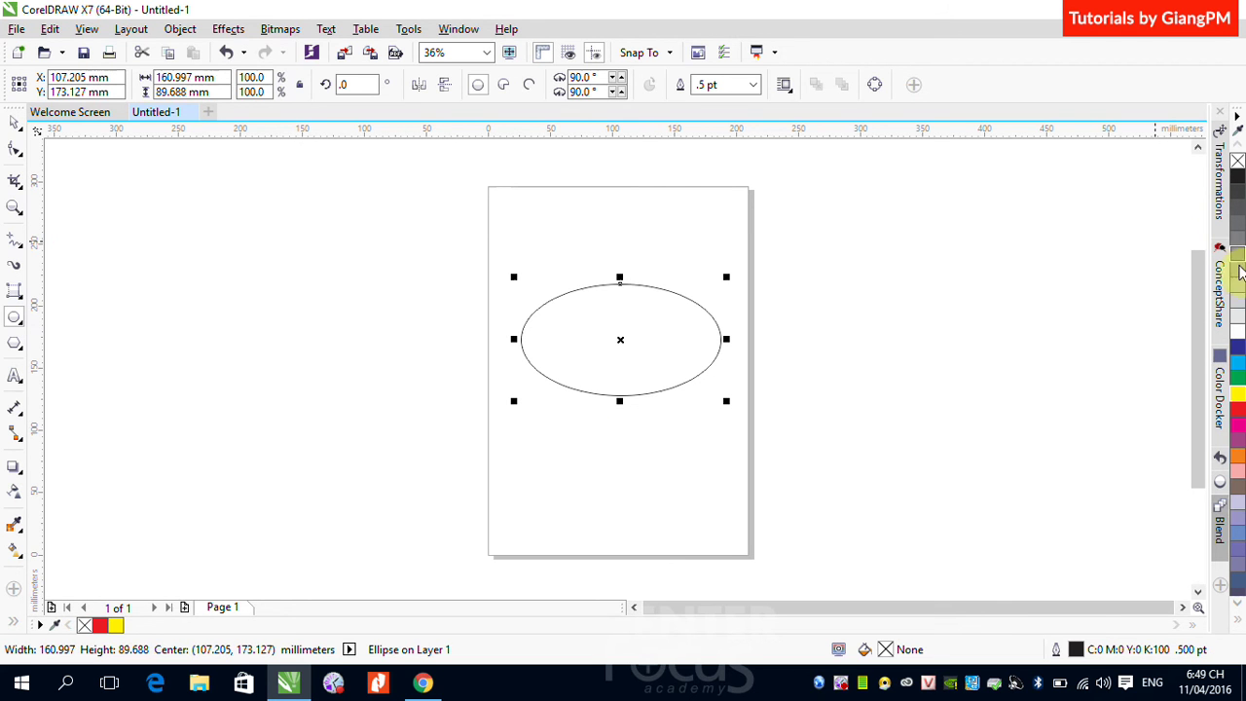
click(1238, 349)
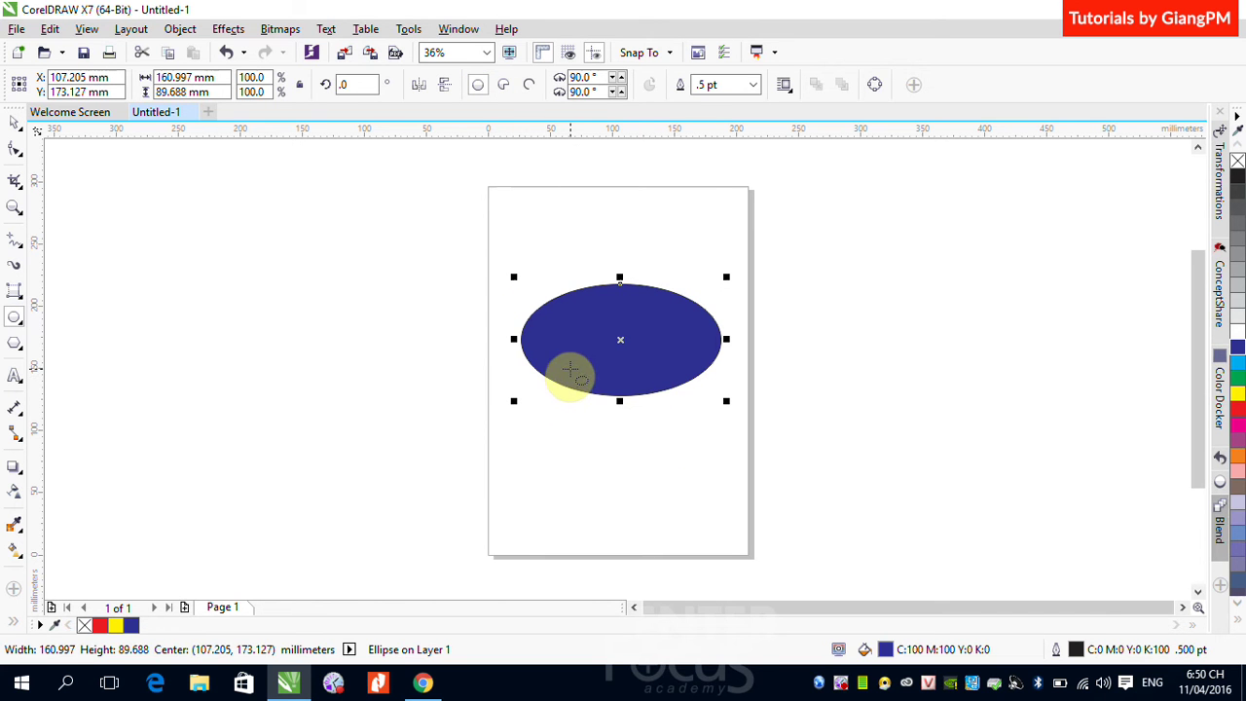
Step: Try the pie and arc shapes on the blue ellipse, and restore it to a full ellipse
click(506, 86)
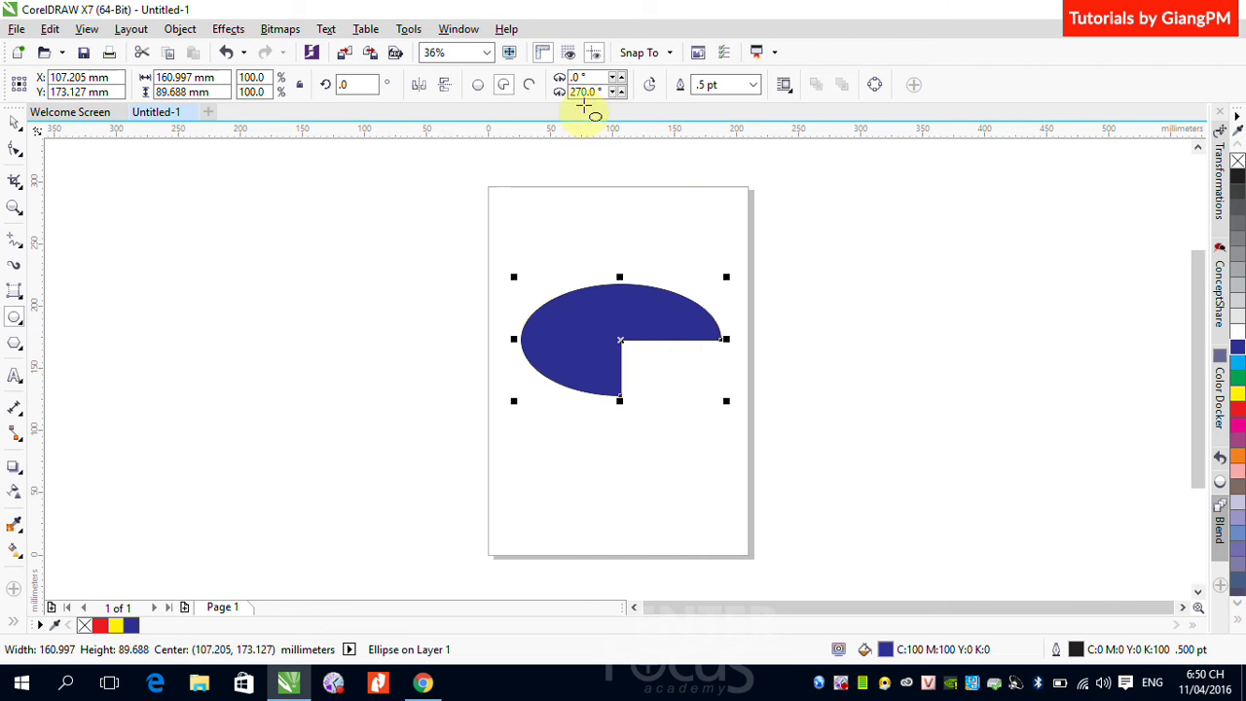
click(528, 84)
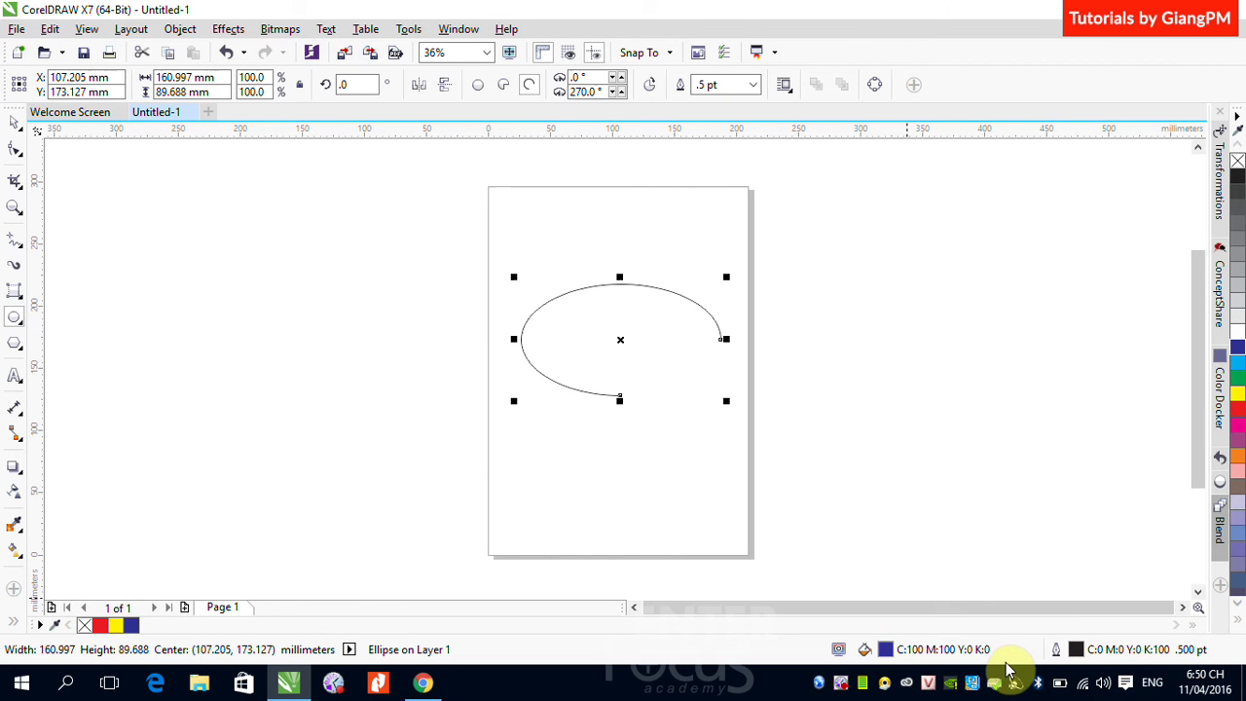
click(503, 86)
click(480, 85)
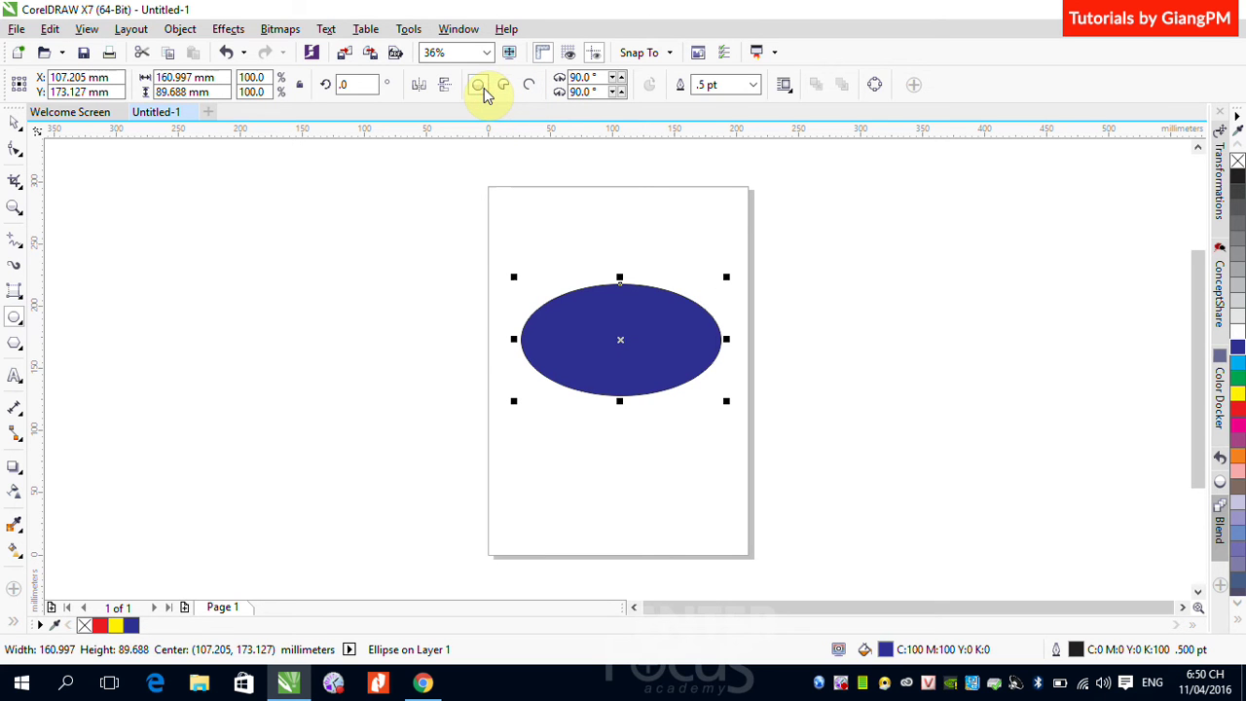
Step: Turn the ellipse into an arc and set its starting angle to 45°
click(503, 86)
click(528, 86)
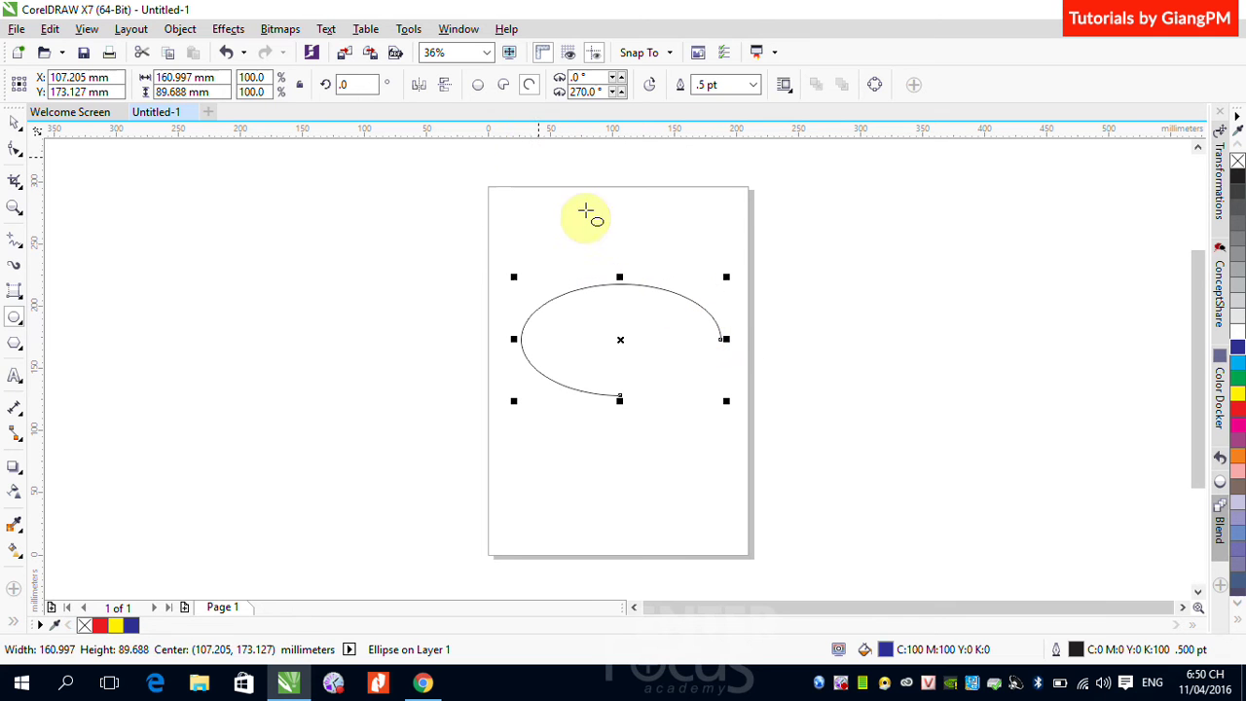
double_click(576, 77)
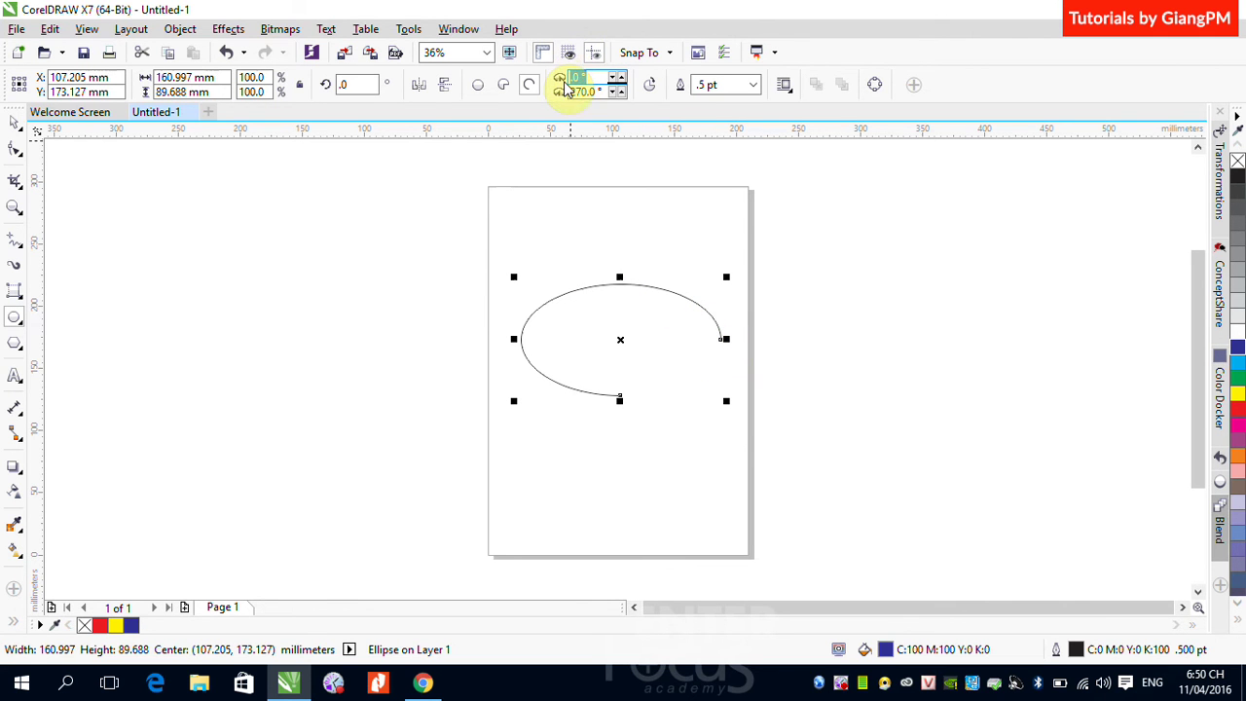
text(45)
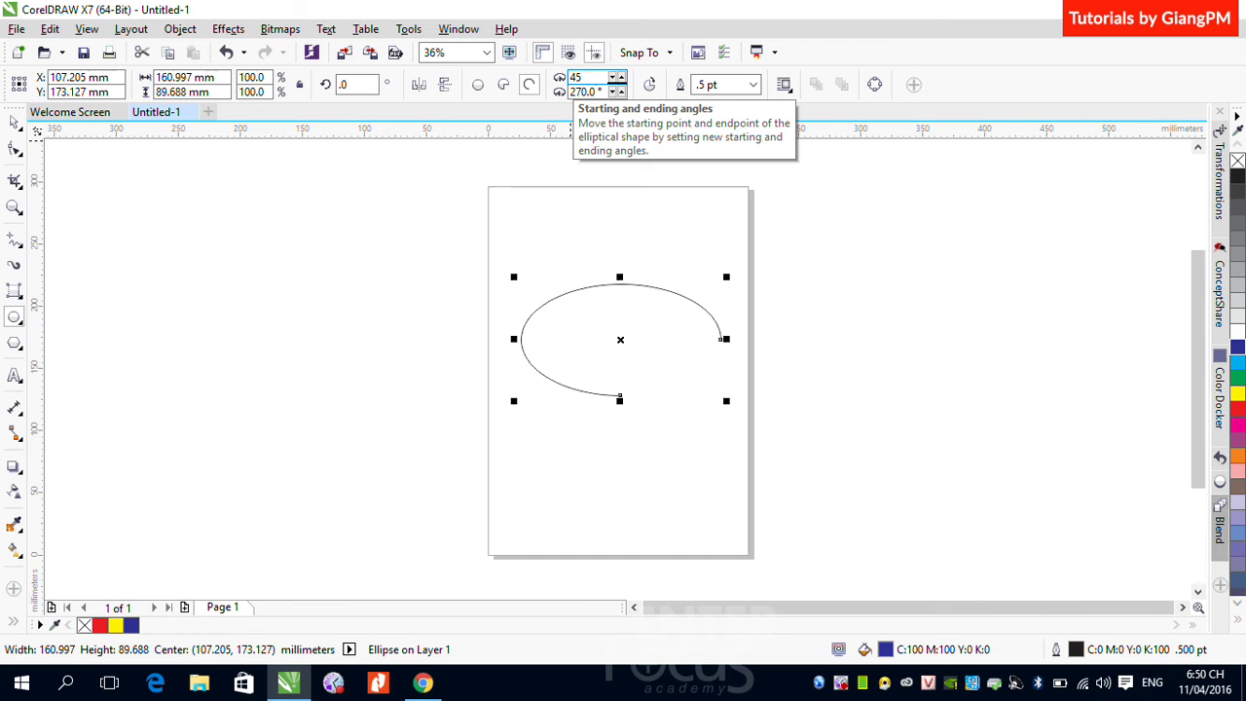
key(Return)
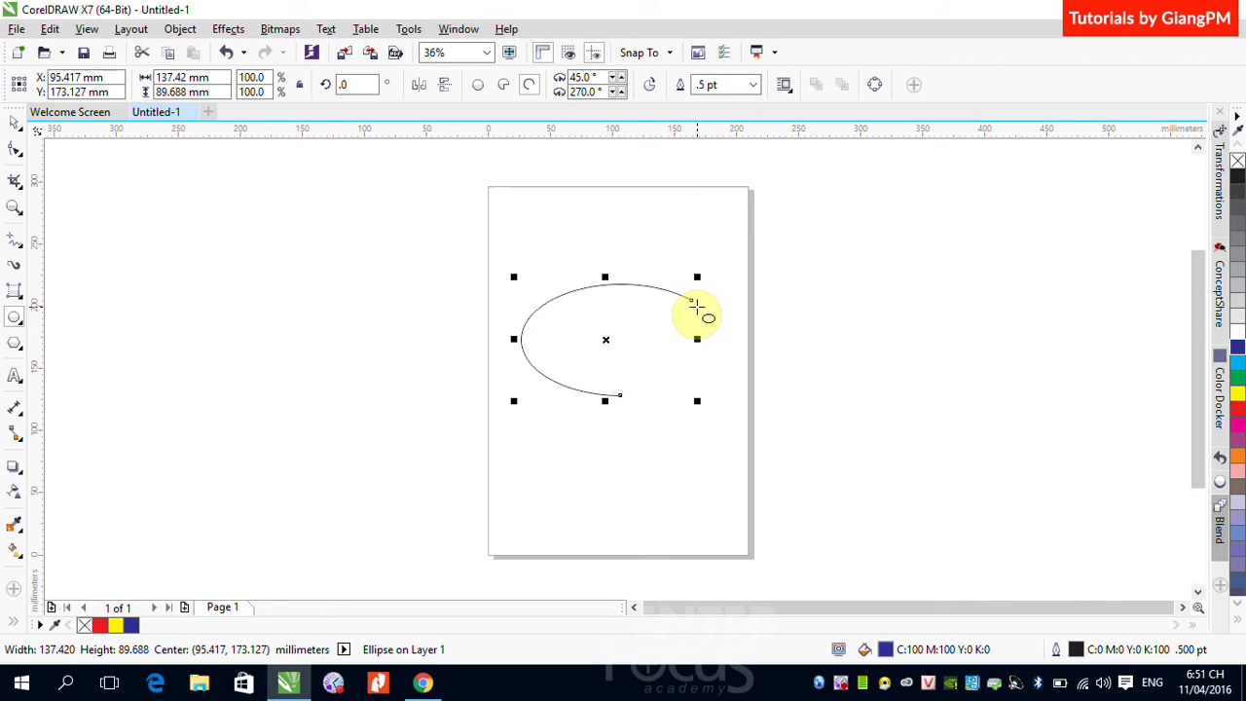
Step: Convert the arc to a pie, and flip its direction repeatedly to compare the two complementary segments, ending on the larger one
click(503, 85)
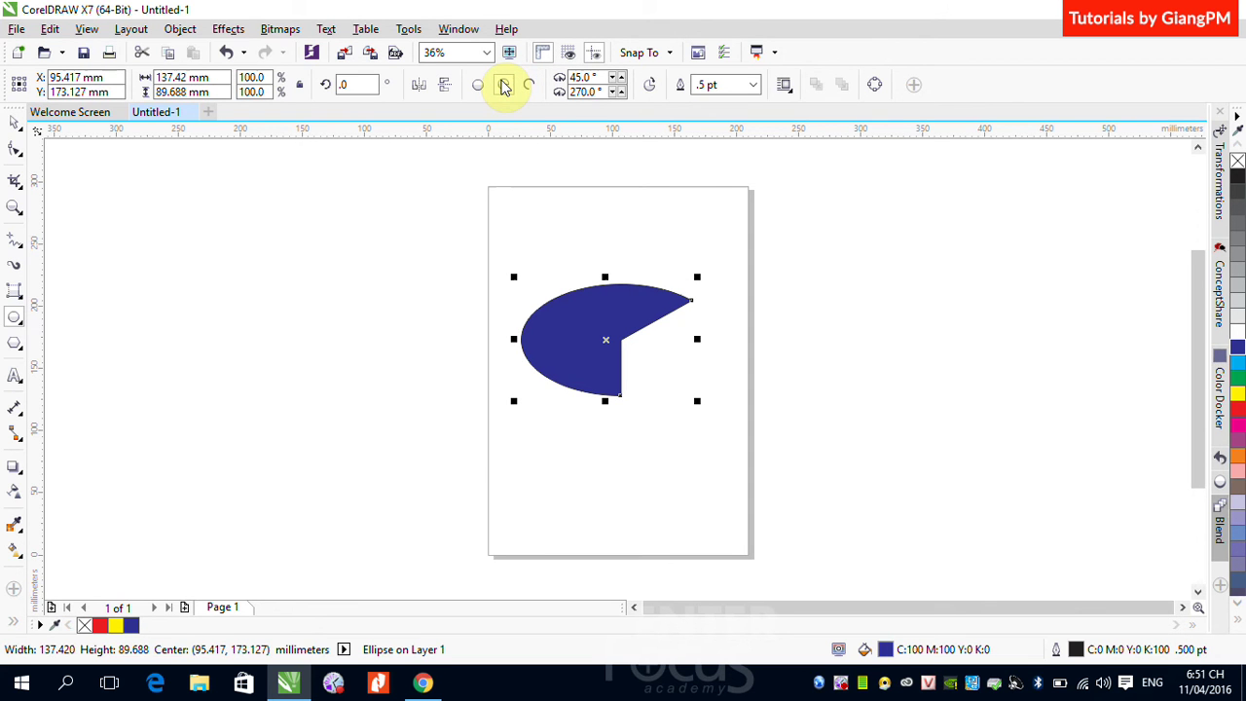
click(650, 85)
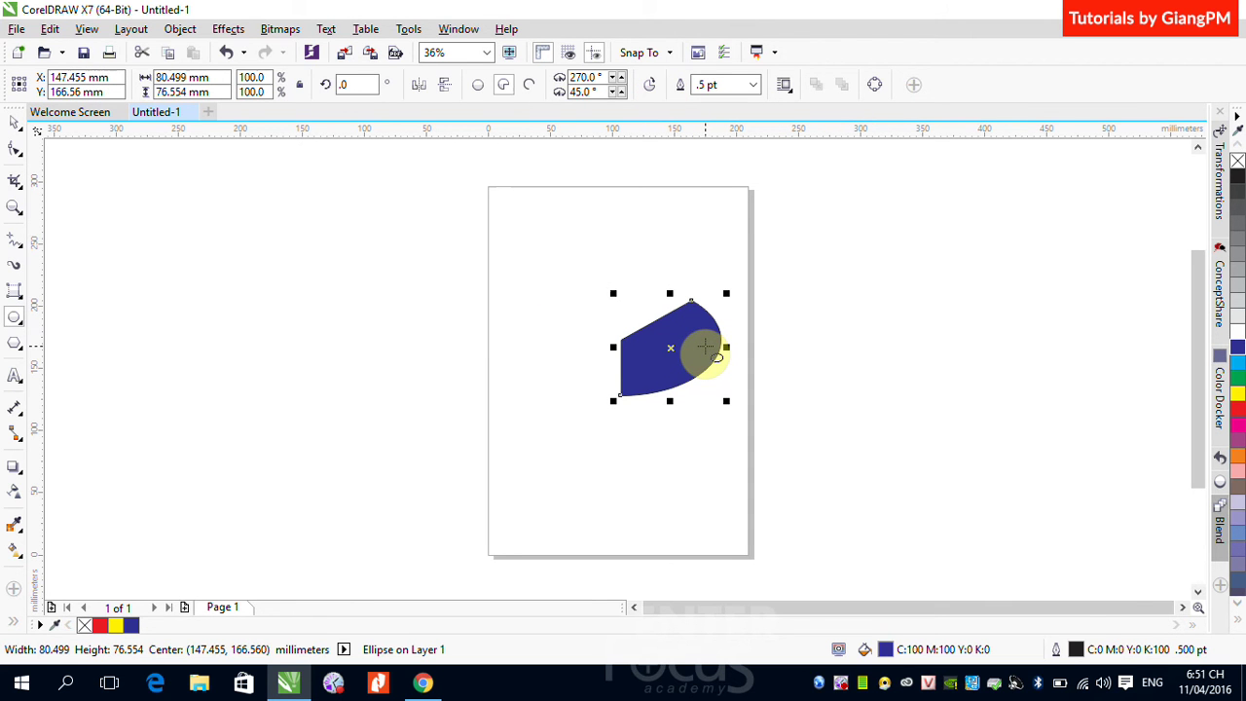
click(648, 87)
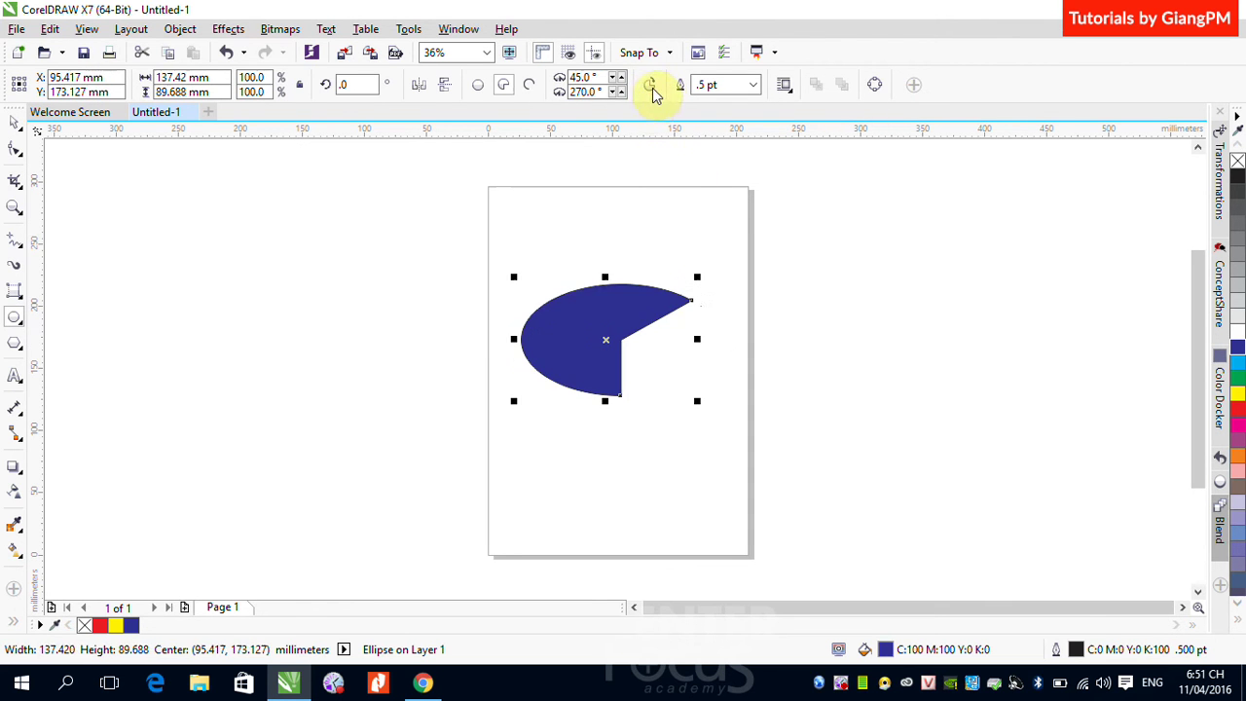
click(654, 89)
click(654, 90)
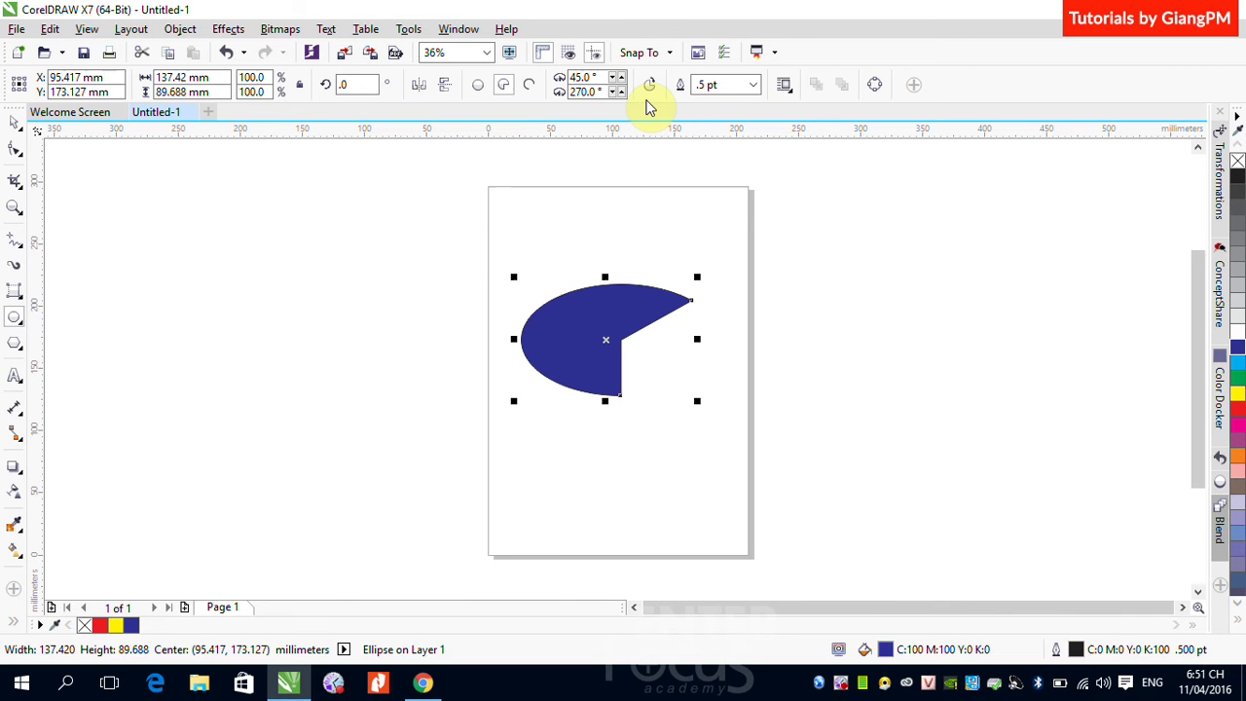
click(13, 120)
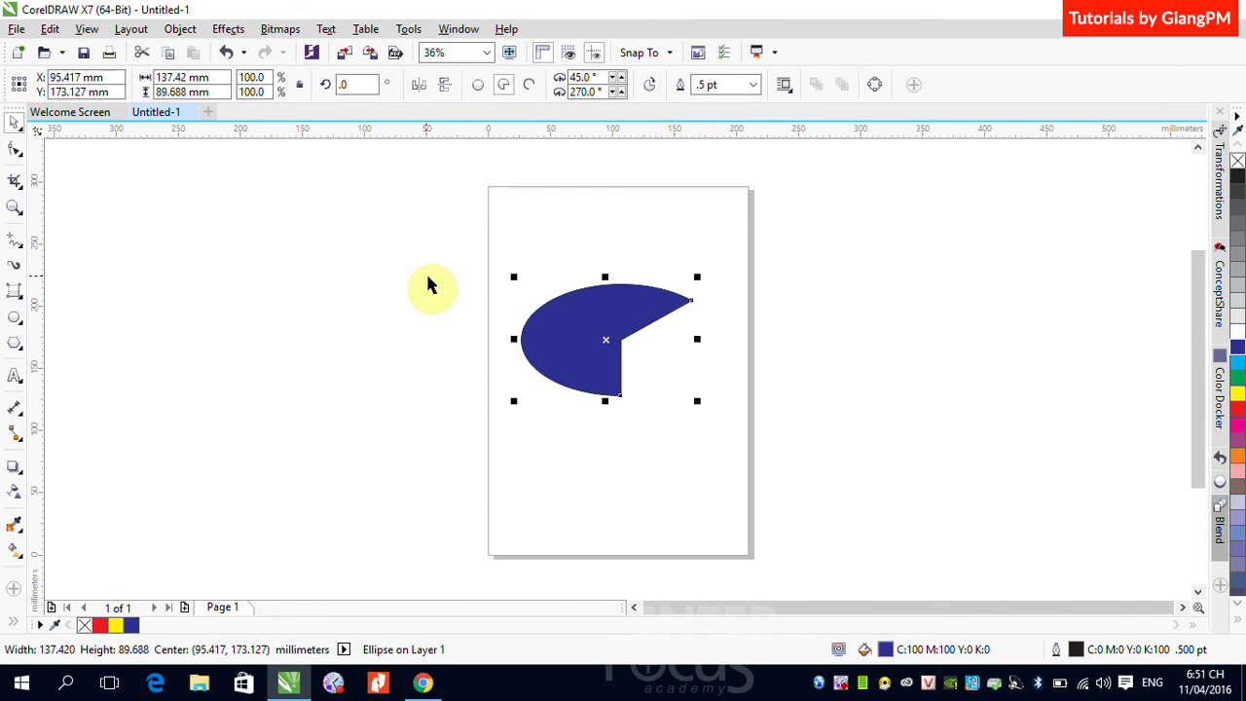
Step: Delete the blue pie shape from the page
click(465, 266)
drag(487, 232, 818, 515)
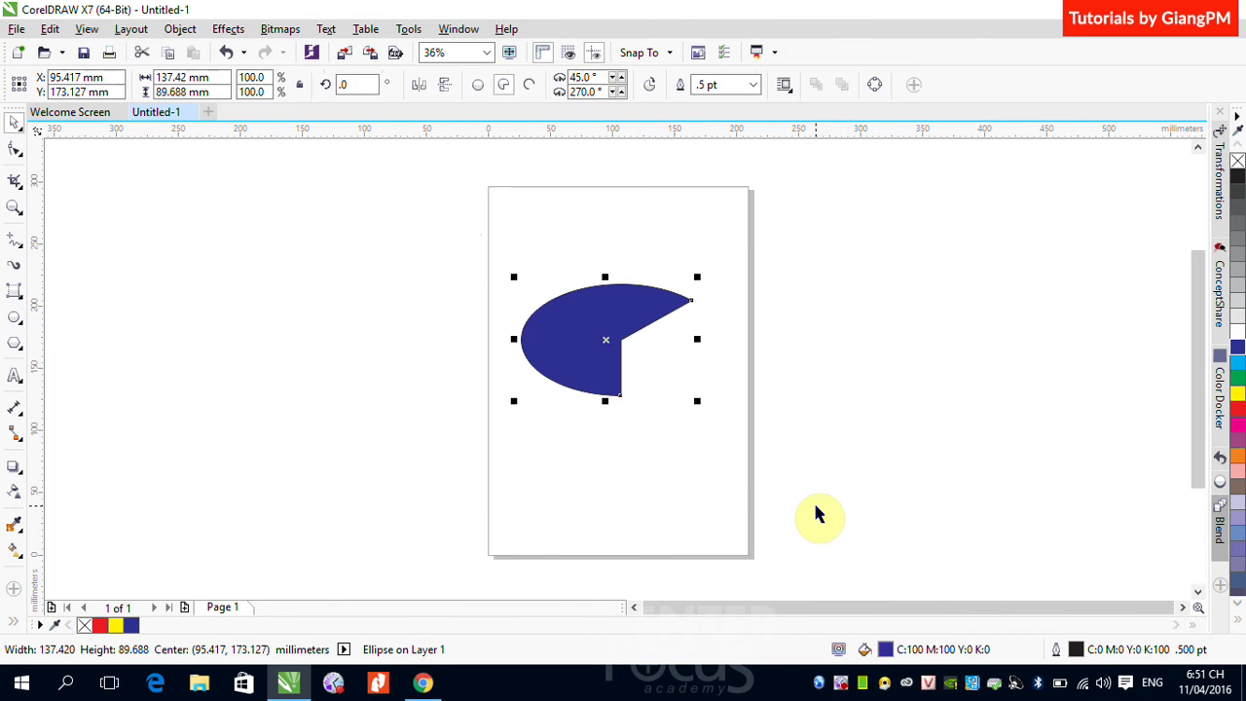
key(Delete)
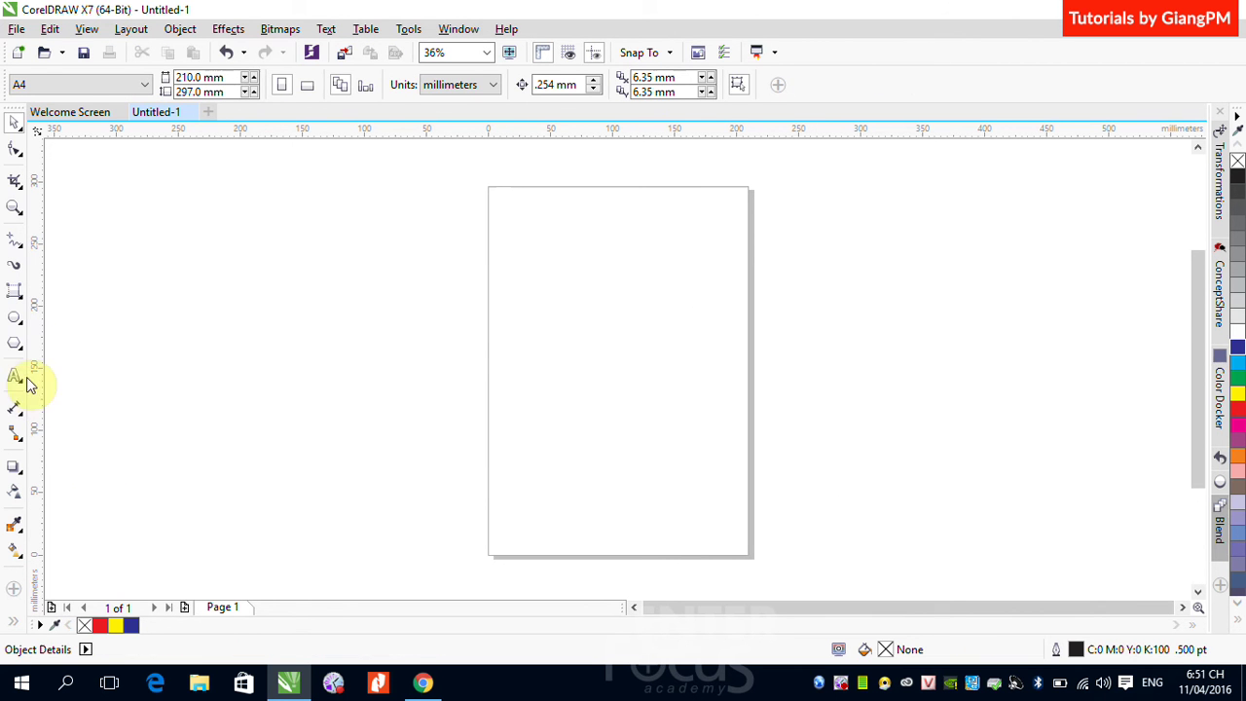
Step: Draw an ellipse constrained to a perfect circle about 142 mm in diameter on the page
click(17, 325)
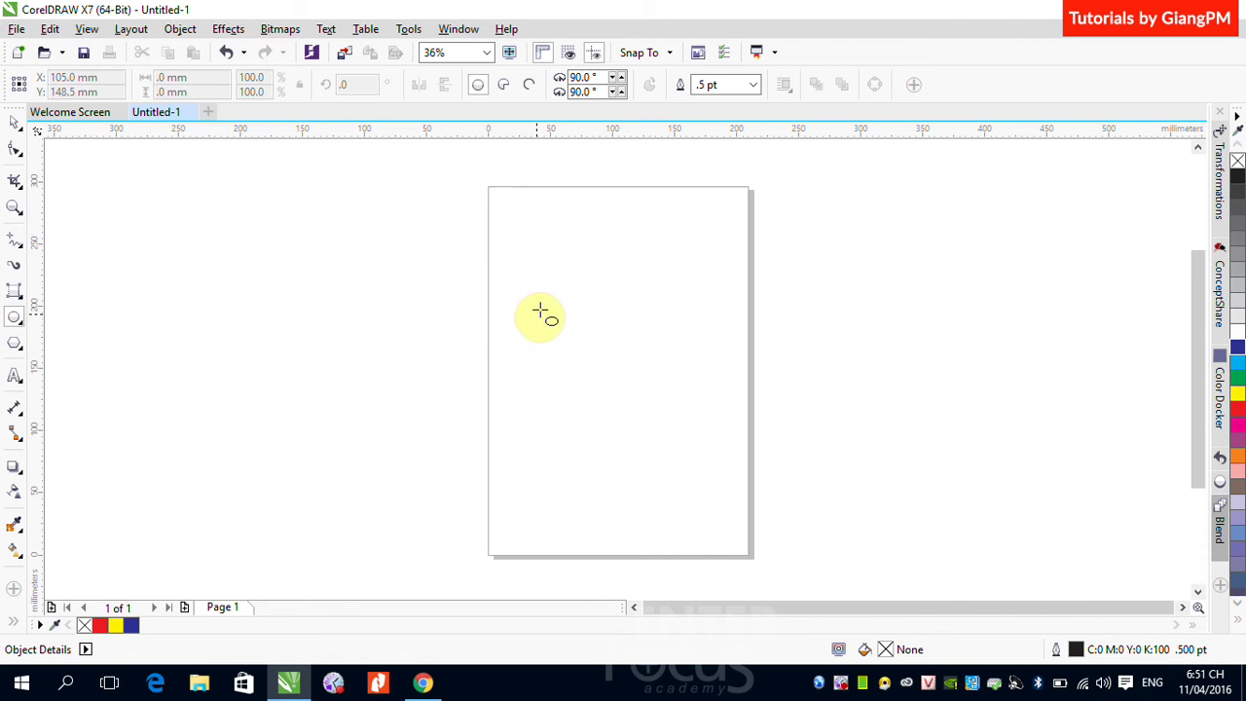
drag(539, 309, 716, 447)
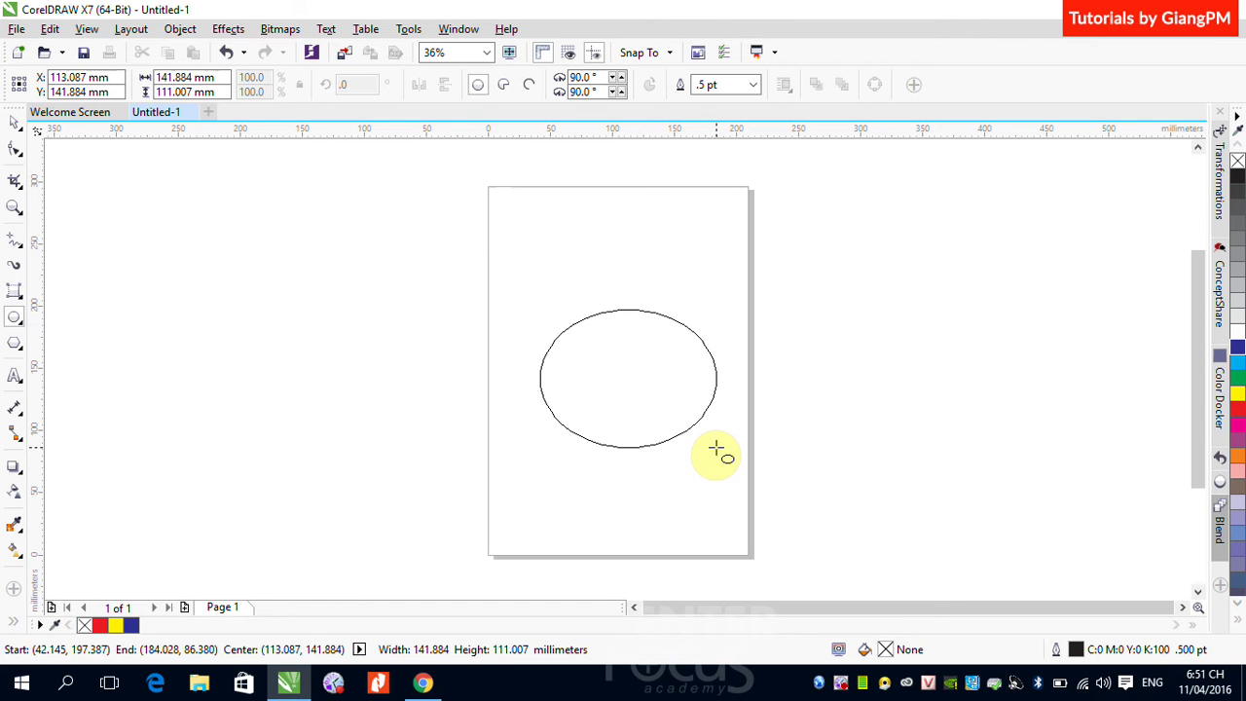
key(ctrl)
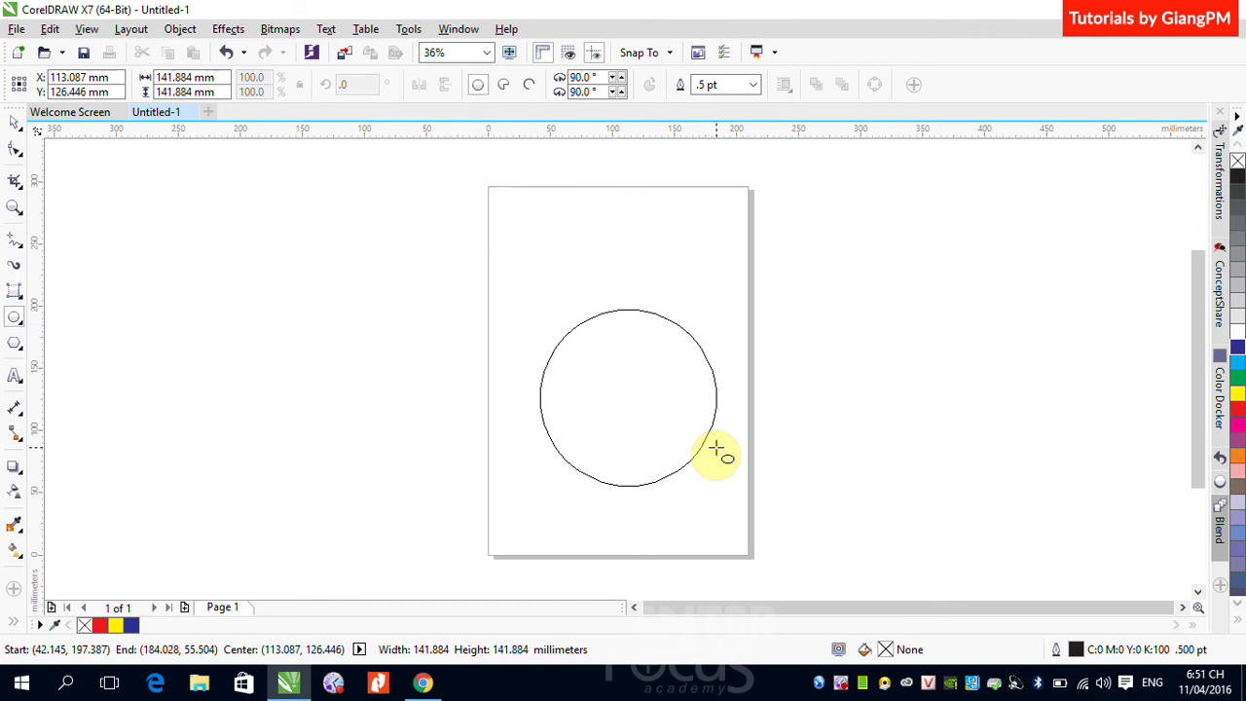
drag(717, 447, 714, 446)
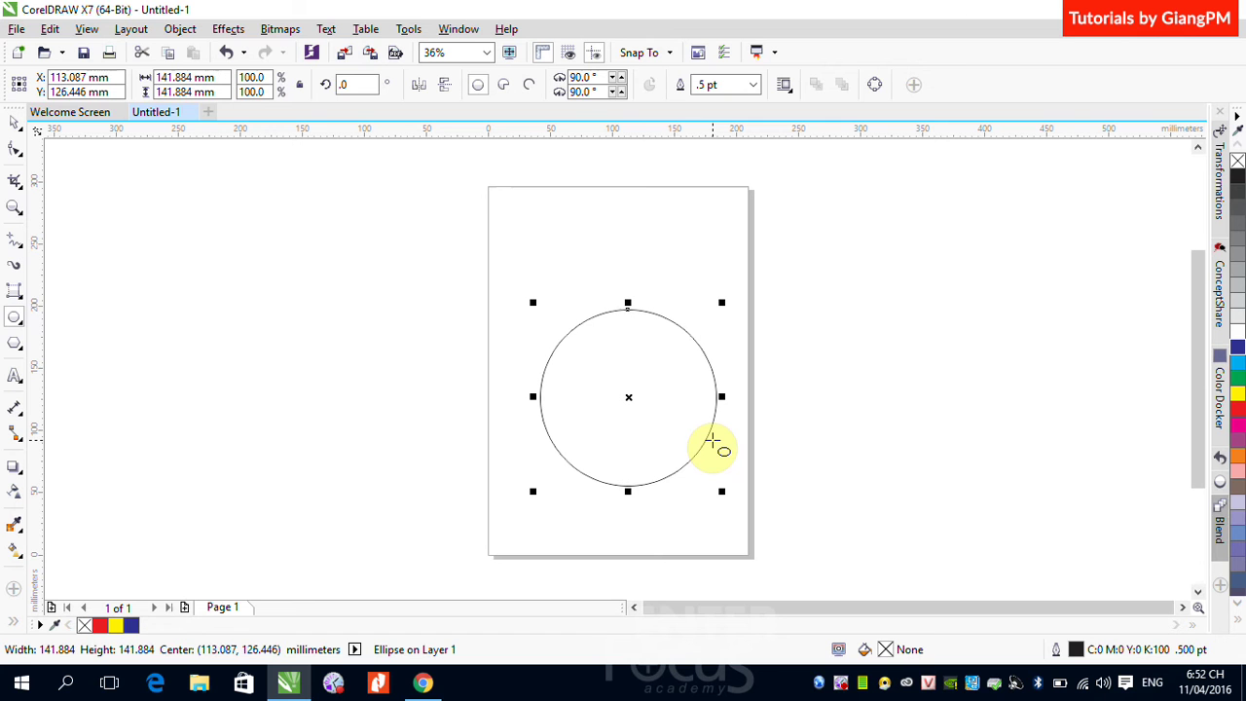
Step: Draw a square with sides of about 115 mm beside the page, left of the circle
click(15, 294)
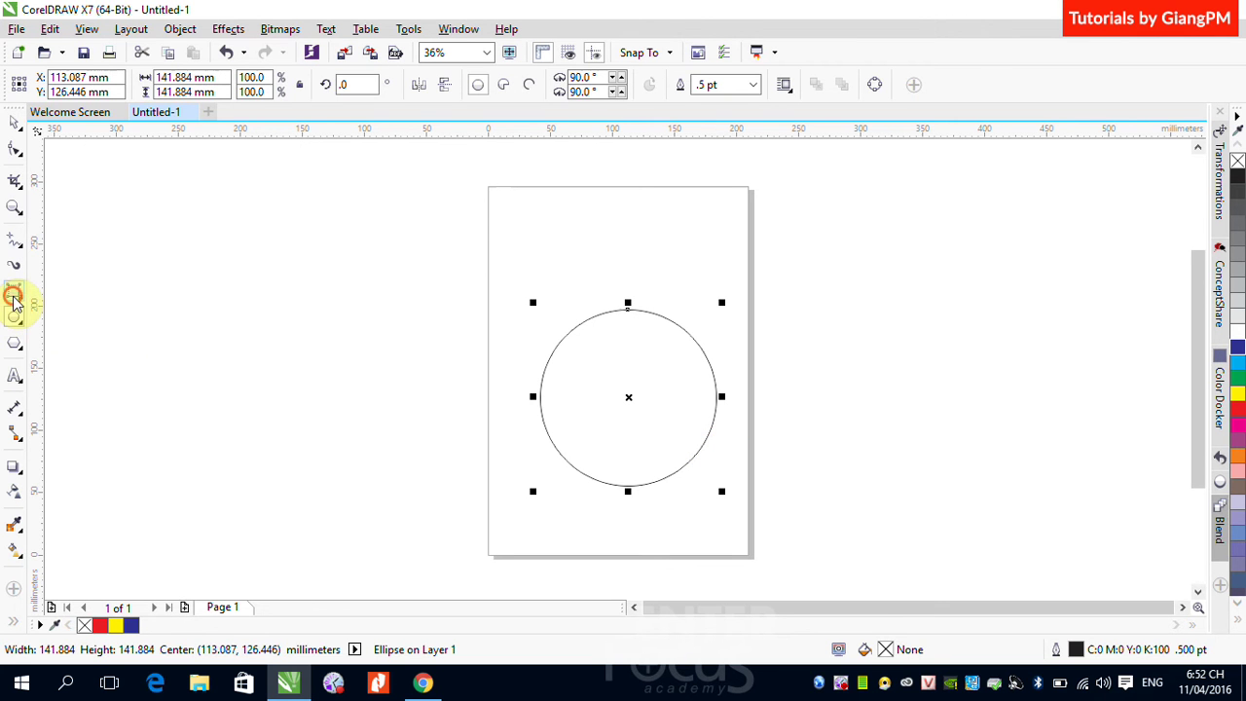
click(82, 297)
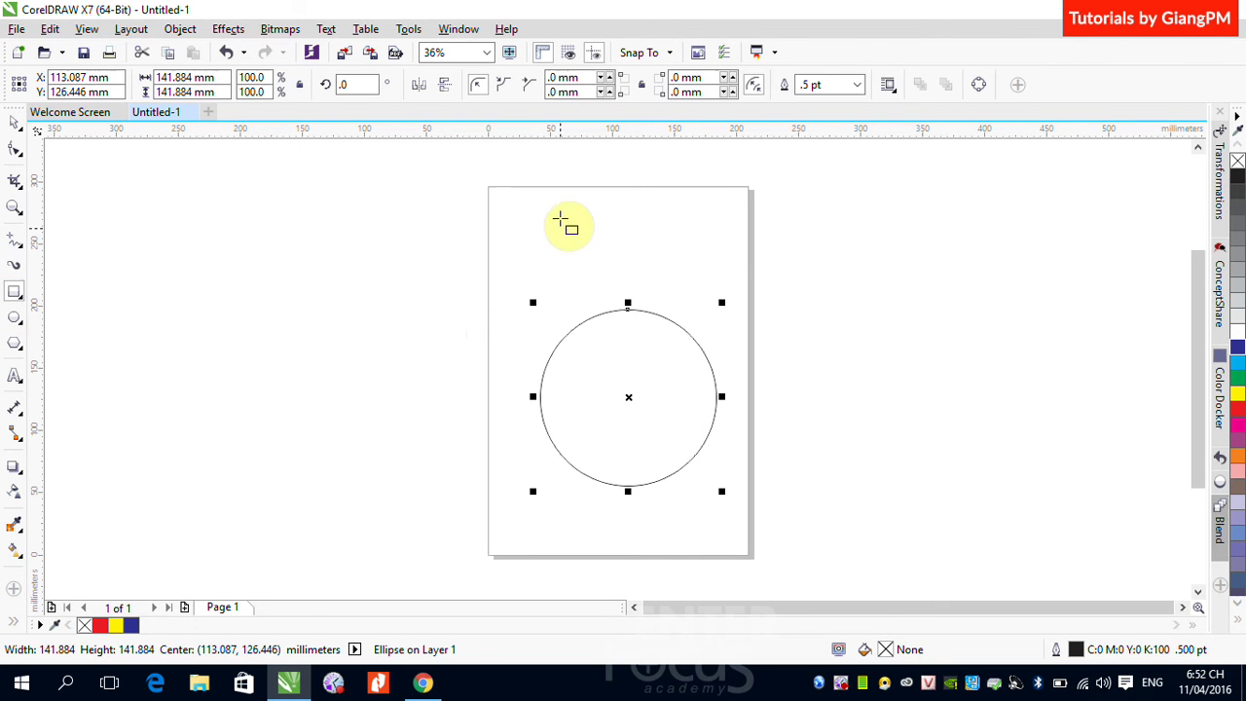
drag(336, 212, 478, 357)
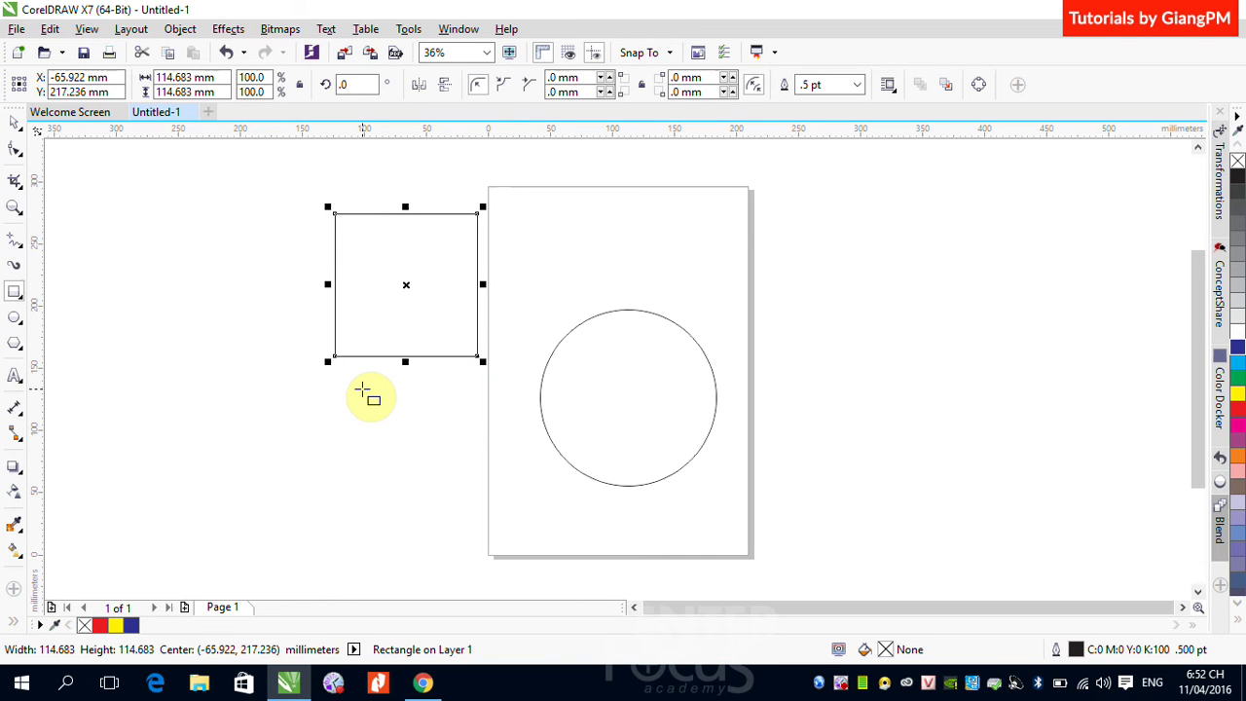
Step: Select the square and the circle together and delete them
click(14, 121)
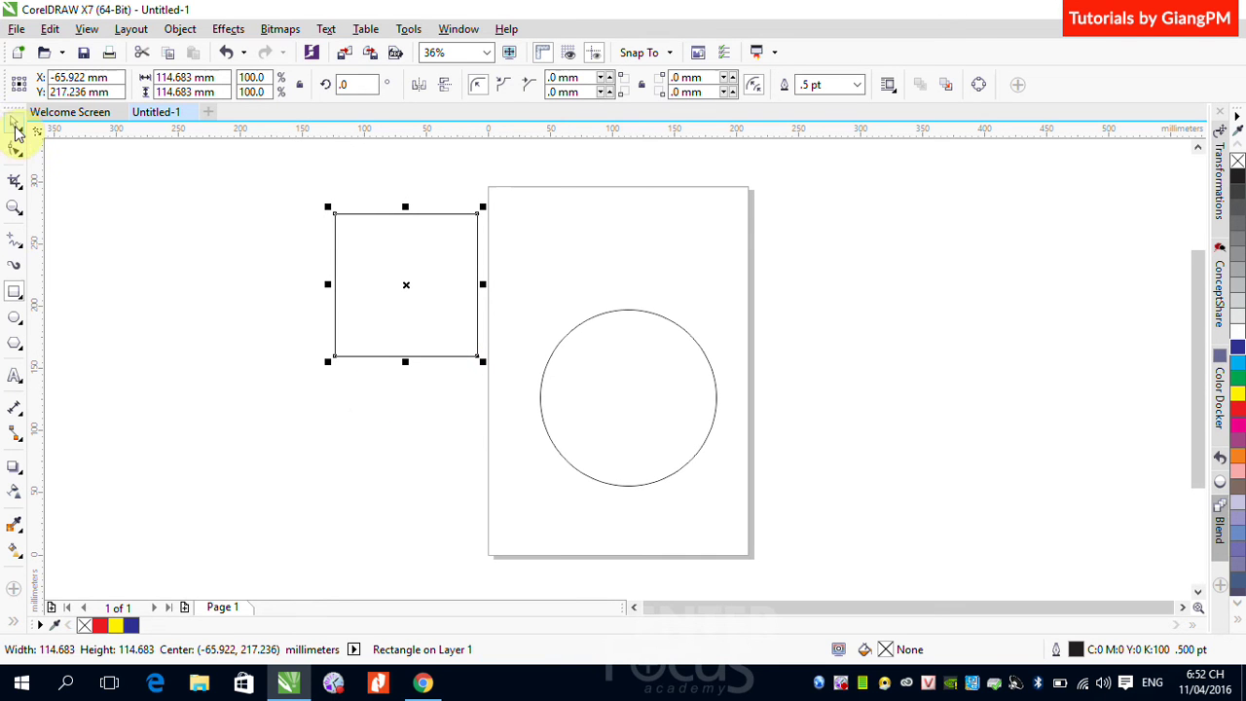
click(256, 212)
drag(312, 191, 762, 536)
key(Delete)
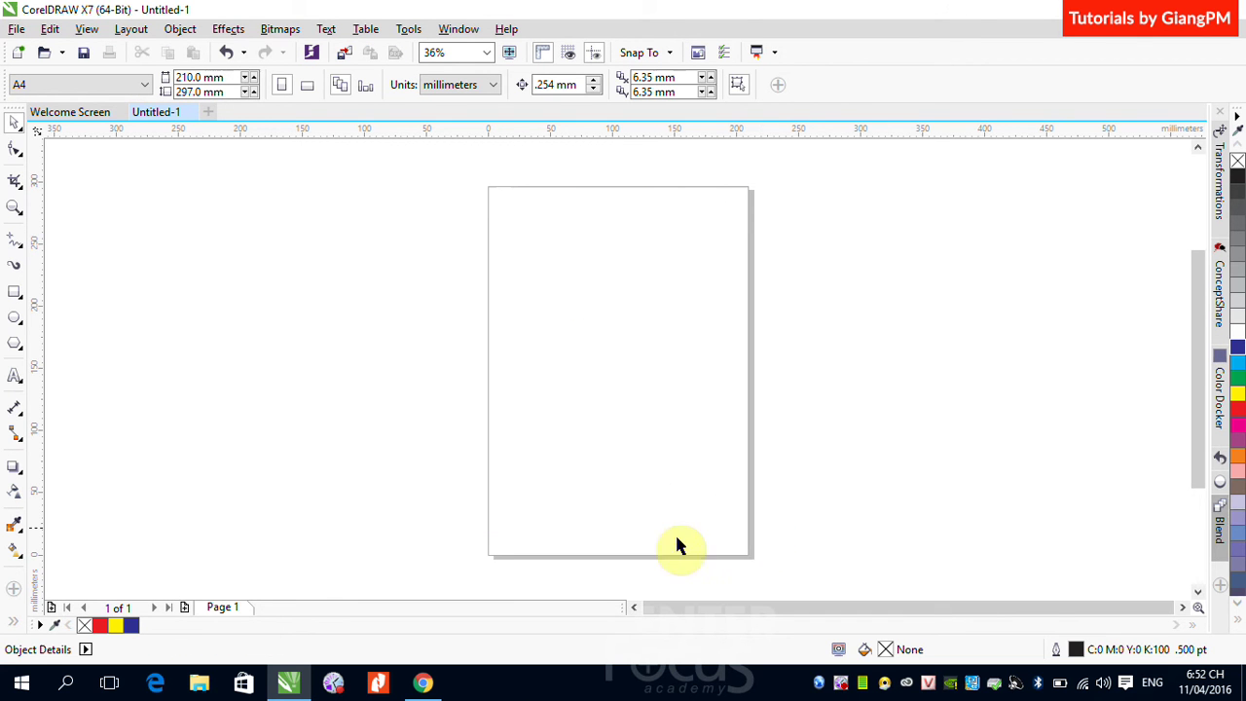
Step: Draw a 3-point ellipse on the page, tilted about 36°, about 146 mm wide and 130 mm high overall
click(15, 327)
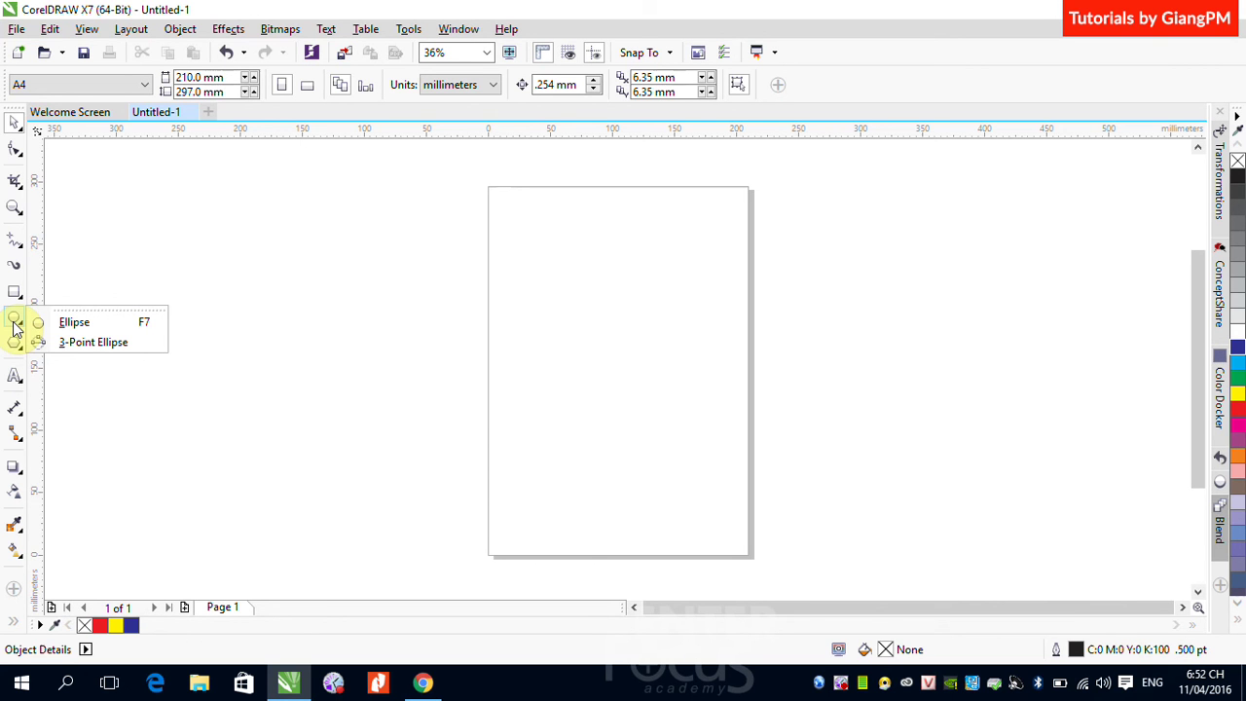
click(106, 346)
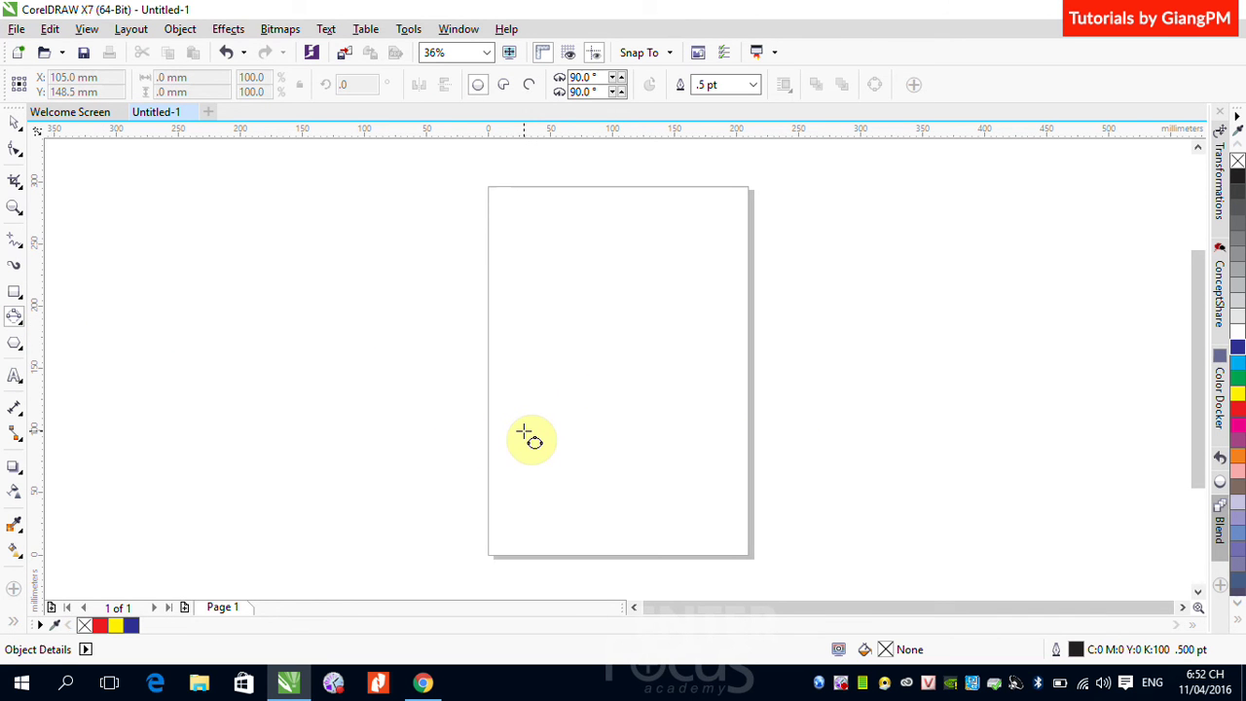
drag(524, 431, 687, 313)
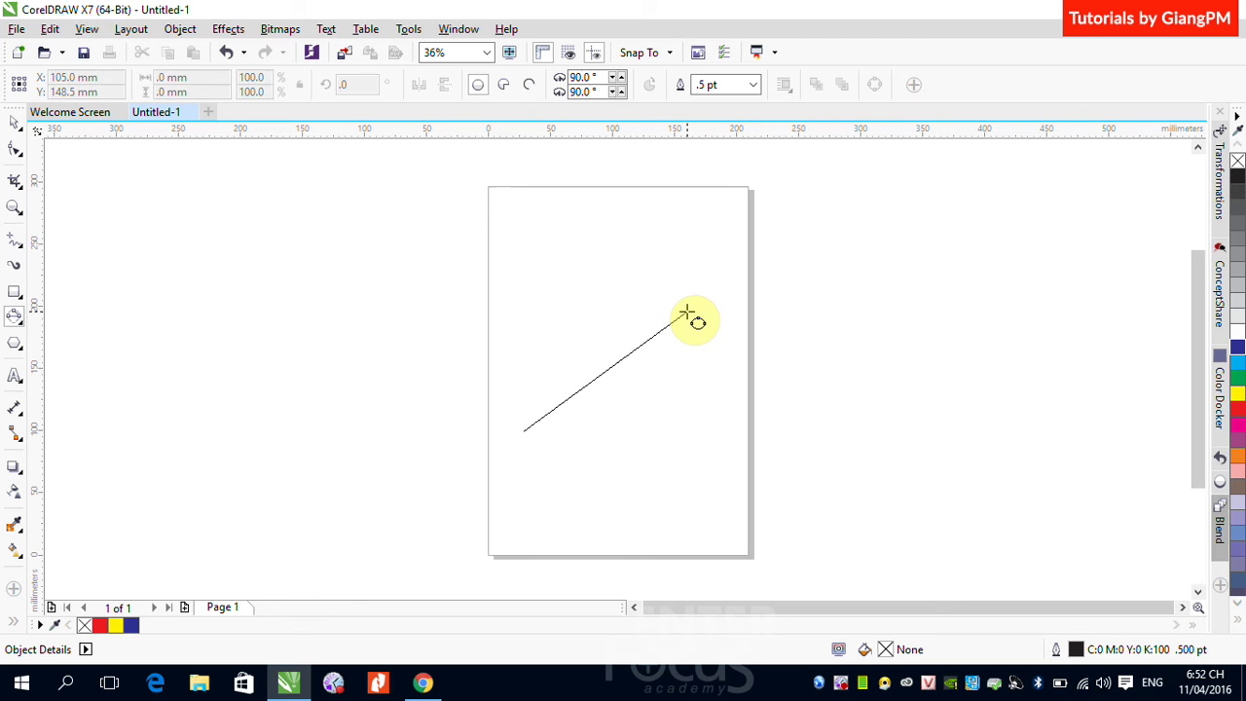
drag(687, 313, 687, 313)
drag(687, 313, 688, 313)
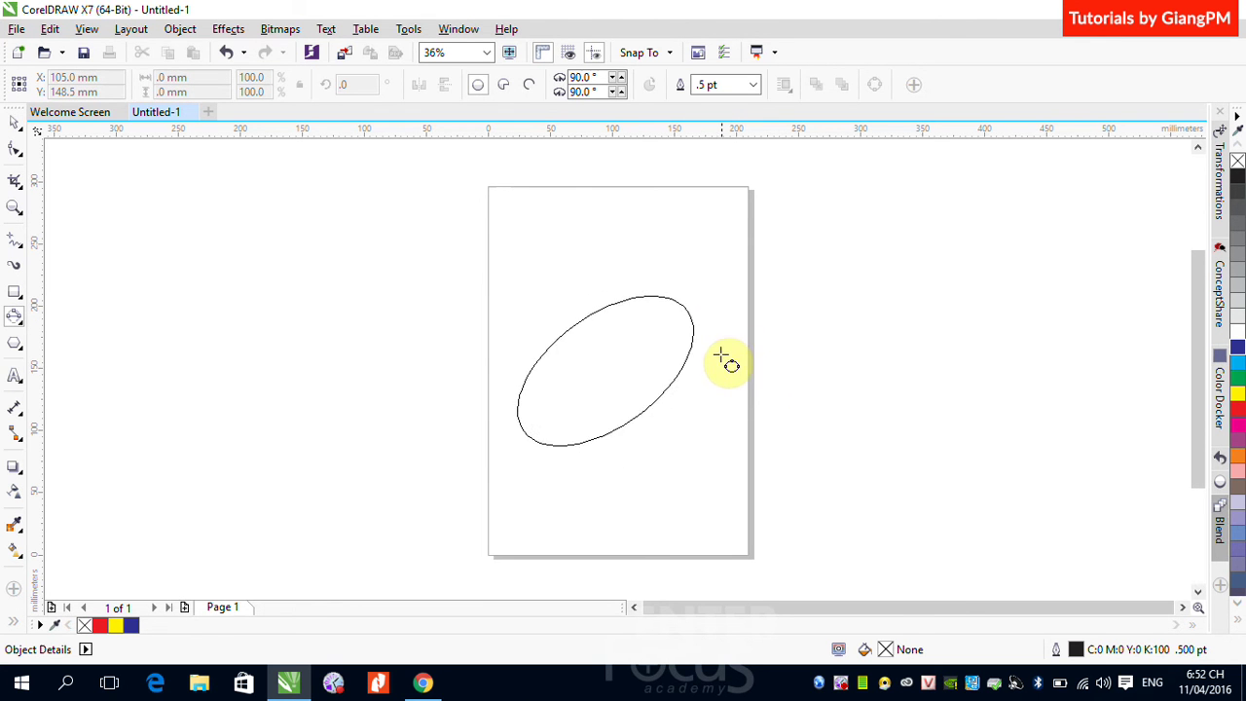
click(728, 362)
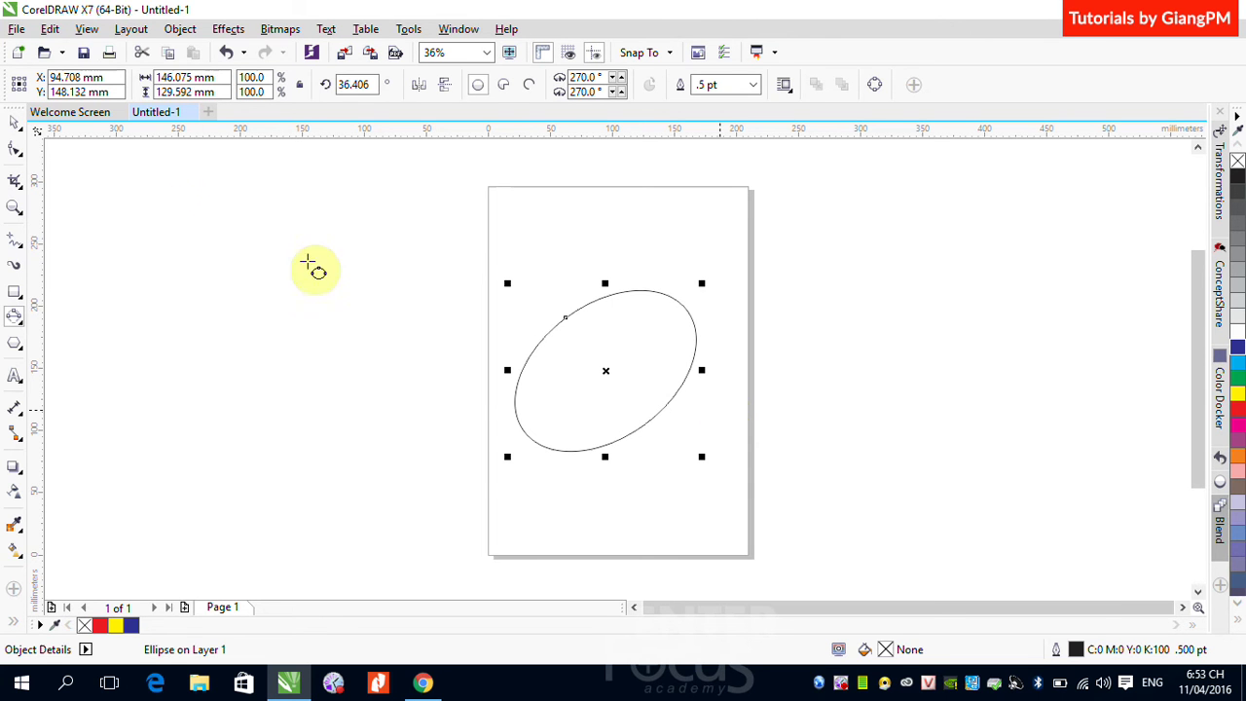
Step: Delete the tilted ellipse
click(15, 122)
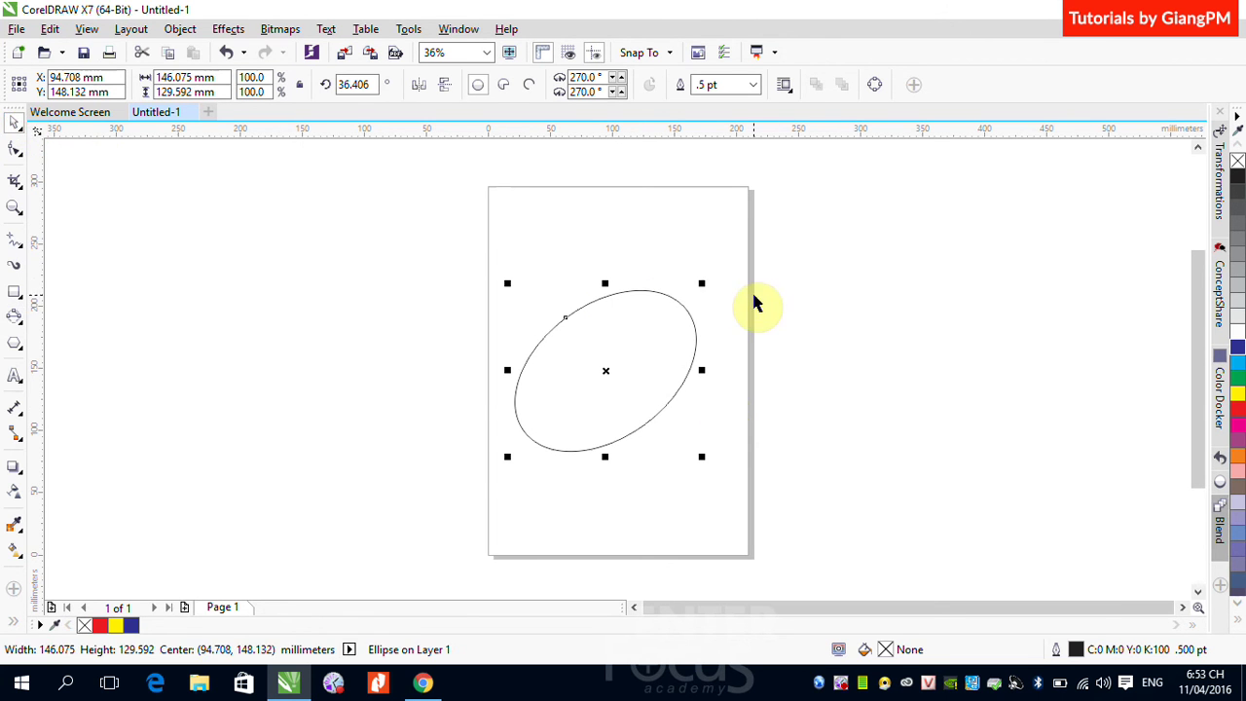
key(Delete)
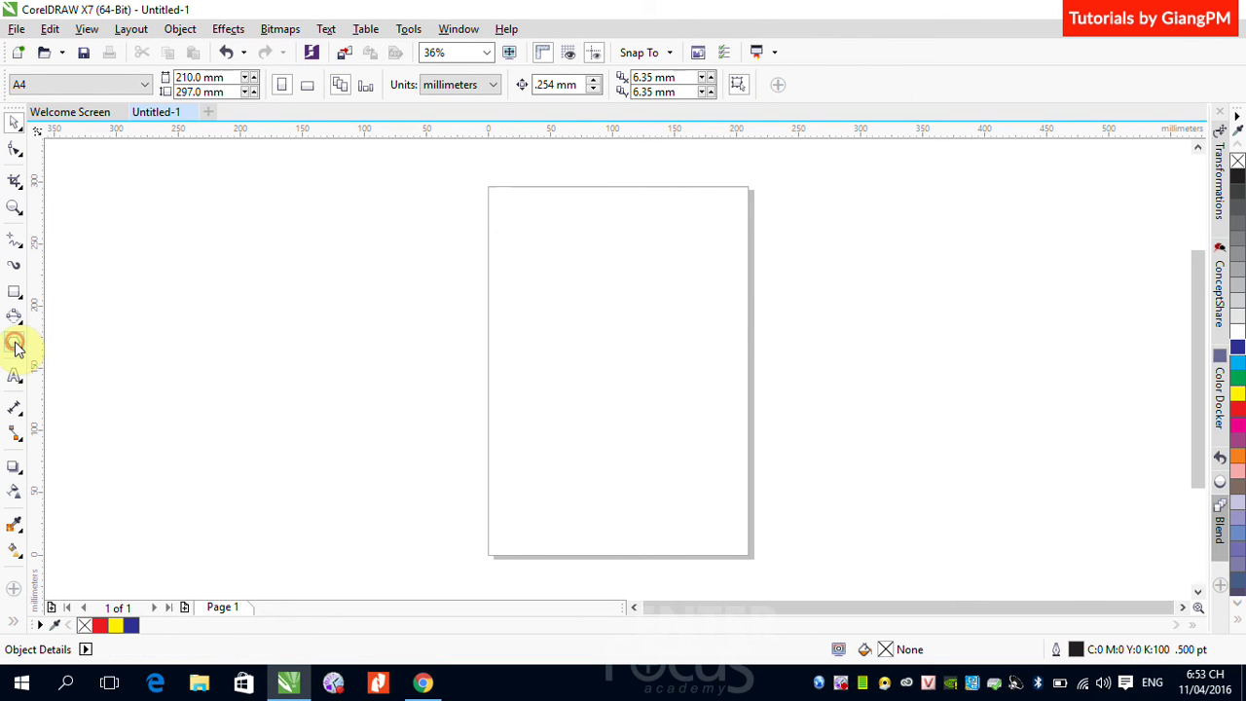
click(17, 347)
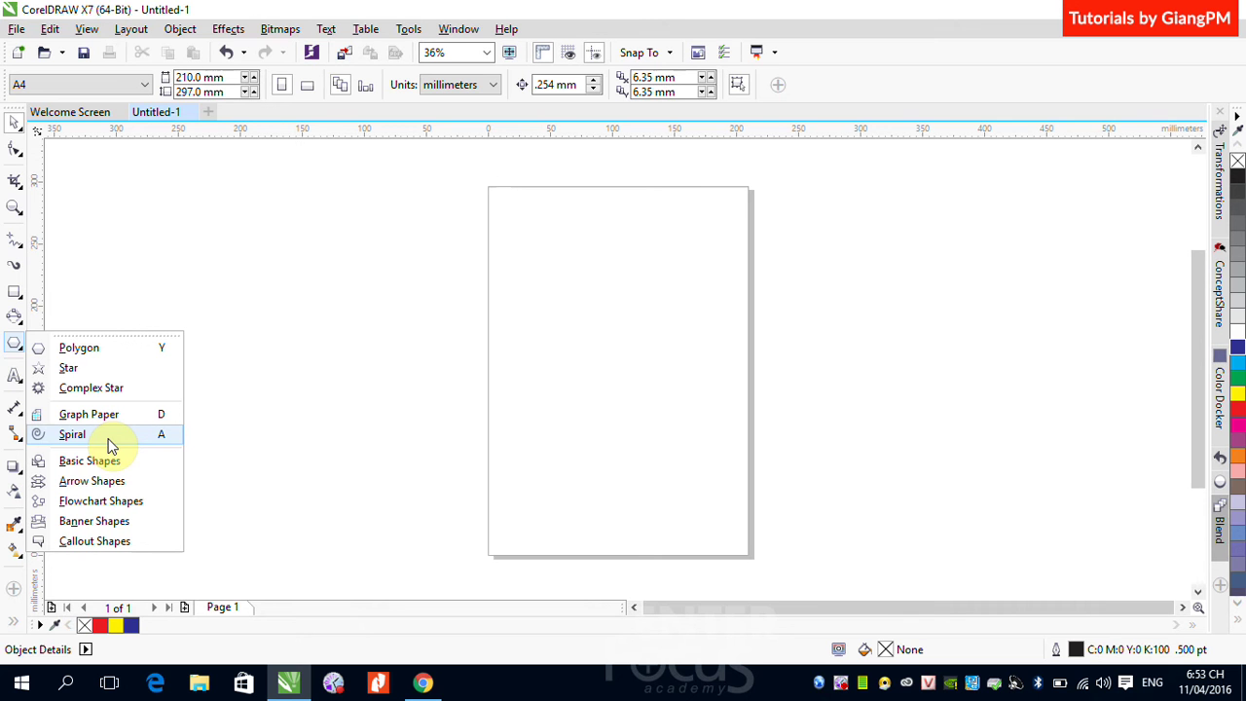
right_click(843, 685)
click(882, 457)
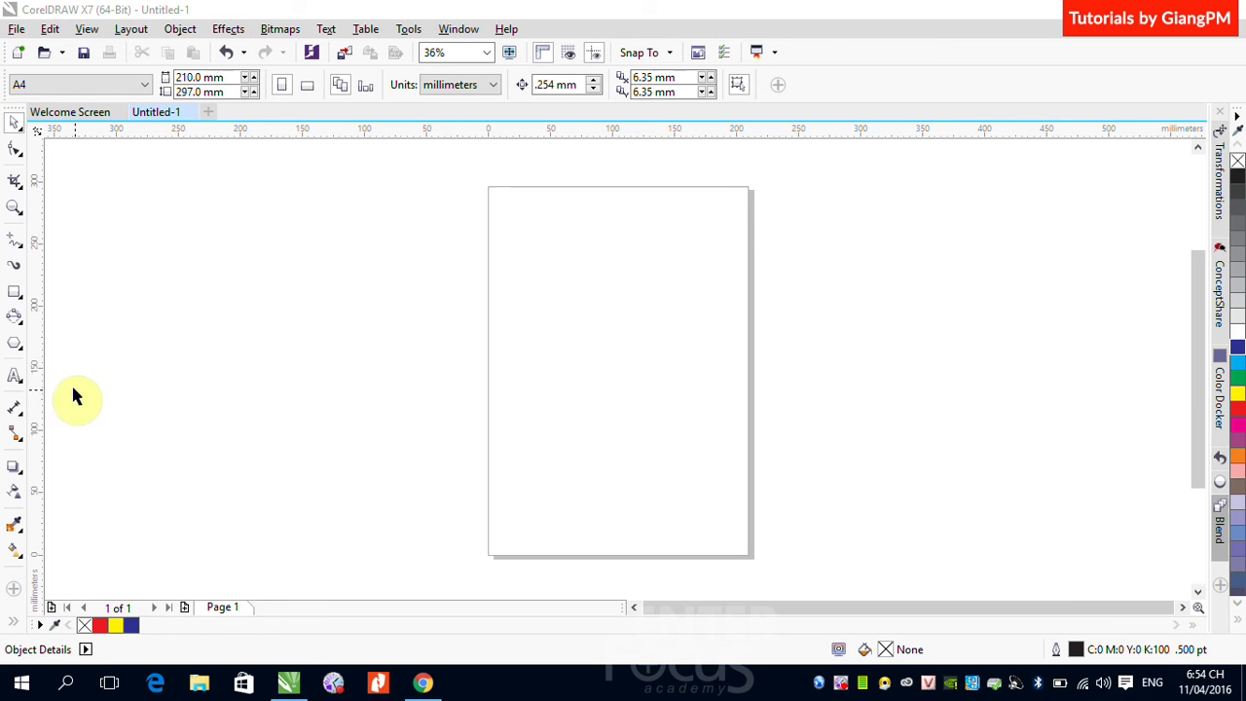
Step: Draw a three-sided polygon about 87 mm wide and 69 mm high on the page
click(12, 345)
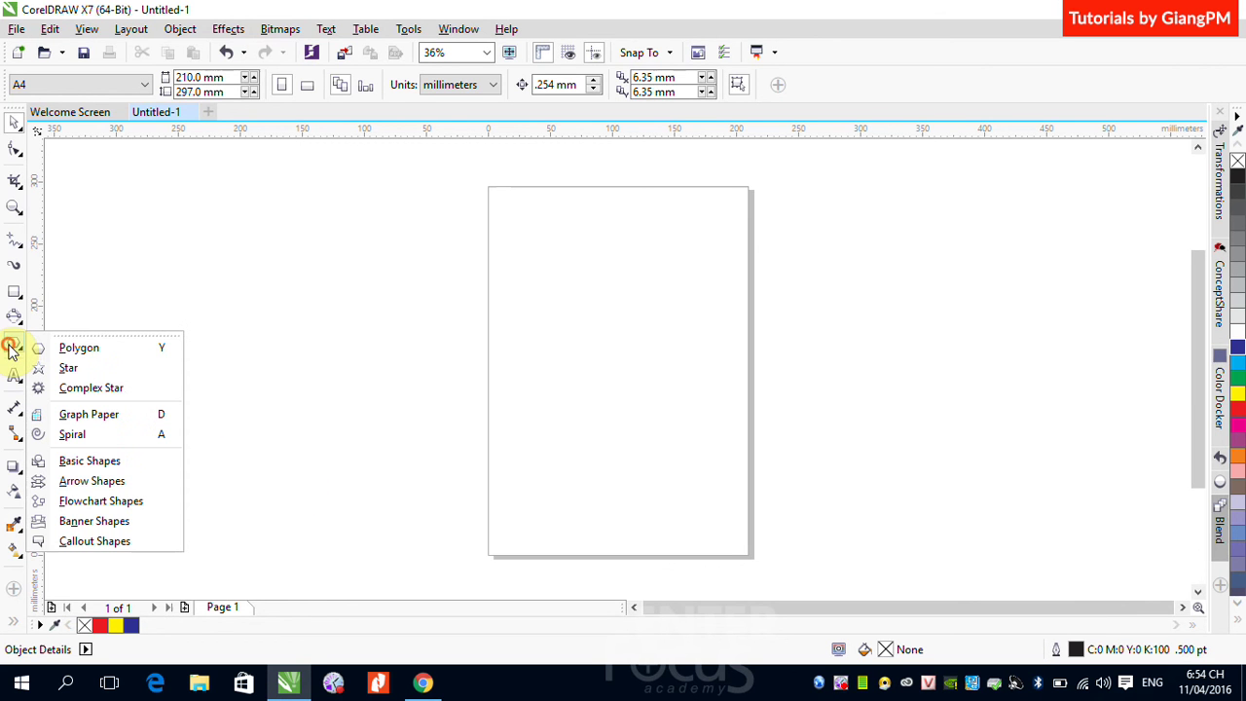
click(78, 350)
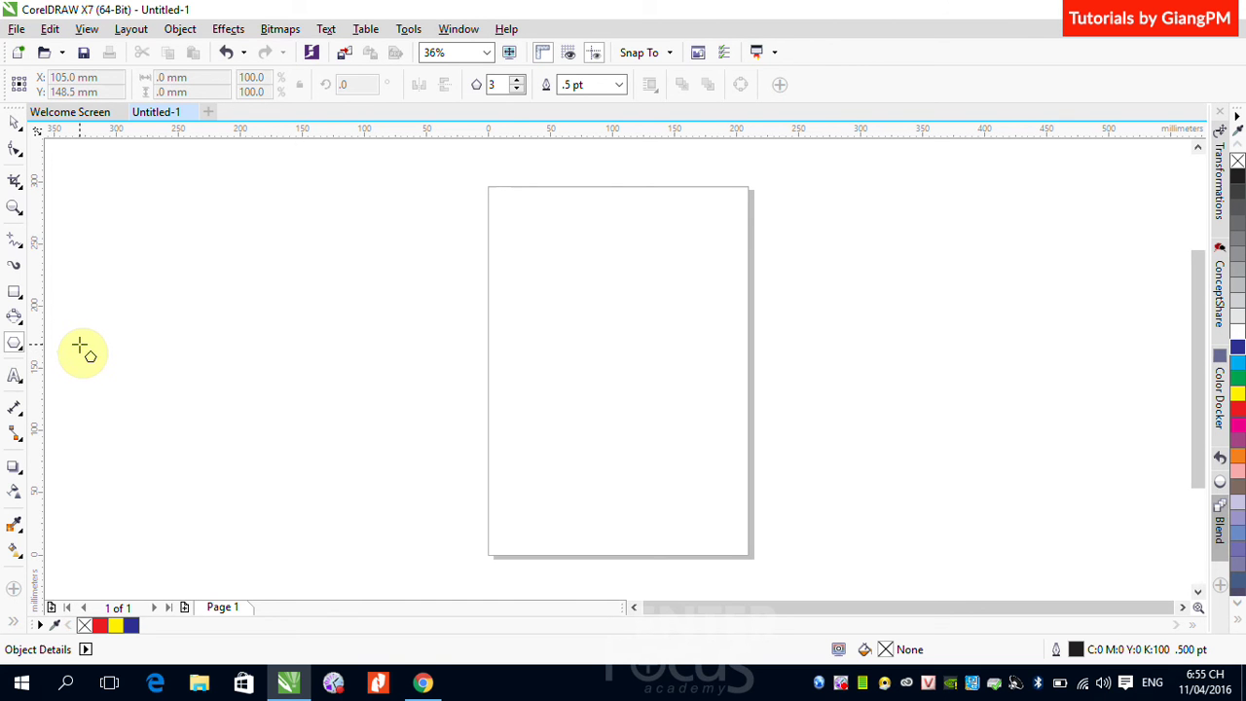
click(14, 348)
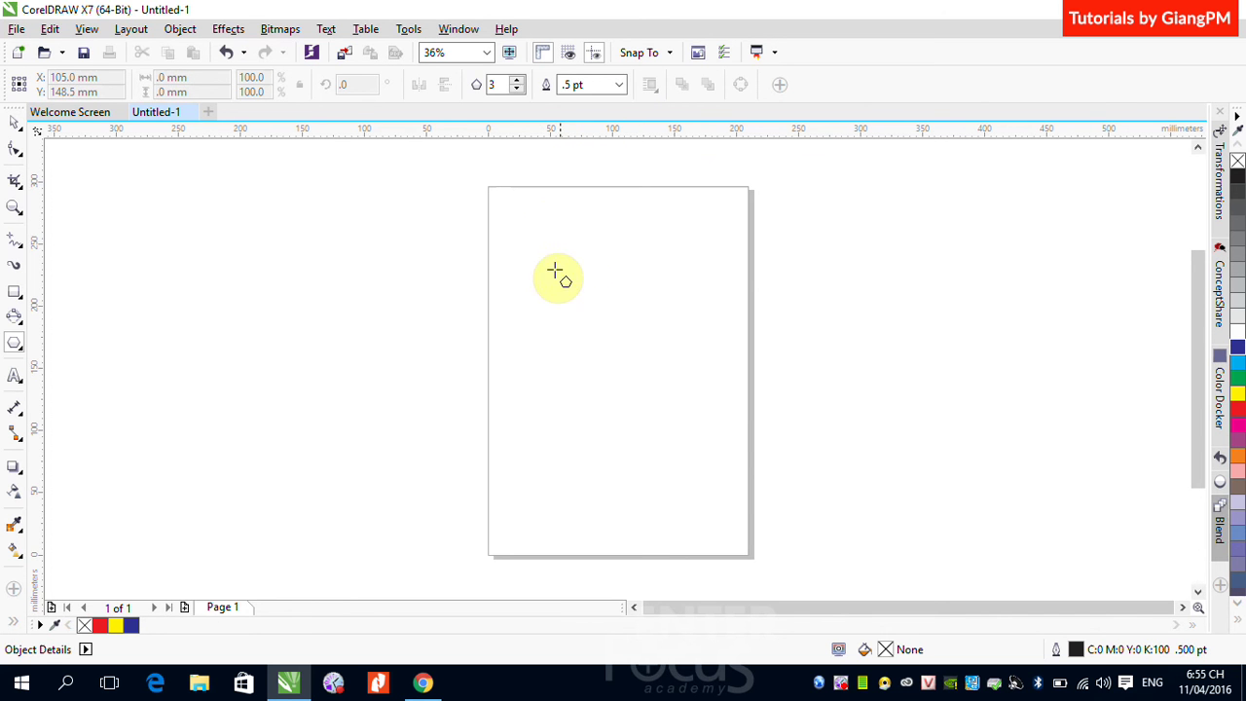
drag(551, 294, 668, 414)
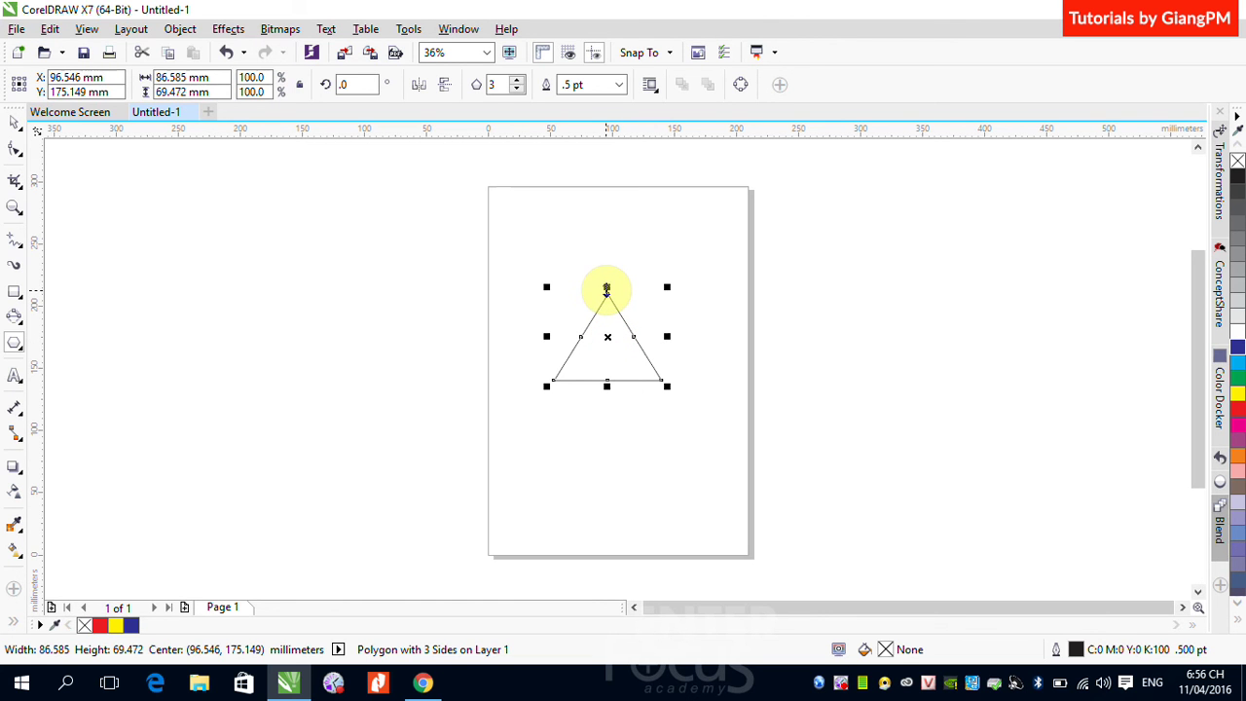
Step: Increase the polygon's number of sides to 7, and reduce it to 5
click(517, 81)
click(517, 81)
click(517, 81)
click(517, 81)
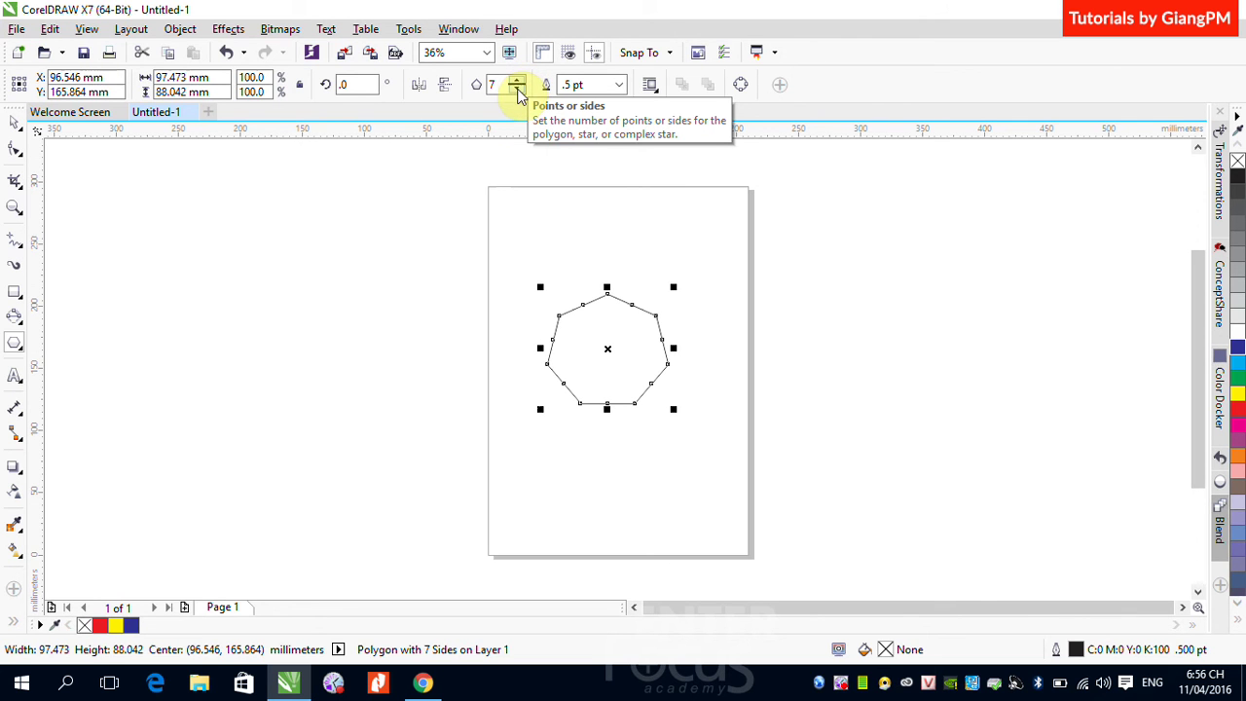
click(518, 90)
click(518, 90)
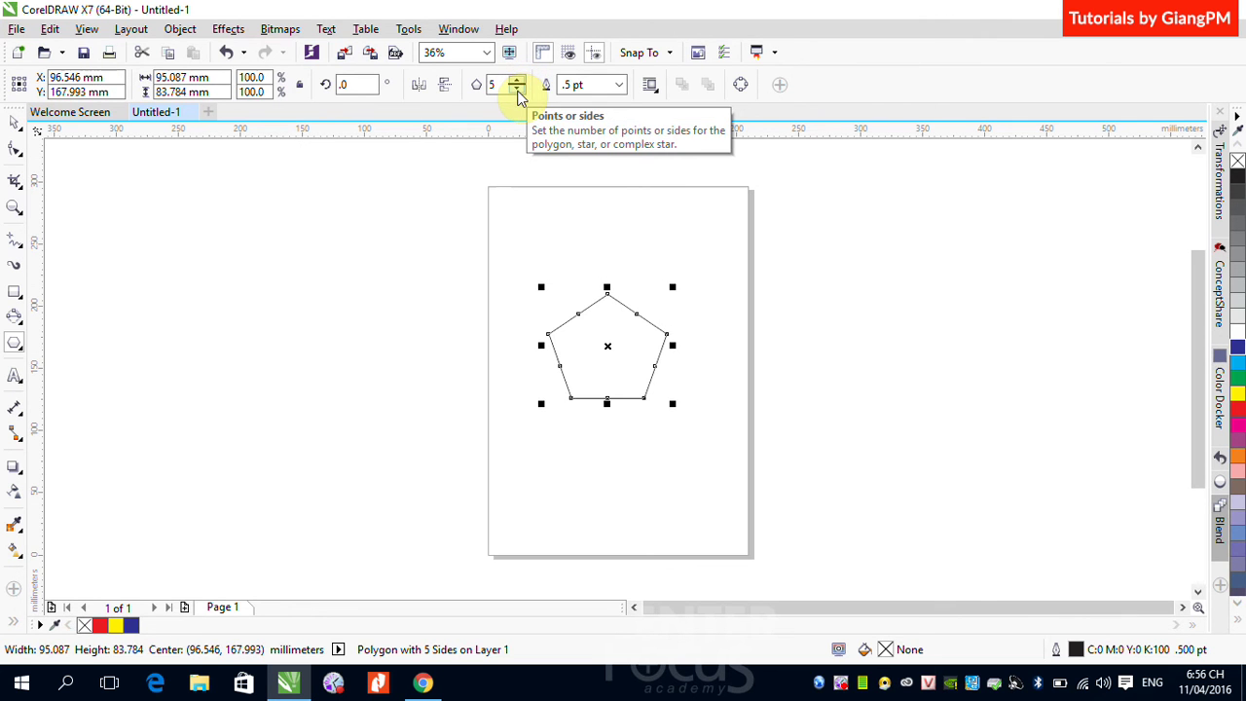
Step: Draw a proportionally constrained triangle about 99 mm wide and 86 mm high beside the page, left of the pentagon
mouse_move(311, 295)
mouse_down()
mouse_move(453, 412)
mouse_move(356, 458)
mouse_move(494, 471)
mouse_move(364, 459)
mouse_move(420, 429)
mouse_move(474, 374)
mouse_move(409, 429)
mouse_move(445, 381)
mouse_move(393, 437)
mouse_move(283, 367)
mouse_move(471, 366)
mouse_move(387, 413)
mouse_move(461, 407)
mouse_move(390, 415)
mouse_move(473, 418)
mouse_move(443, 417)
mouse_up()
key(ctrl)
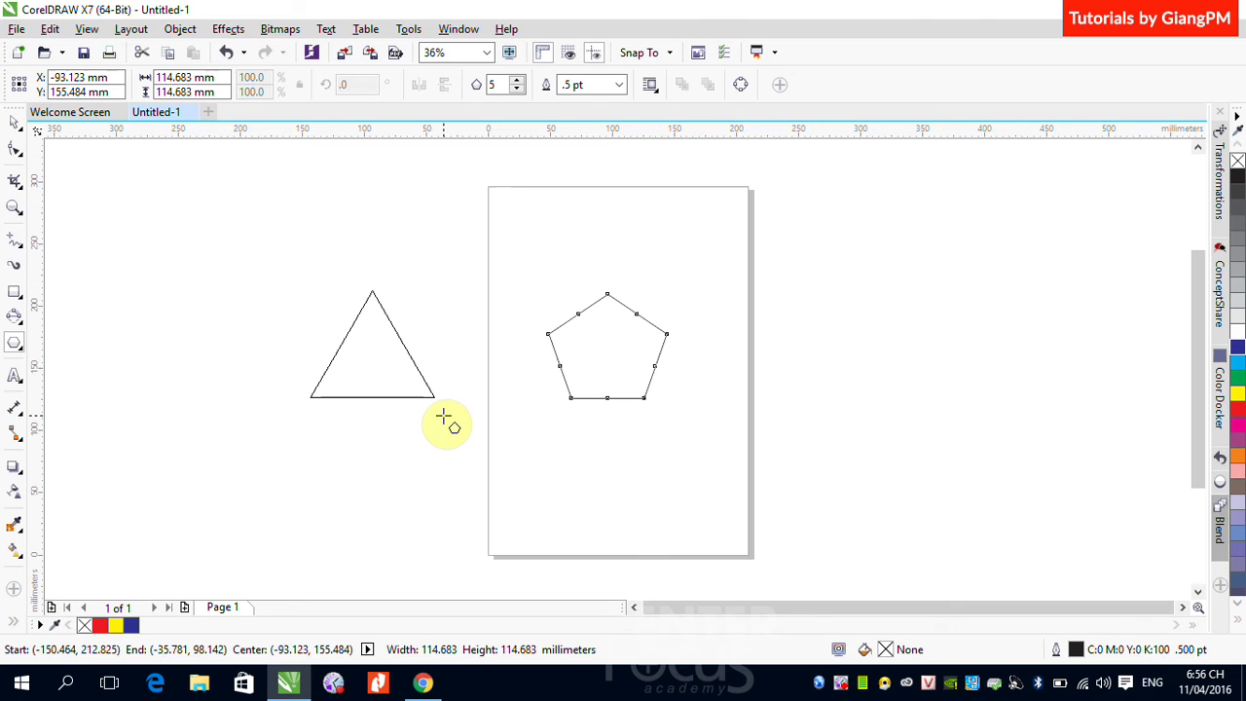
drag(443, 417, 440, 415)
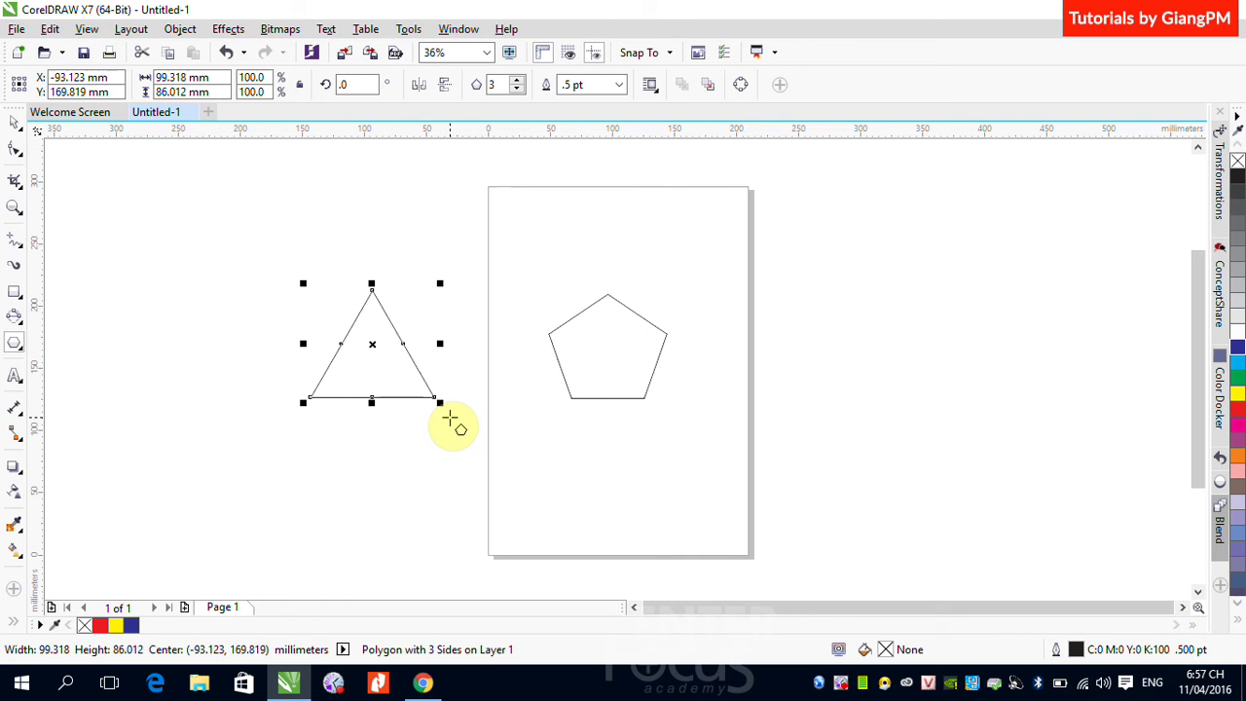
Step: Select the triangle and the pentagon together and delete them
click(14, 120)
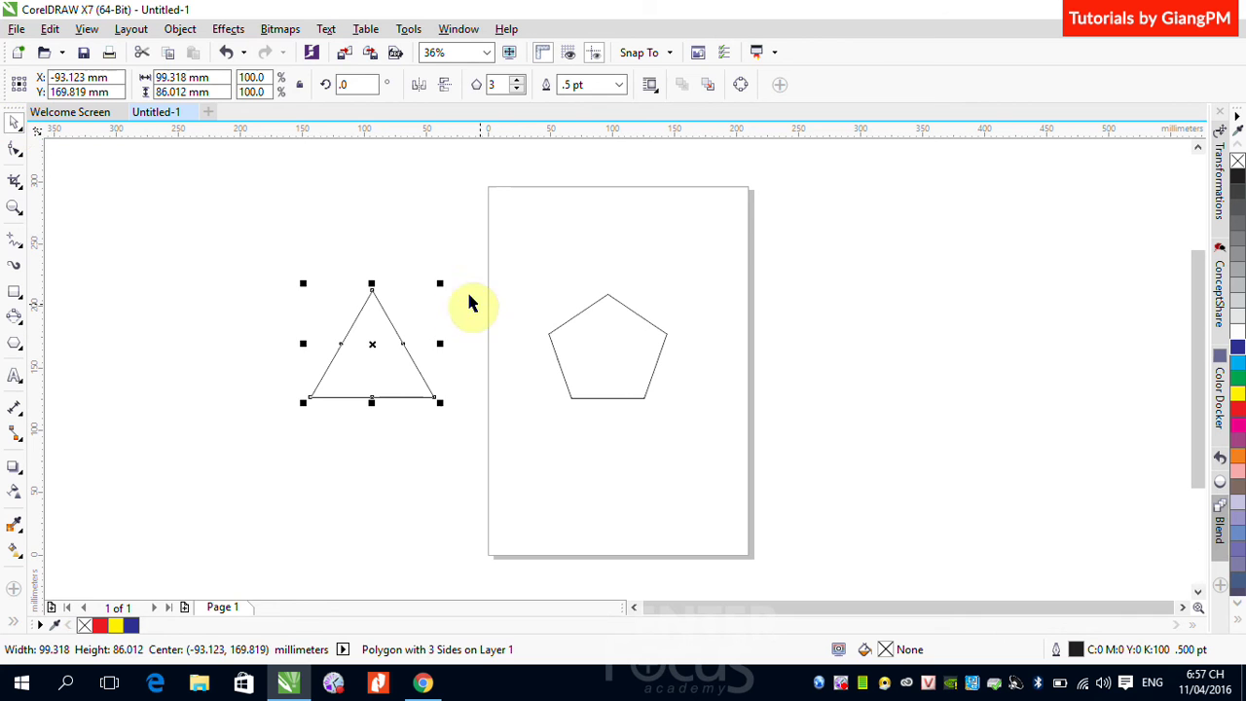
click(425, 262)
click(390, 314)
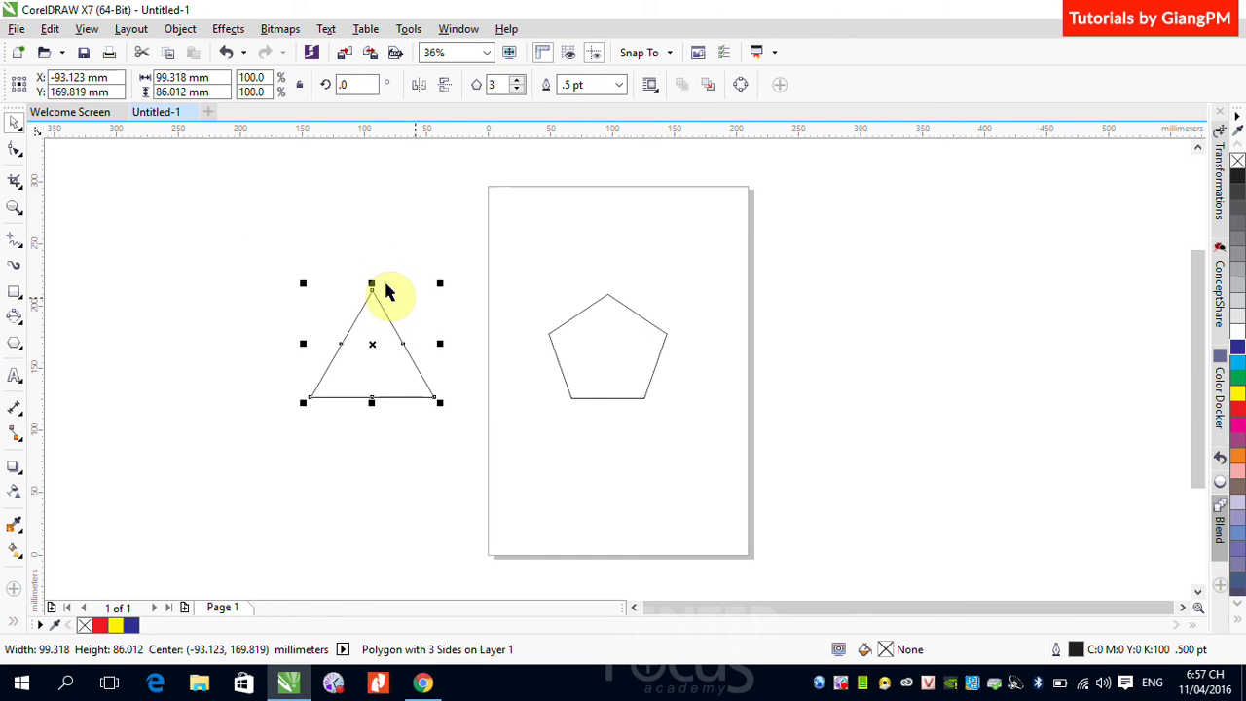
drag(245, 242, 843, 495)
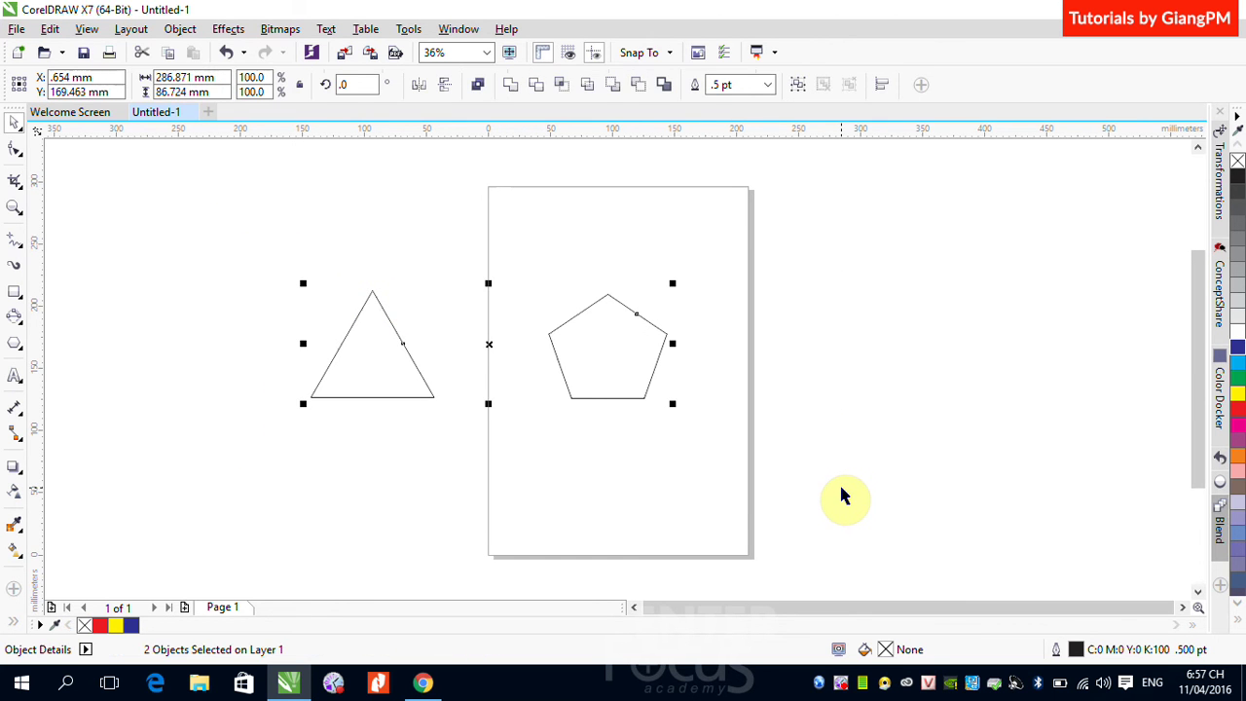
key(Delete)
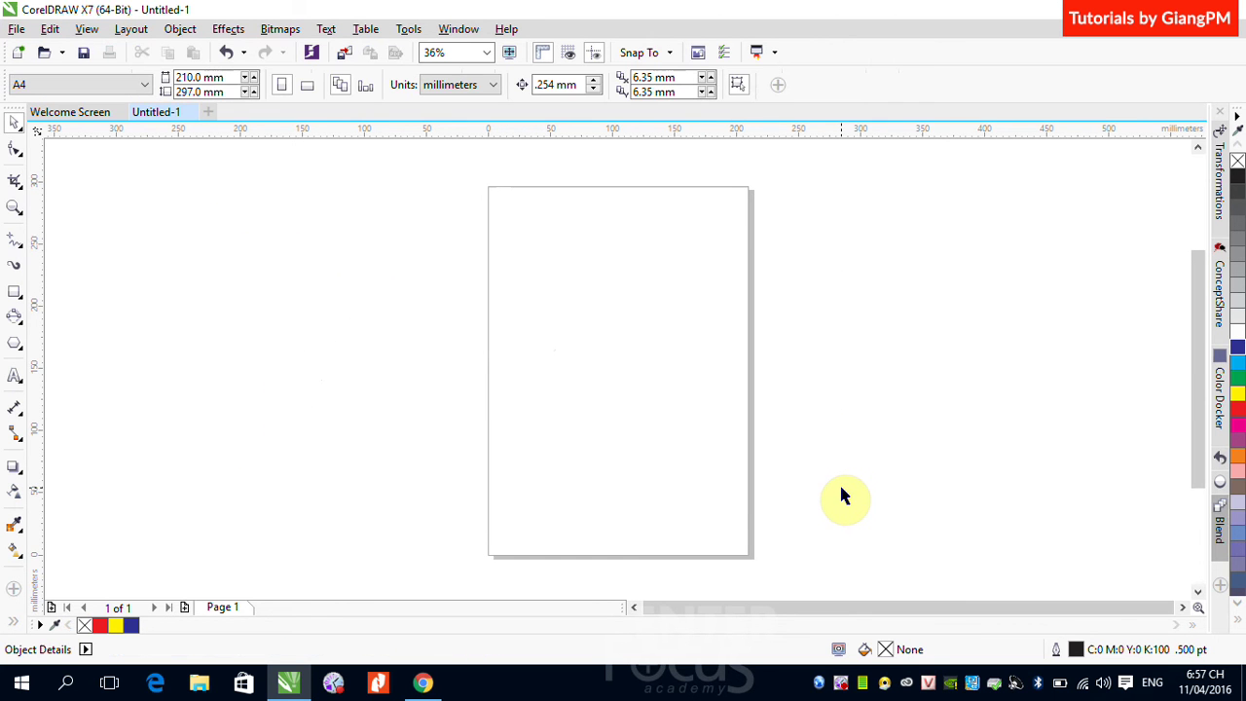
Step: Draw a five-pointed star about 110 mm wide and 105 mm high on the page
click(14, 345)
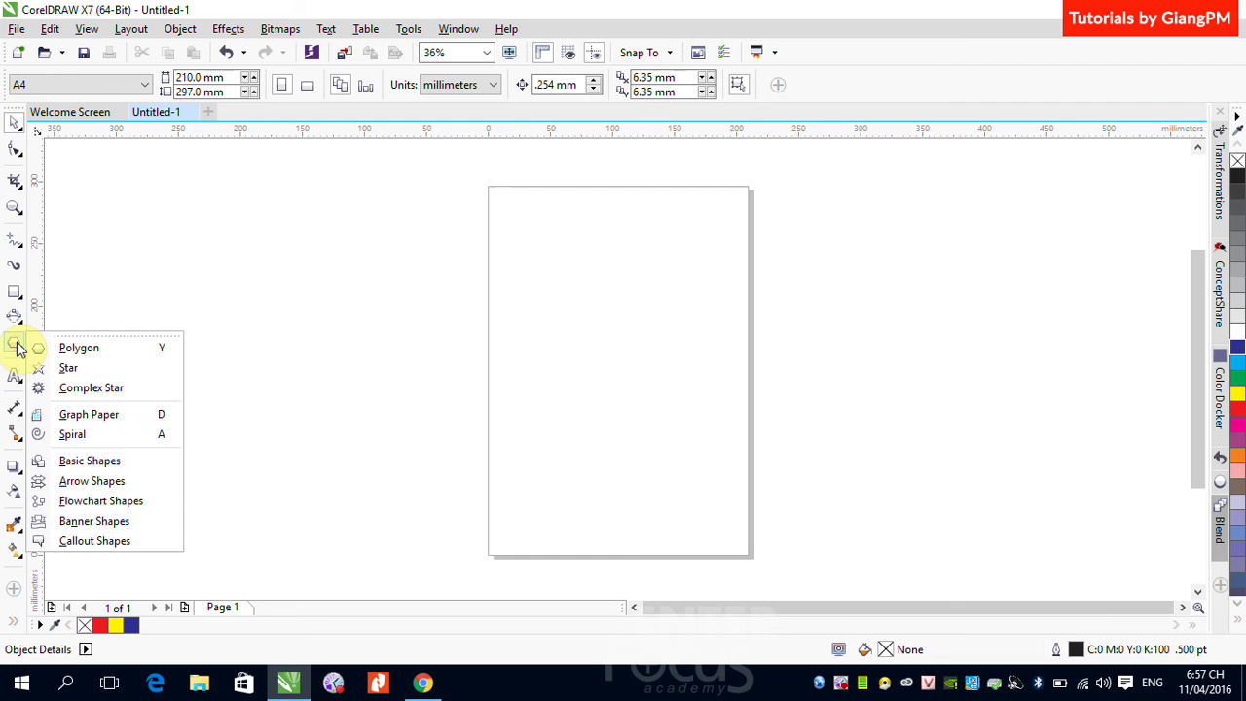
click(67, 368)
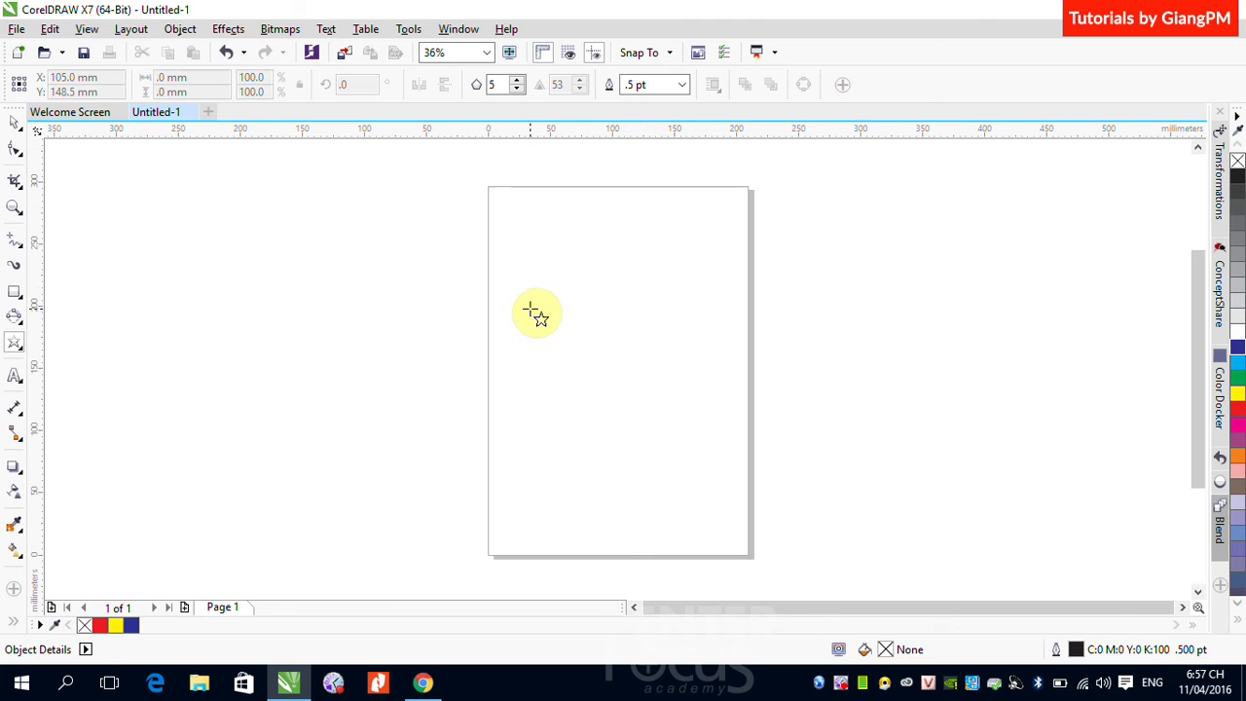
mouse_move(529, 309)
mouse_down()
mouse_move(649, 376)
mouse_move(672, 440)
mouse_up()
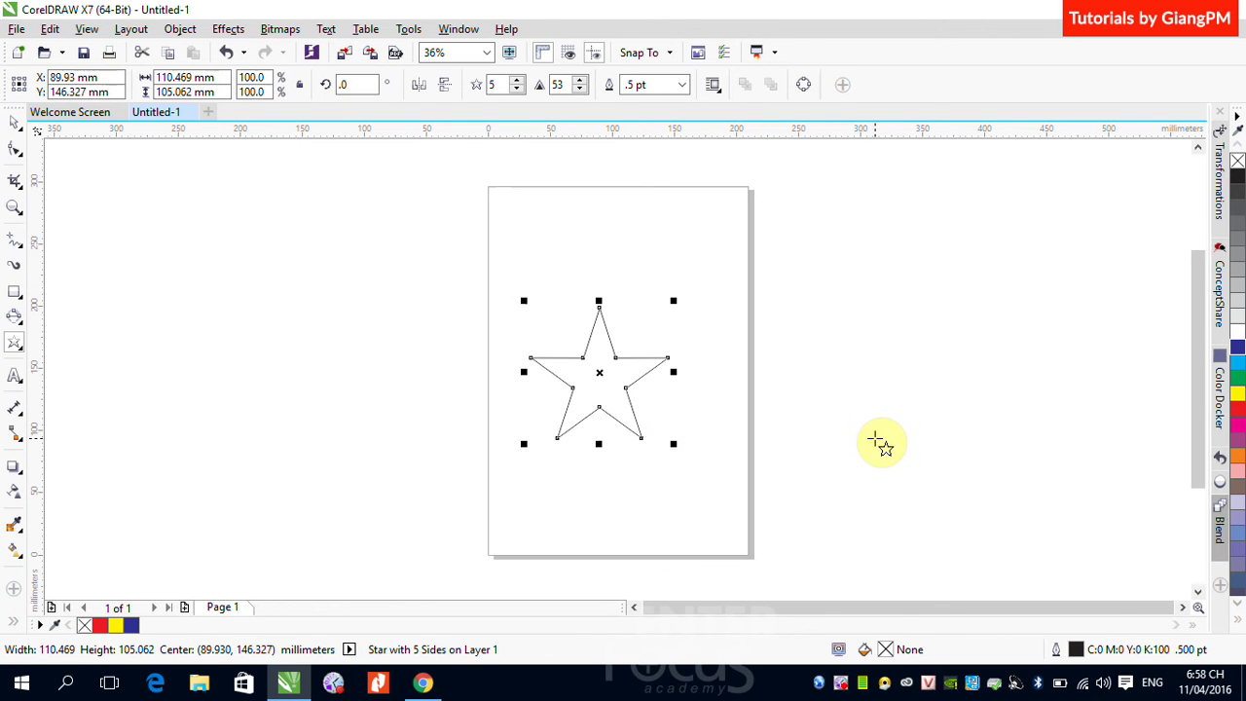
Step: Increase the star's number of points to 9, and reduce it to 5
click(517, 81)
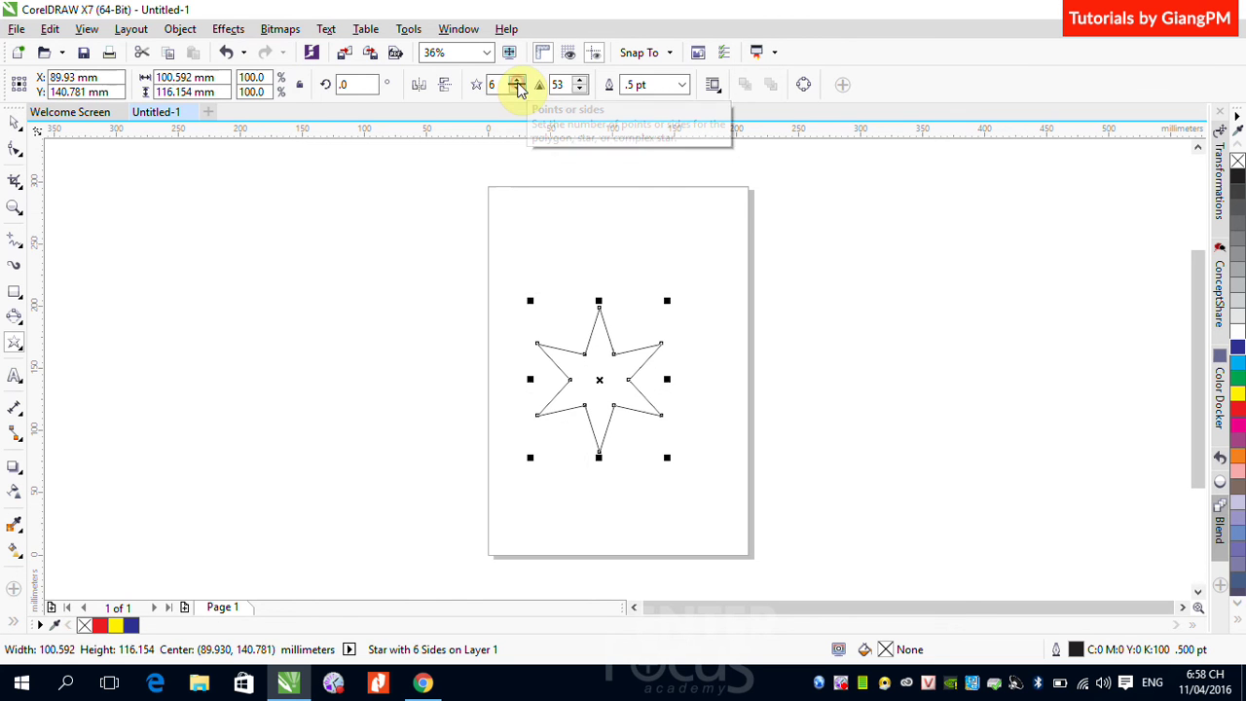
click(517, 80)
click(517, 81)
click(517, 82)
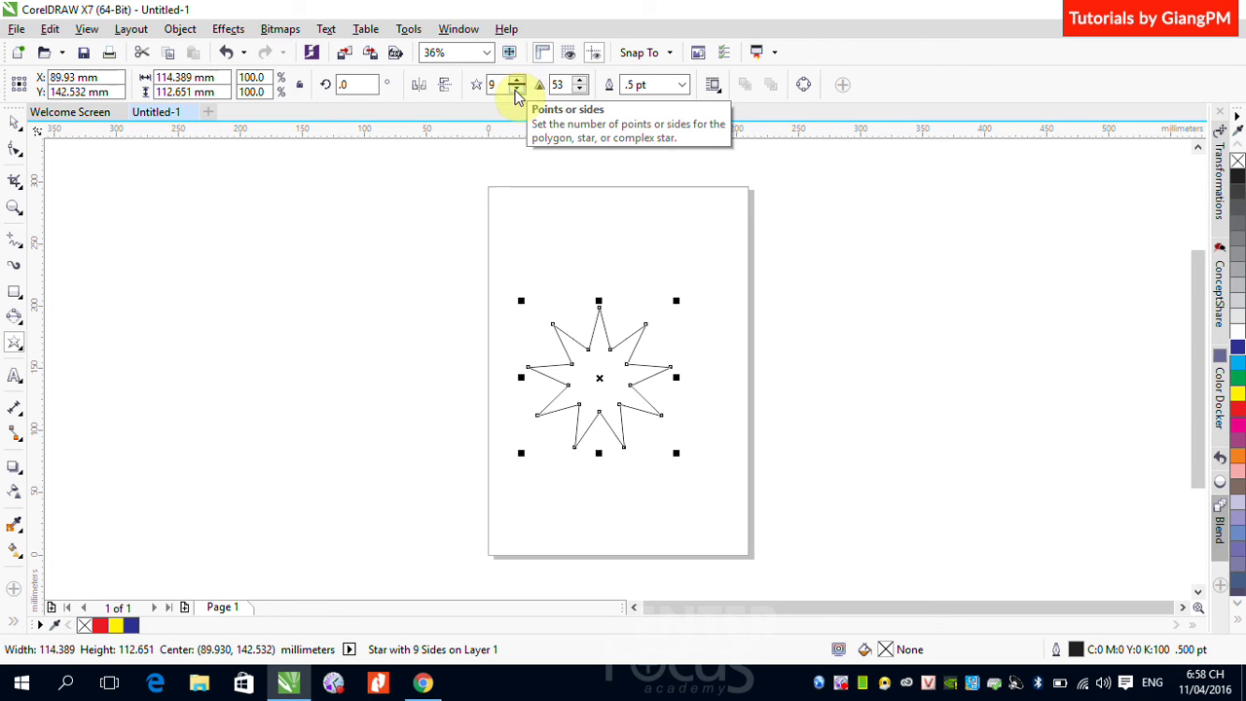
click(518, 89)
click(518, 88)
click(518, 89)
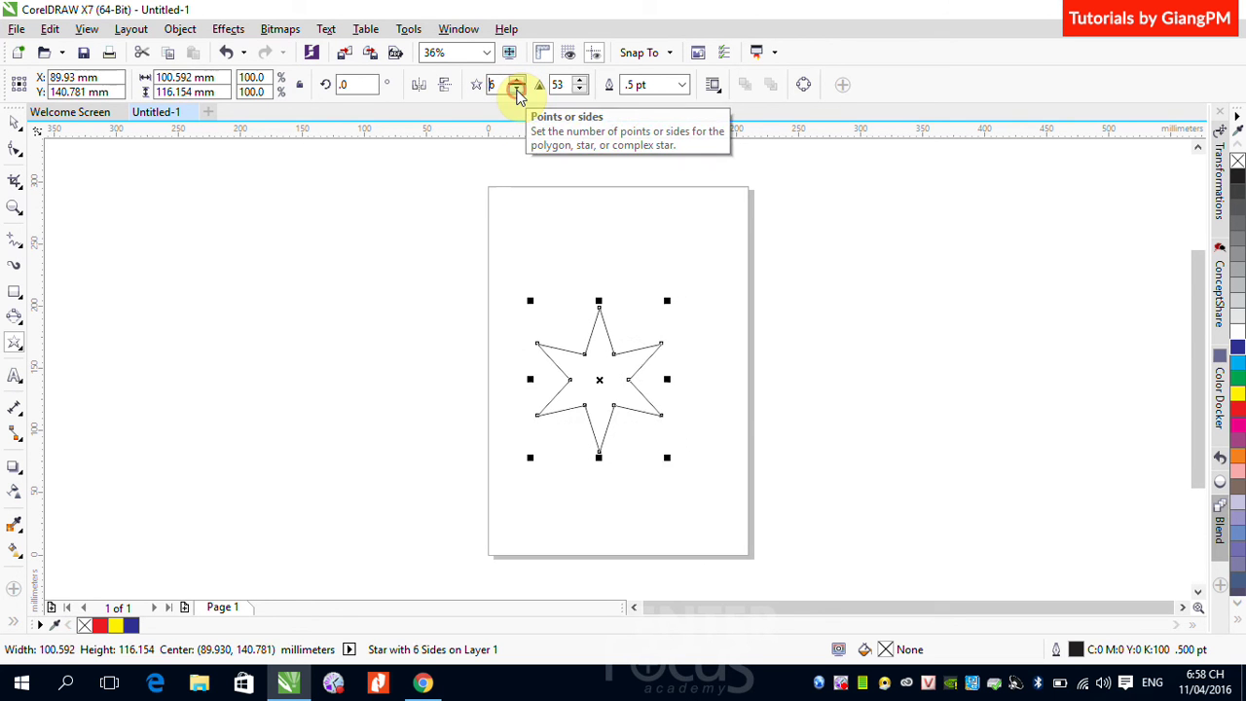
click(518, 89)
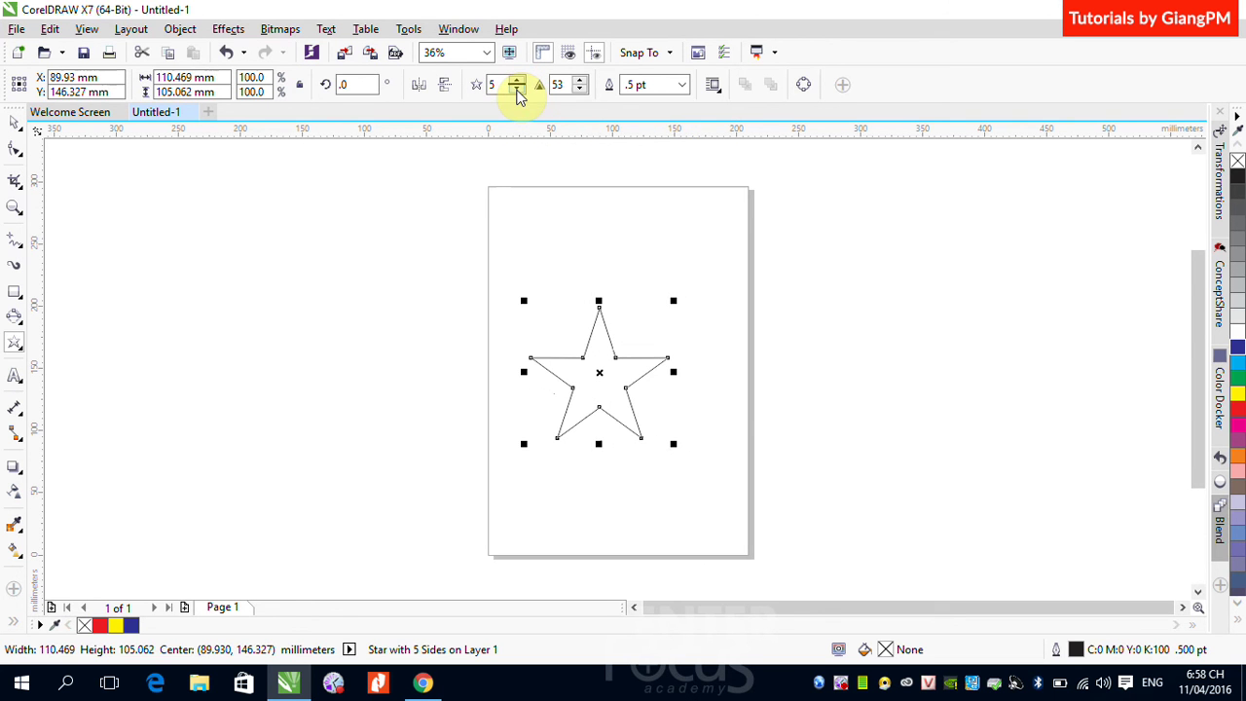
Step: Increase the five-pointed star's sharpness to 68
click(582, 82)
click(581, 82)
click(581, 82)
click(581, 82)
click(581, 82)
click(581, 81)
click(582, 82)
click(581, 82)
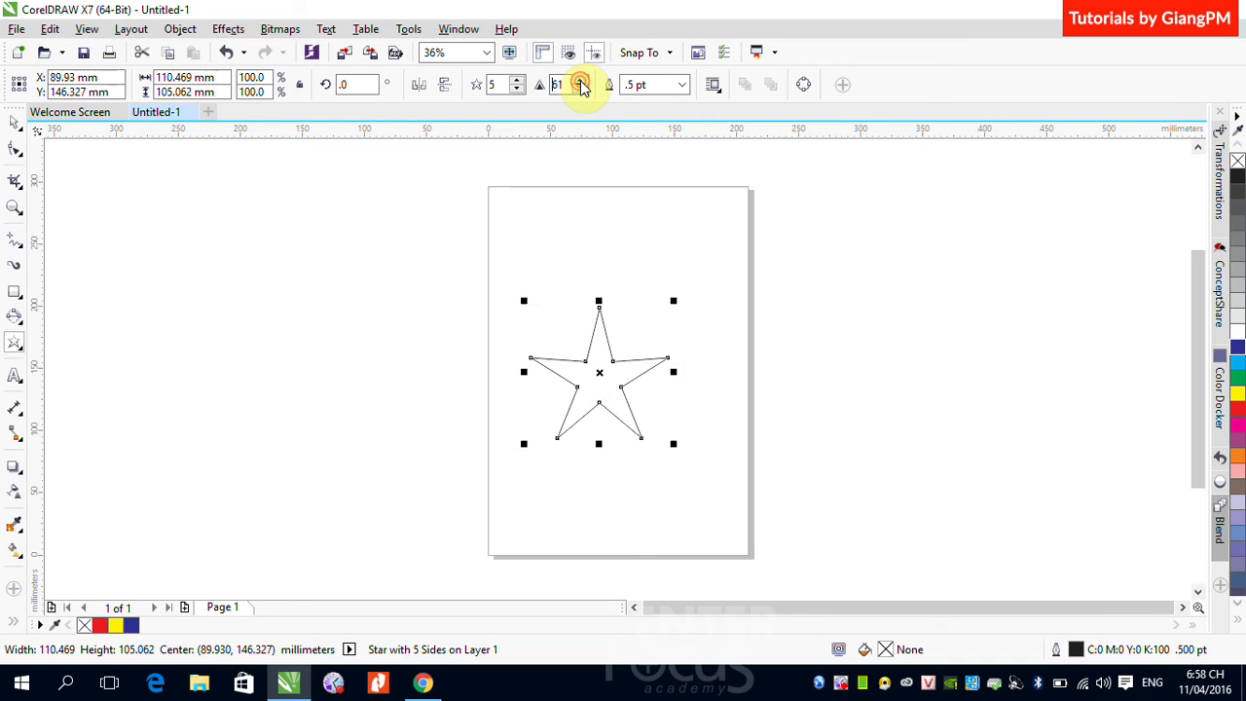
click(581, 81)
click(581, 81)
click(581, 81)
click(581, 82)
click(581, 81)
click(581, 81)
click(581, 82)
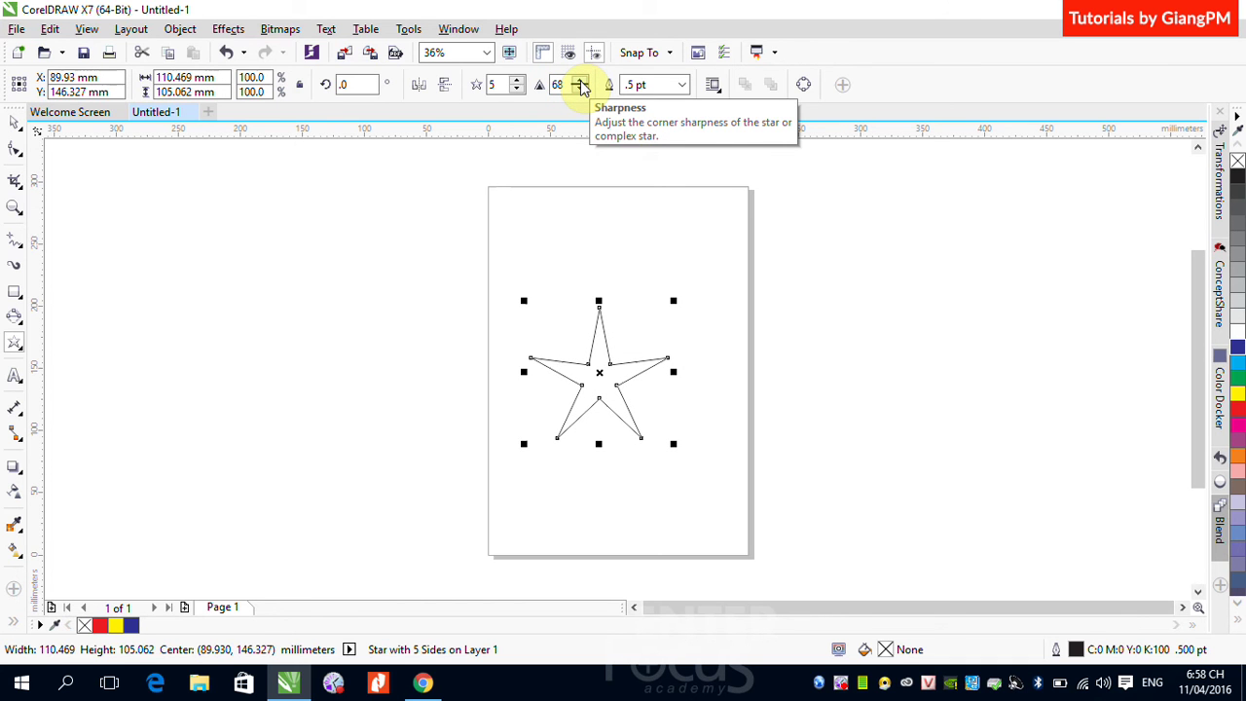
Step: Reduce the star's sharpness to 38 to make its arms broader
click(582, 91)
click(581, 91)
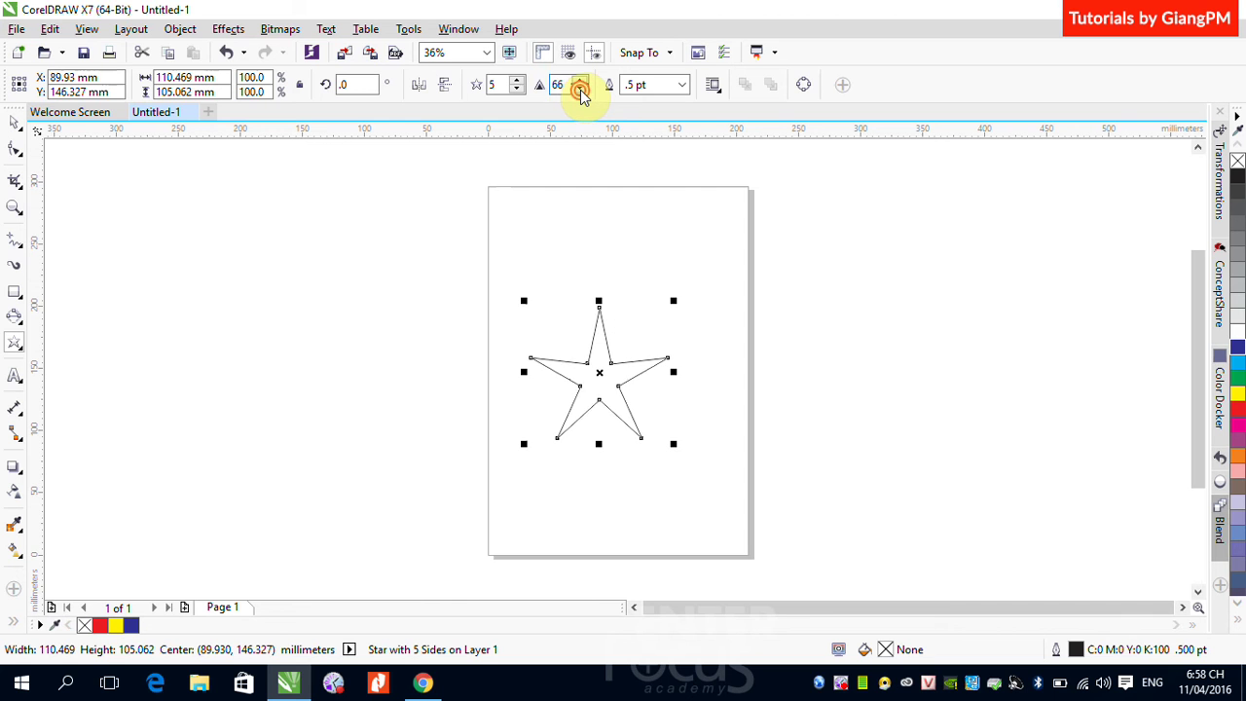
click(581, 90)
click(582, 90)
click(581, 91)
click(582, 90)
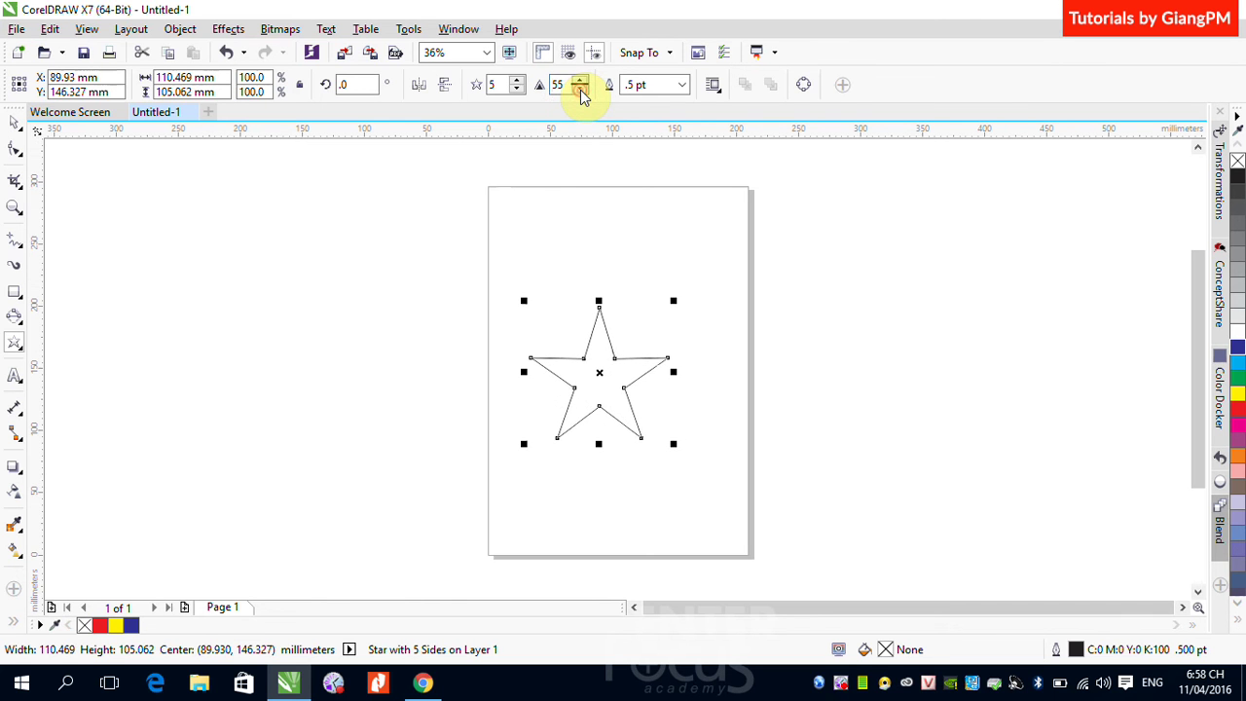
click(581, 91)
click(581, 91)
click(581, 90)
click(581, 91)
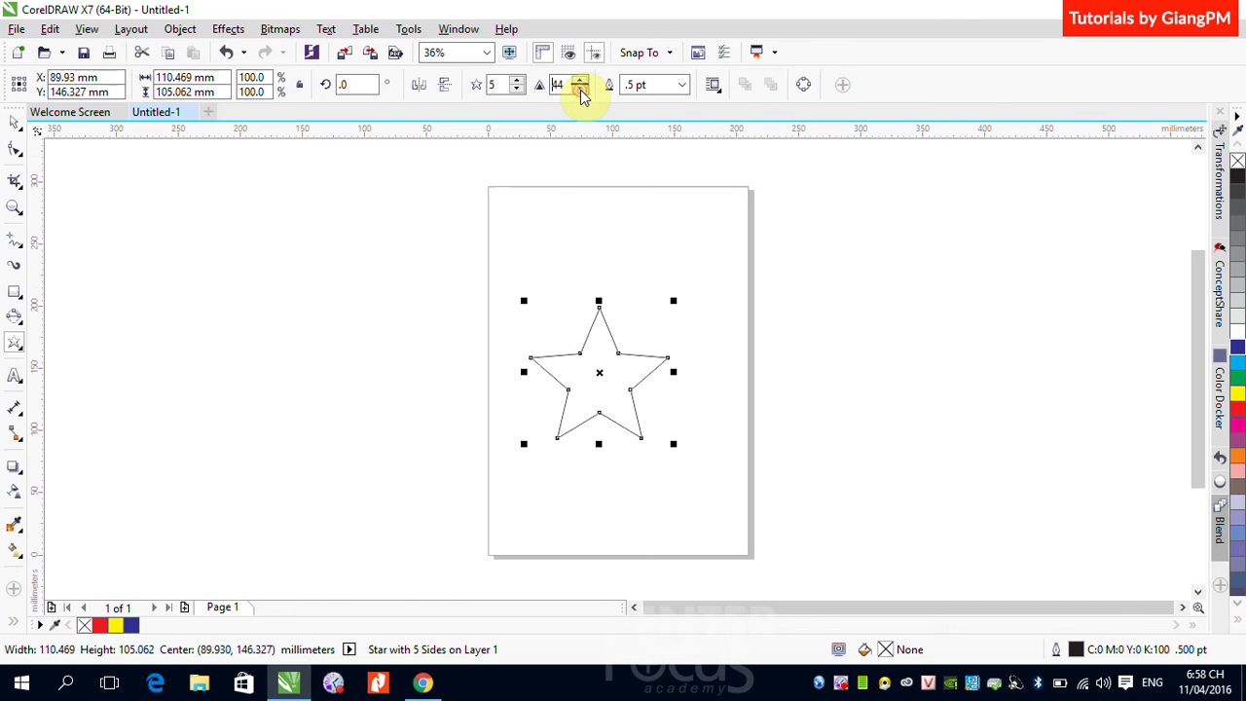
click(582, 91)
click(581, 90)
click(582, 91)
click(581, 91)
click(581, 91)
click(581, 90)
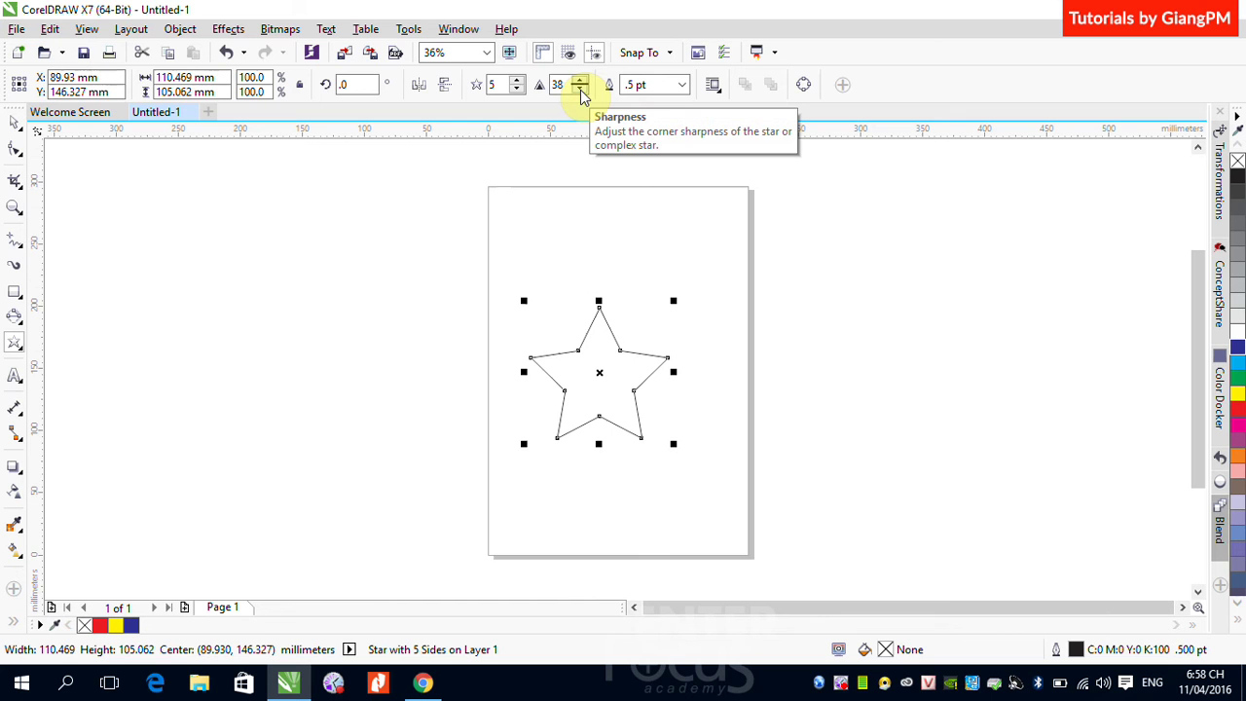
Step: Raise the star's sharpness to 54 to make its arms narrower
click(580, 81)
click(580, 81)
click(580, 81)
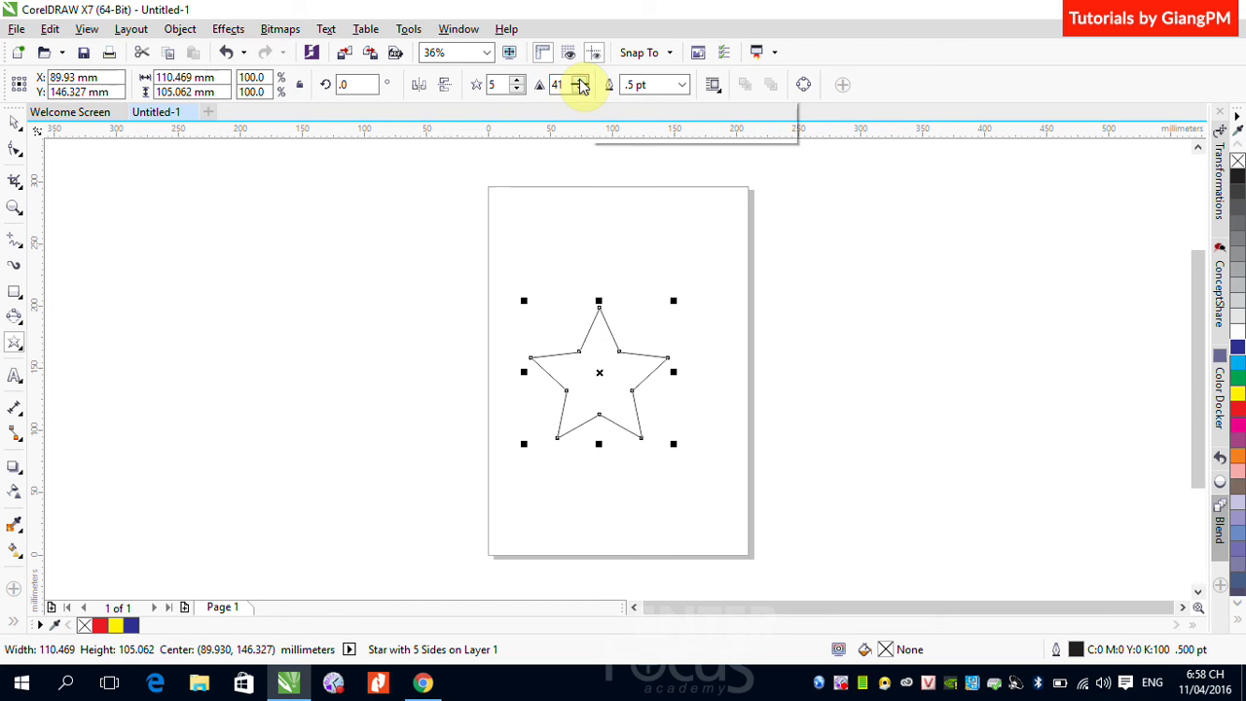
click(581, 80)
click(580, 81)
click(580, 81)
click(580, 81)
click(581, 81)
click(580, 81)
click(580, 81)
click(581, 81)
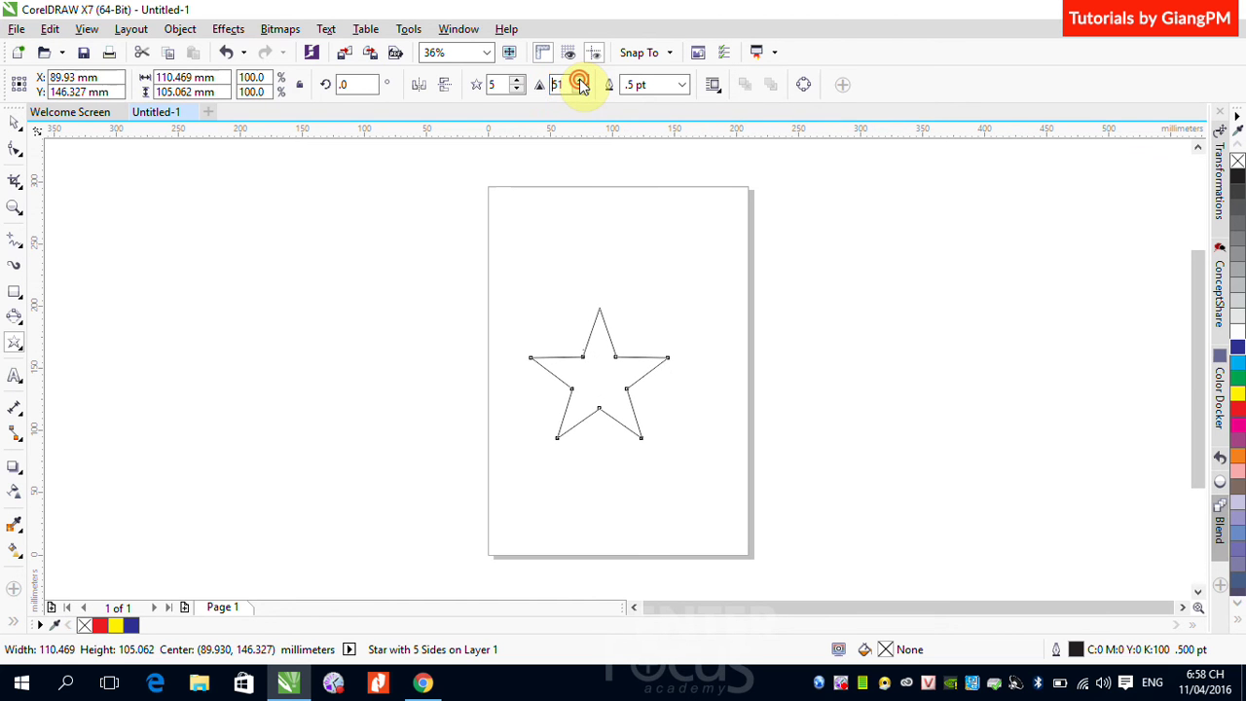
click(580, 81)
click(581, 81)
click(581, 81)
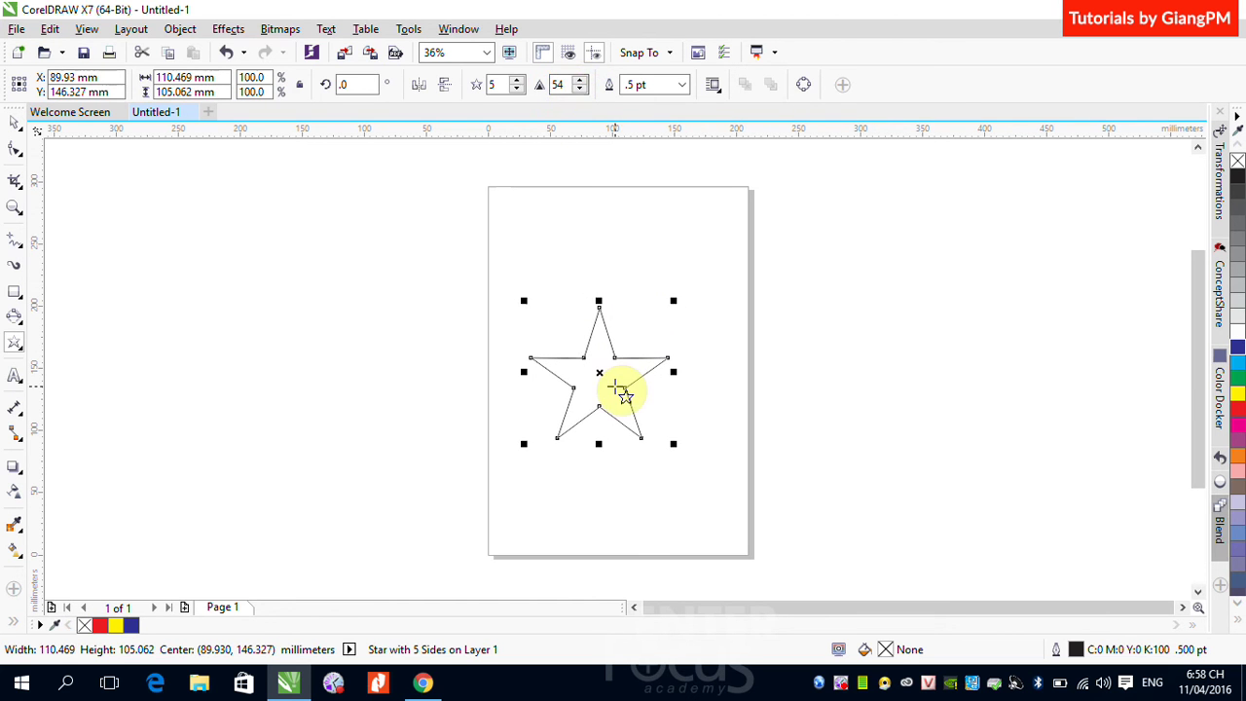
Step: Lower the sharpness of the five-pointed star to 41
click(581, 89)
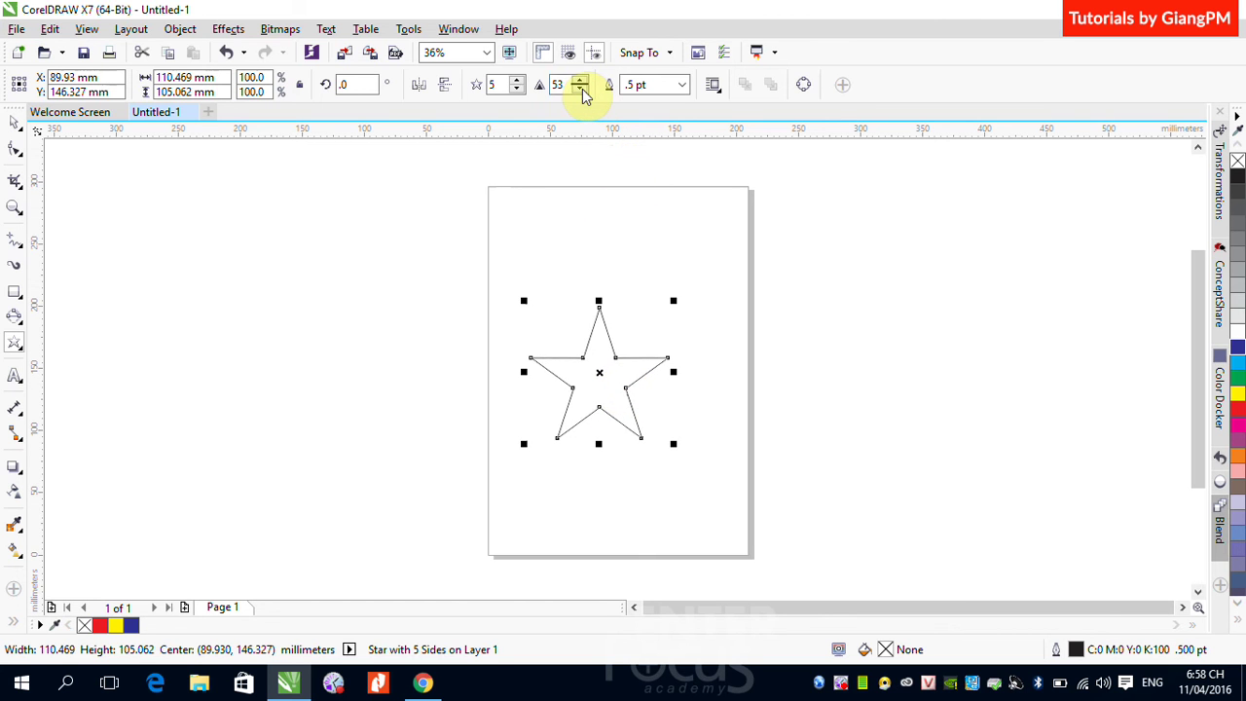
click(582, 90)
click(581, 89)
click(581, 89)
click(581, 90)
click(581, 90)
click(582, 90)
click(581, 89)
click(581, 90)
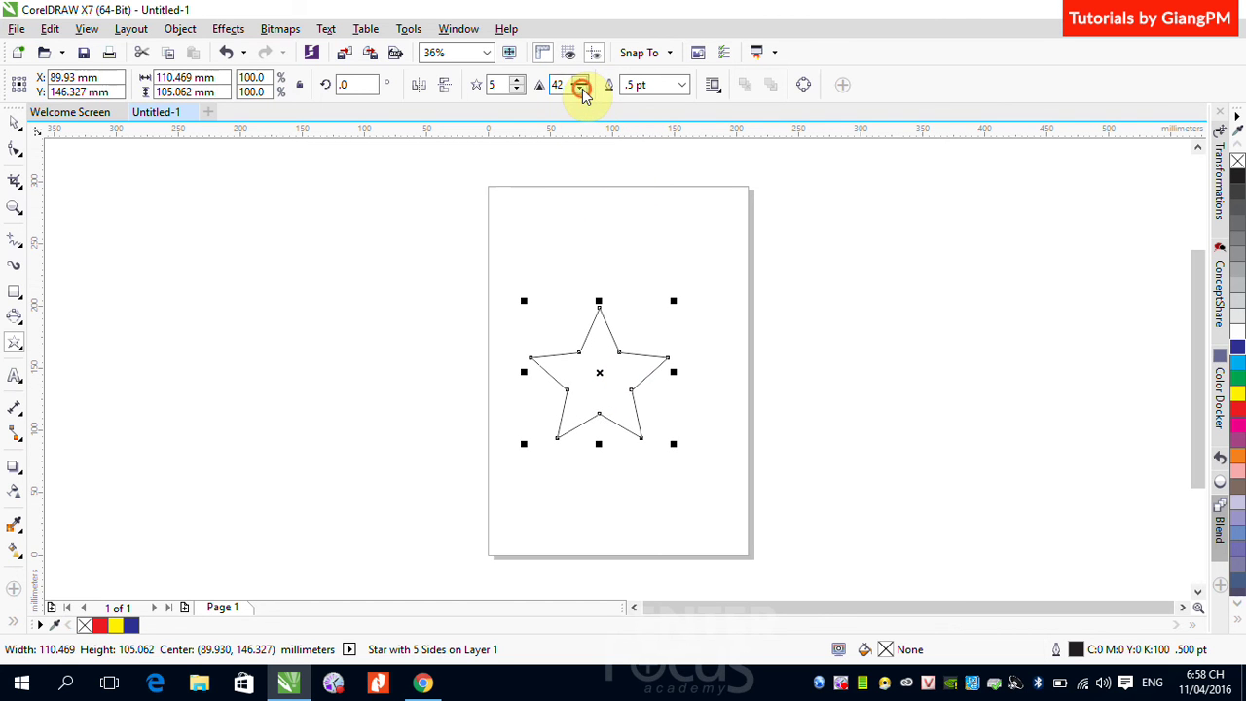
click(581, 90)
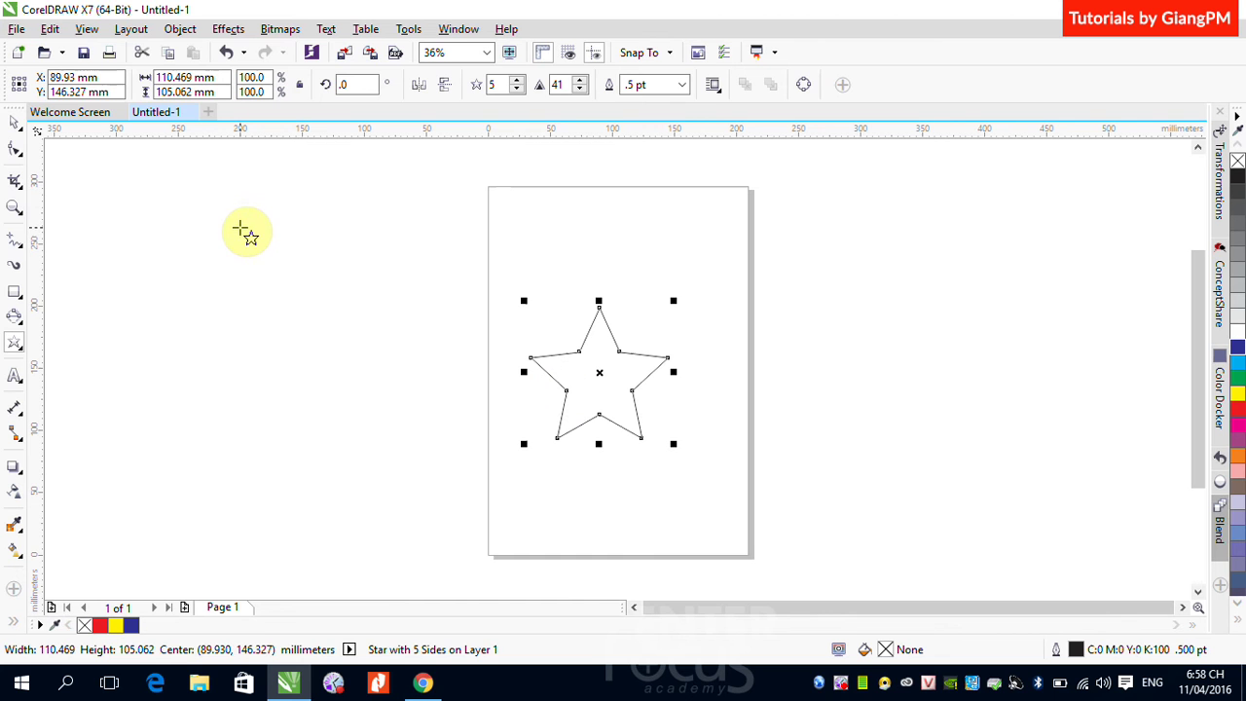
Step: Select the five-pointed star on the page and delete it
click(14, 123)
click(285, 249)
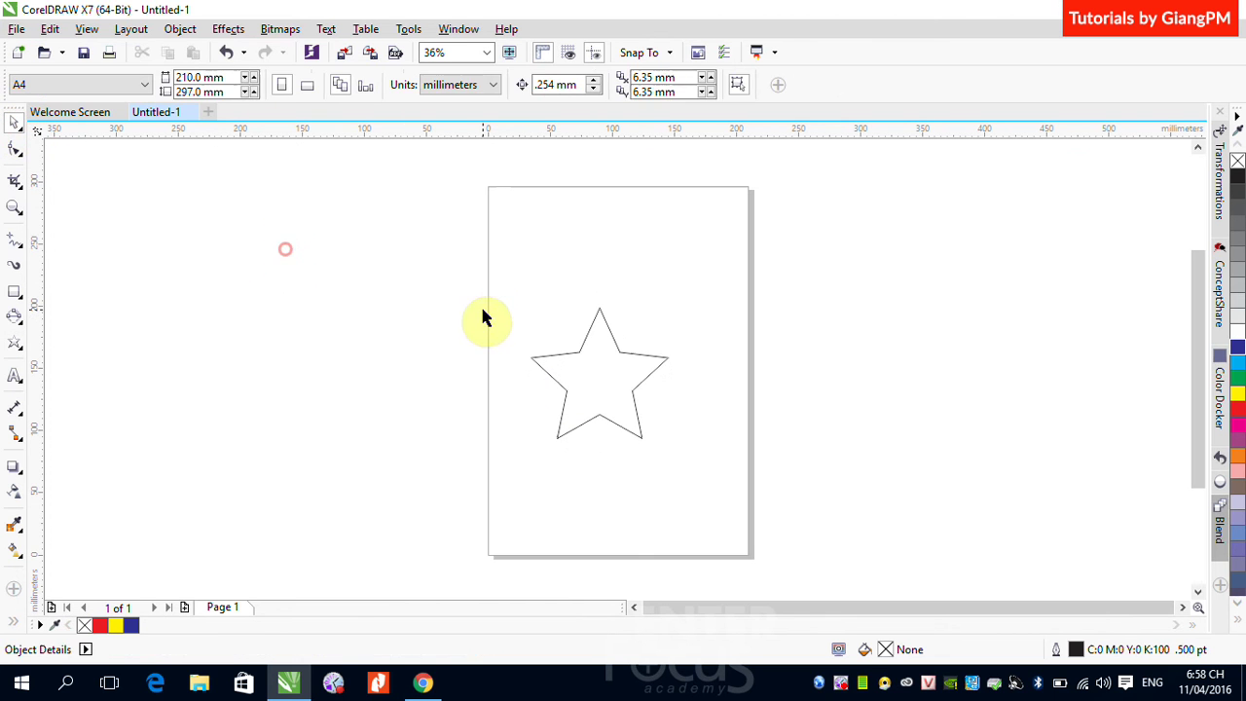
drag(475, 273, 804, 494)
key(Delete)
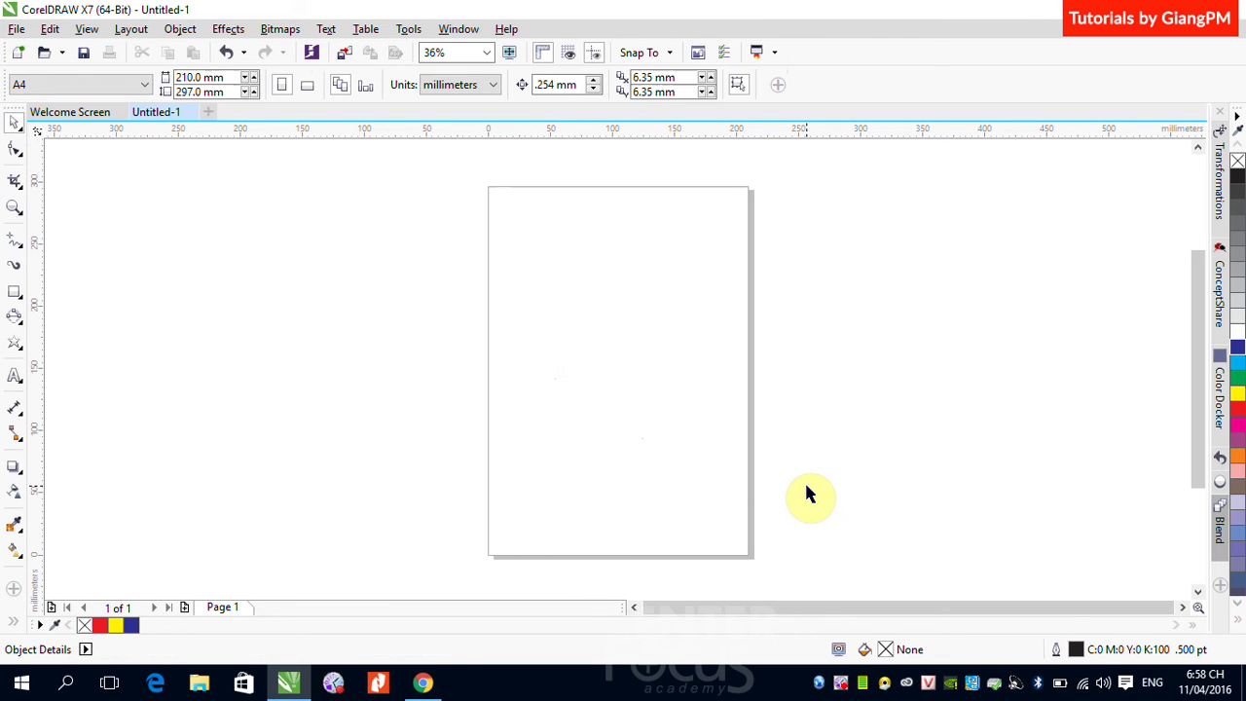
Step: Draw a five-pointed complex star about 92 mm wide and 87 mm high on the page
click(16, 346)
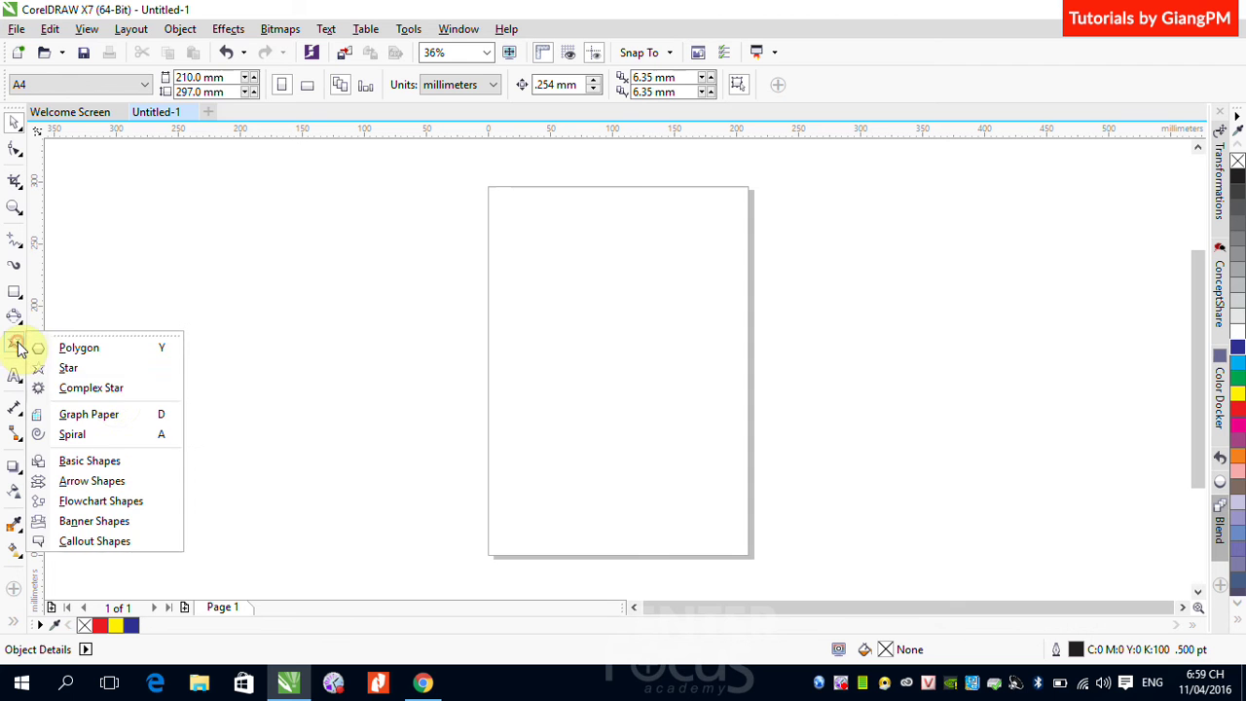
click(108, 393)
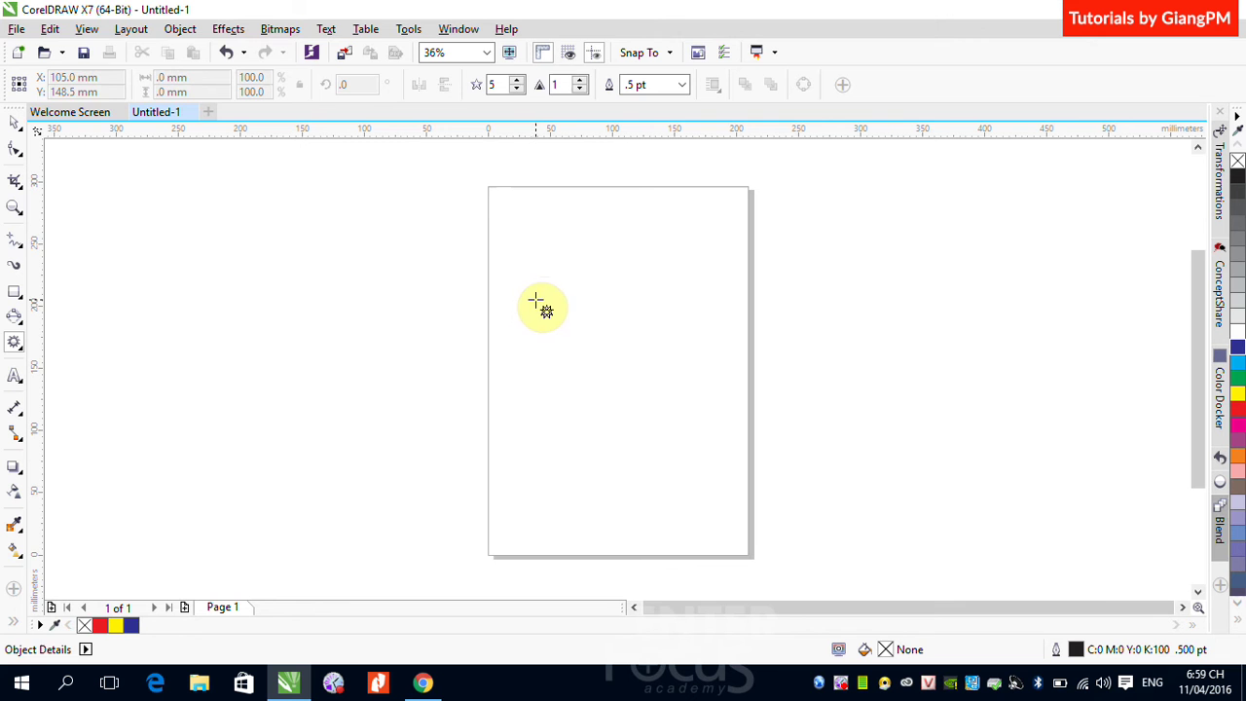
drag(538, 297, 652, 413)
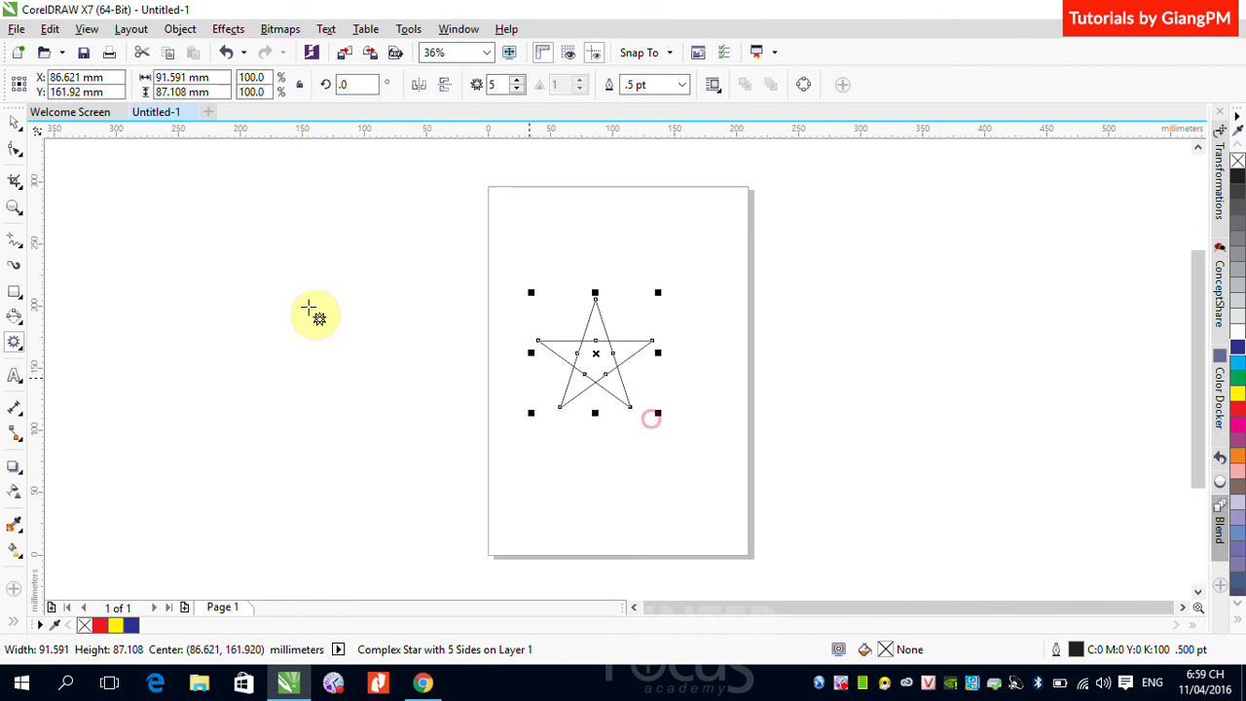
click(13, 122)
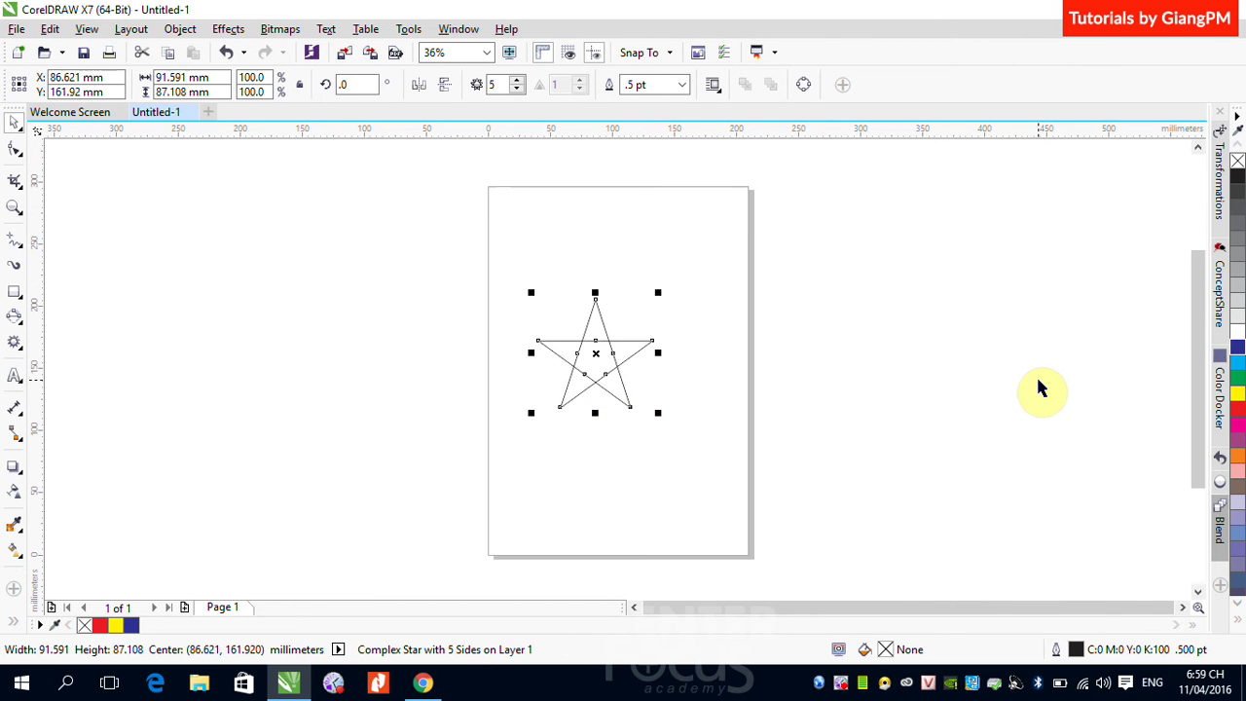
Step: Draw a regular five-pointed star about 99 mm wide and 94 mm high left of the page and fill it with red
click(14, 348)
click(61, 366)
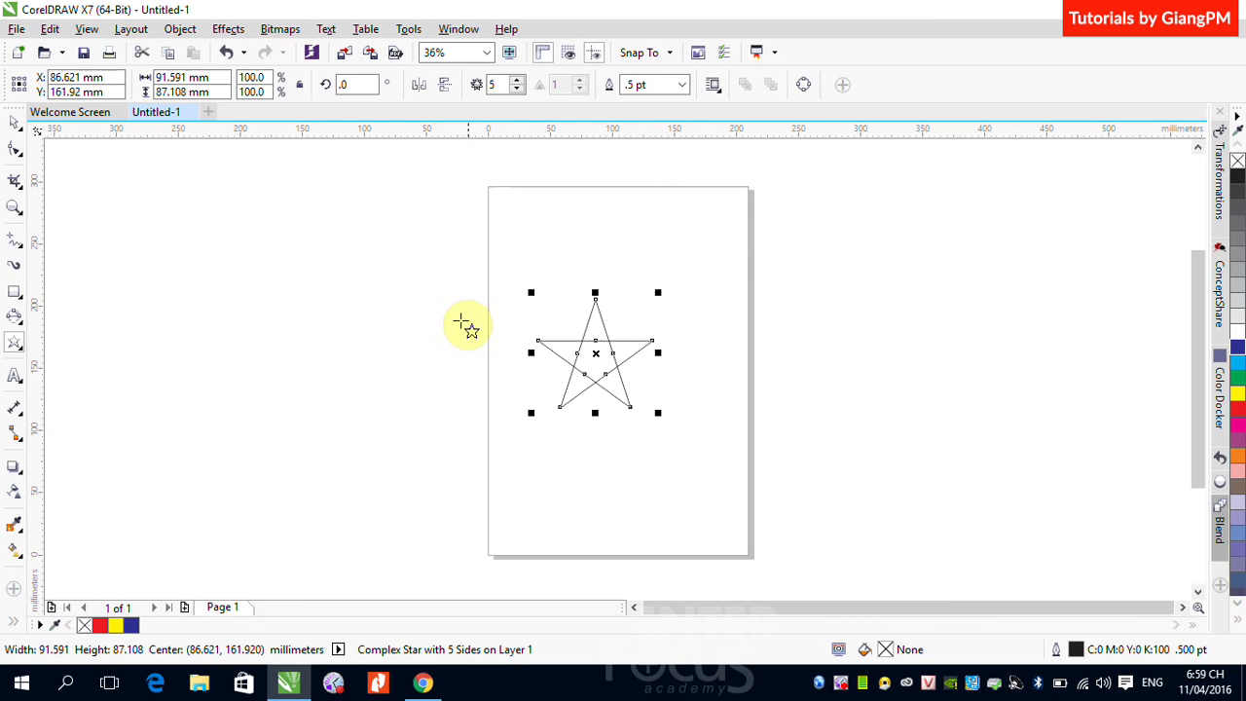
drag(334, 332, 459, 455)
click(1238, 409)
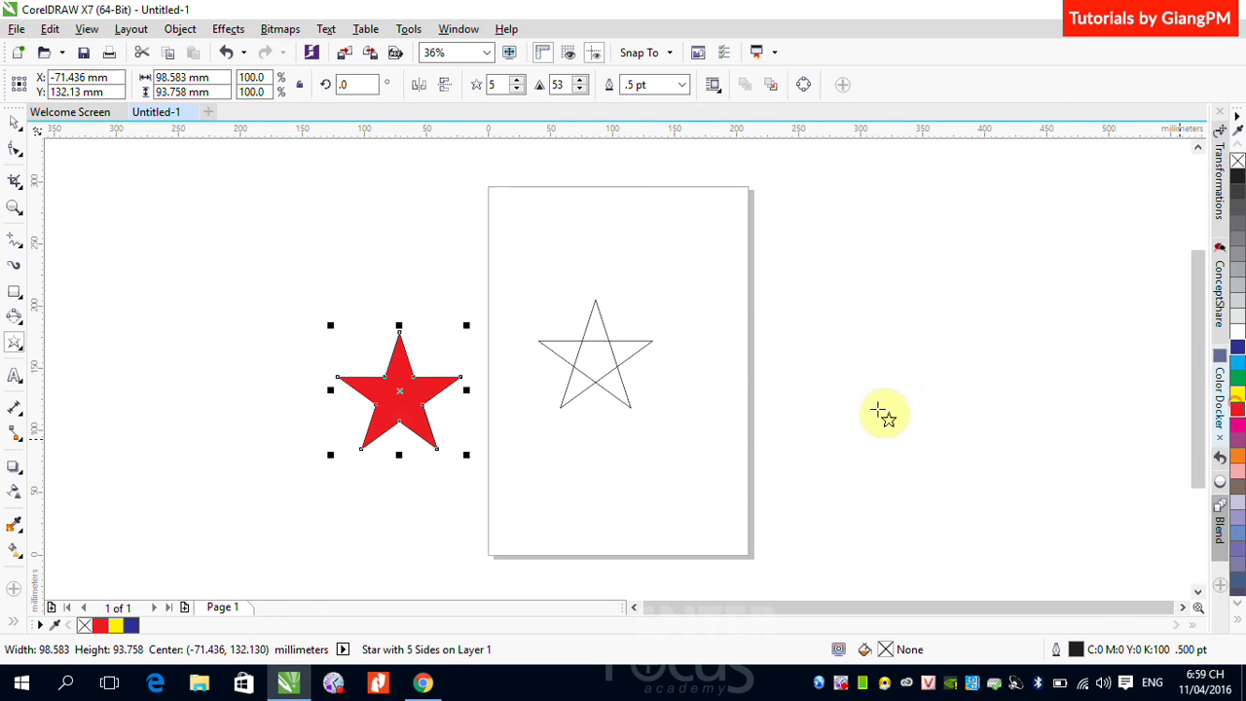
Step: Select the complex star on the page and fill it with red
click(15, 123)
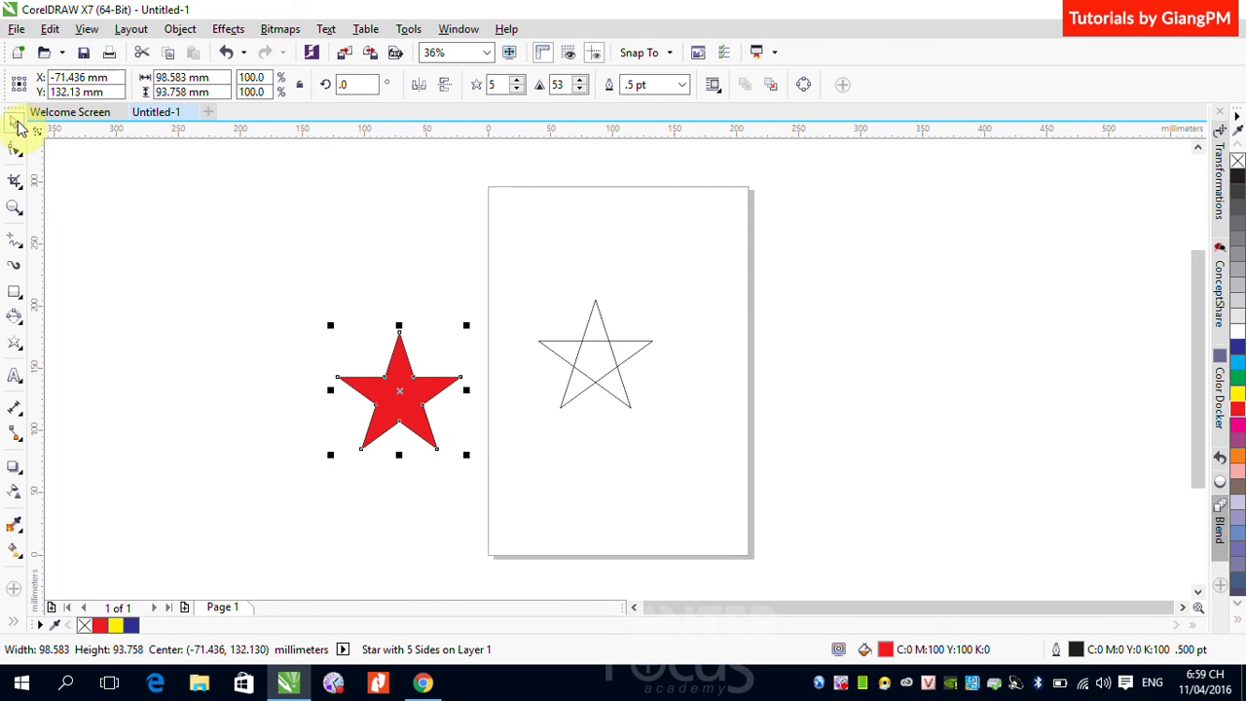
click(614, 353)
click(609, 344)
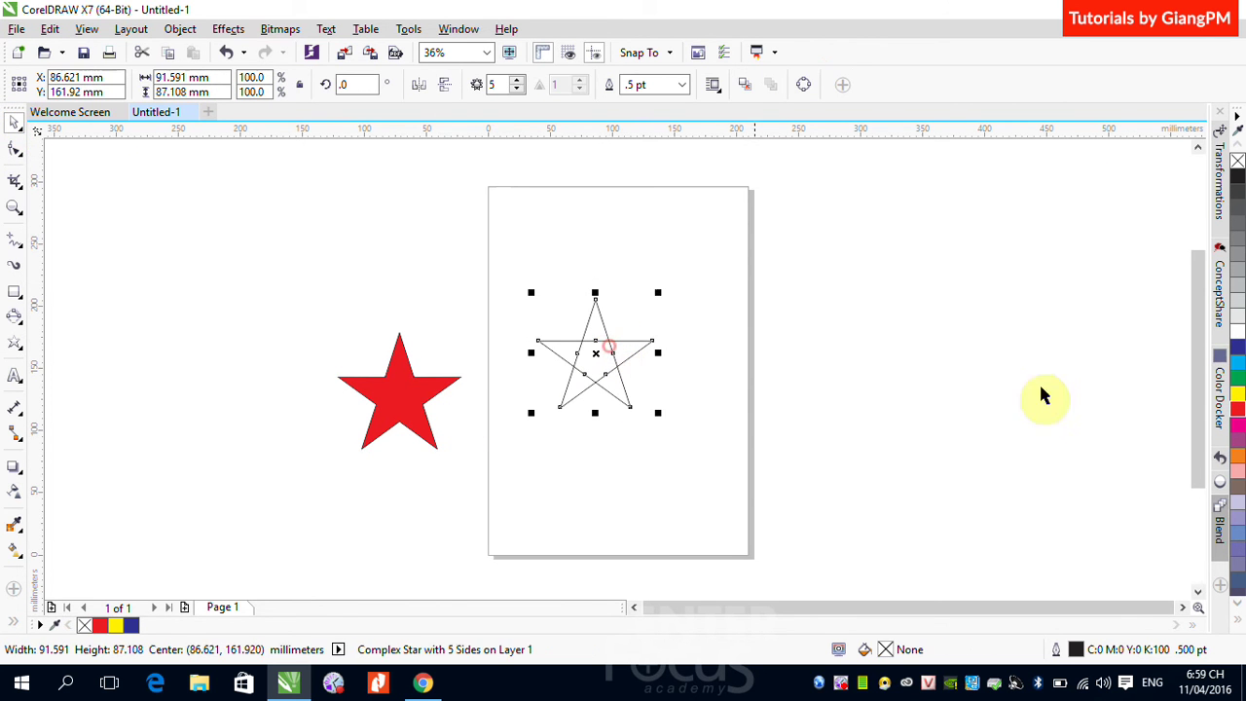
click(1237, 409)
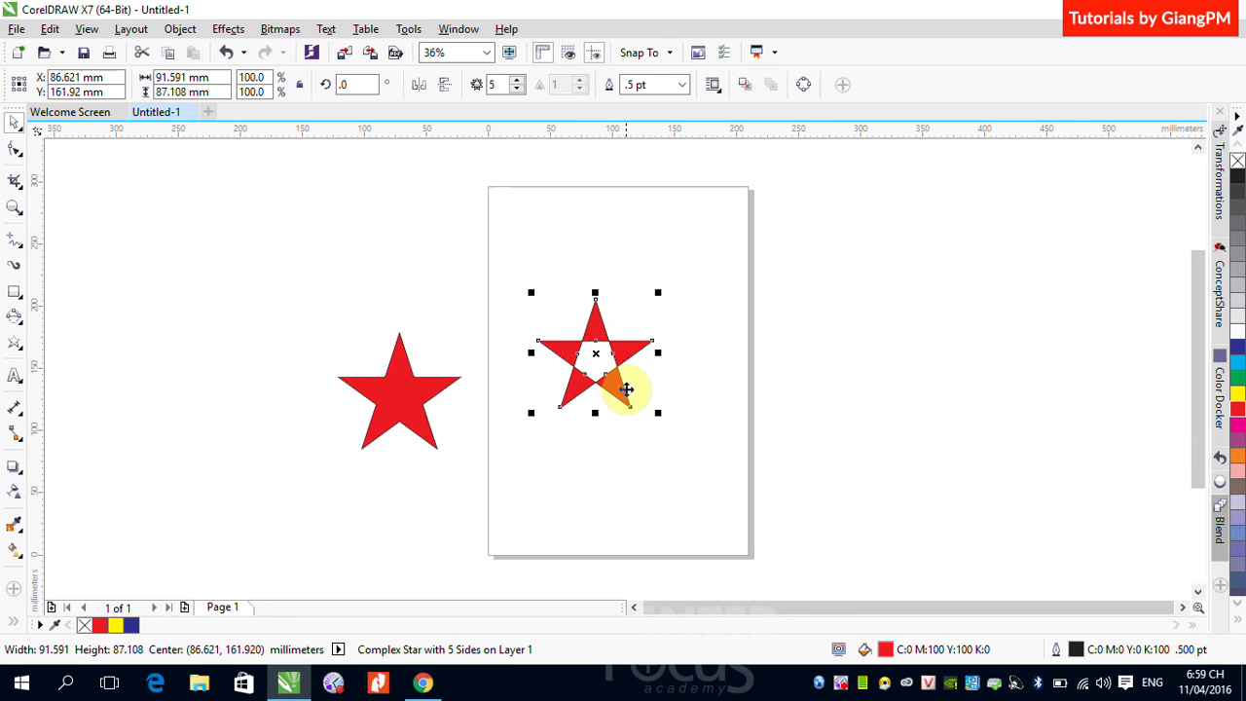
Step: Place the two red stars side by side on the page, the solid star left of the complex one
drag(626, 389, 702, 405)
drag(409, 406, 550, 384)
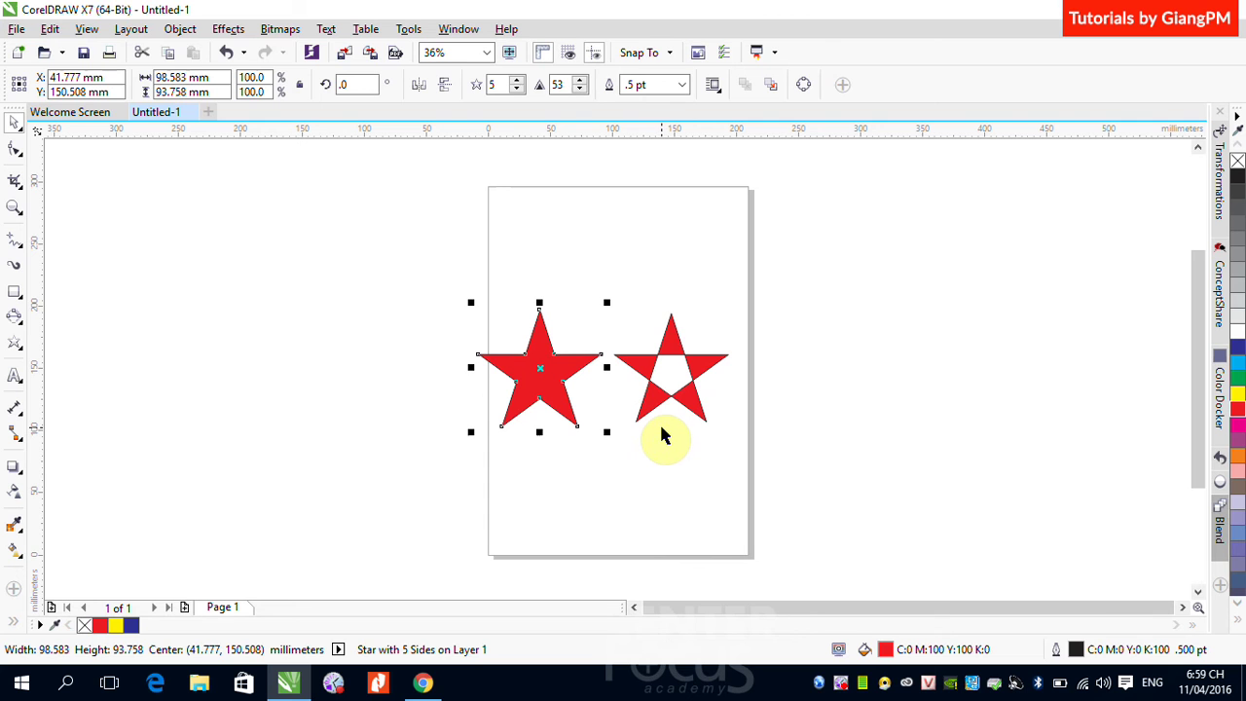
click(547, 371)
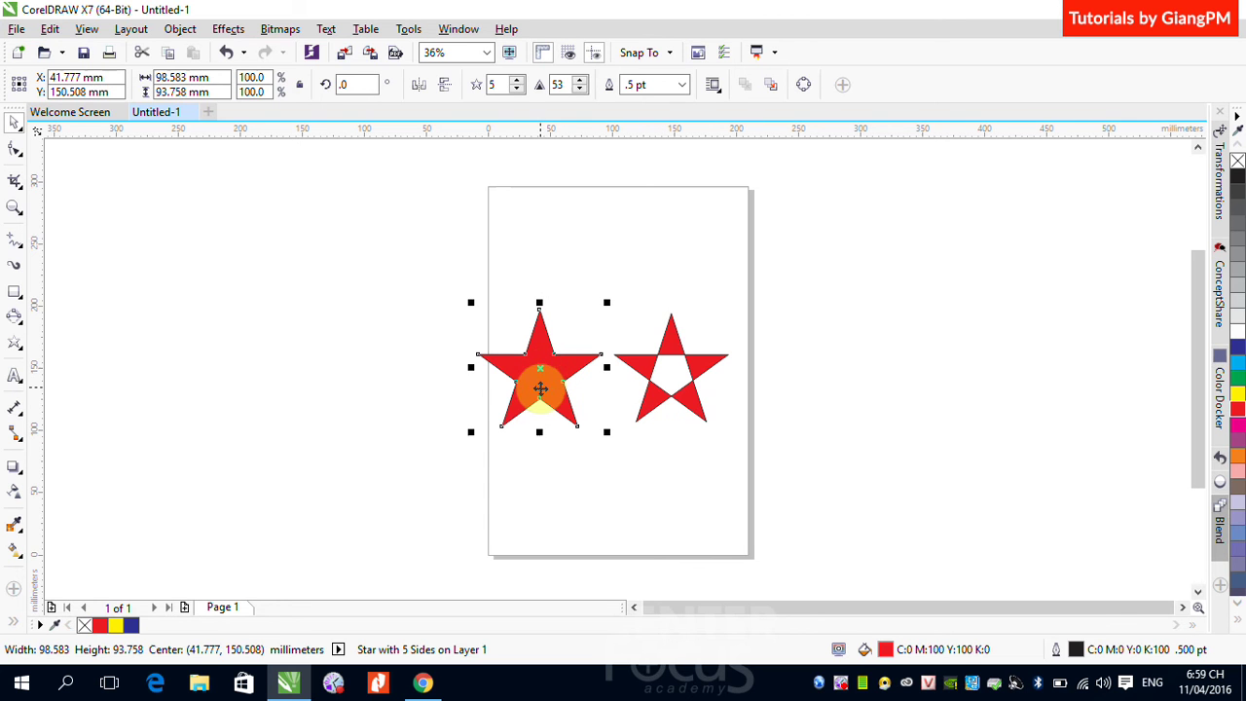
Step: Move the solid star off the page to the left and the complex star into the page's upper left area
drag(548, 383, 289, 393)
drag(650, 426, 549, 394)
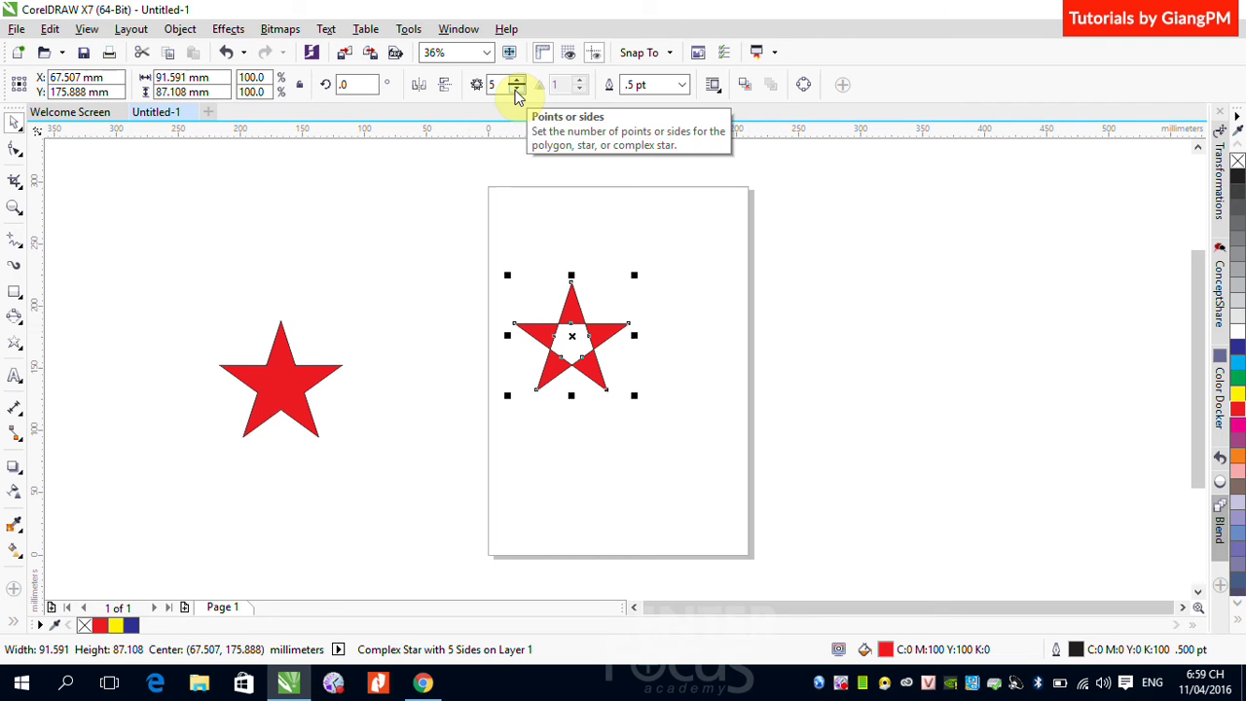
Step: Reduce the solid star's number of points to 3, and select the complex star
click(270, 378)
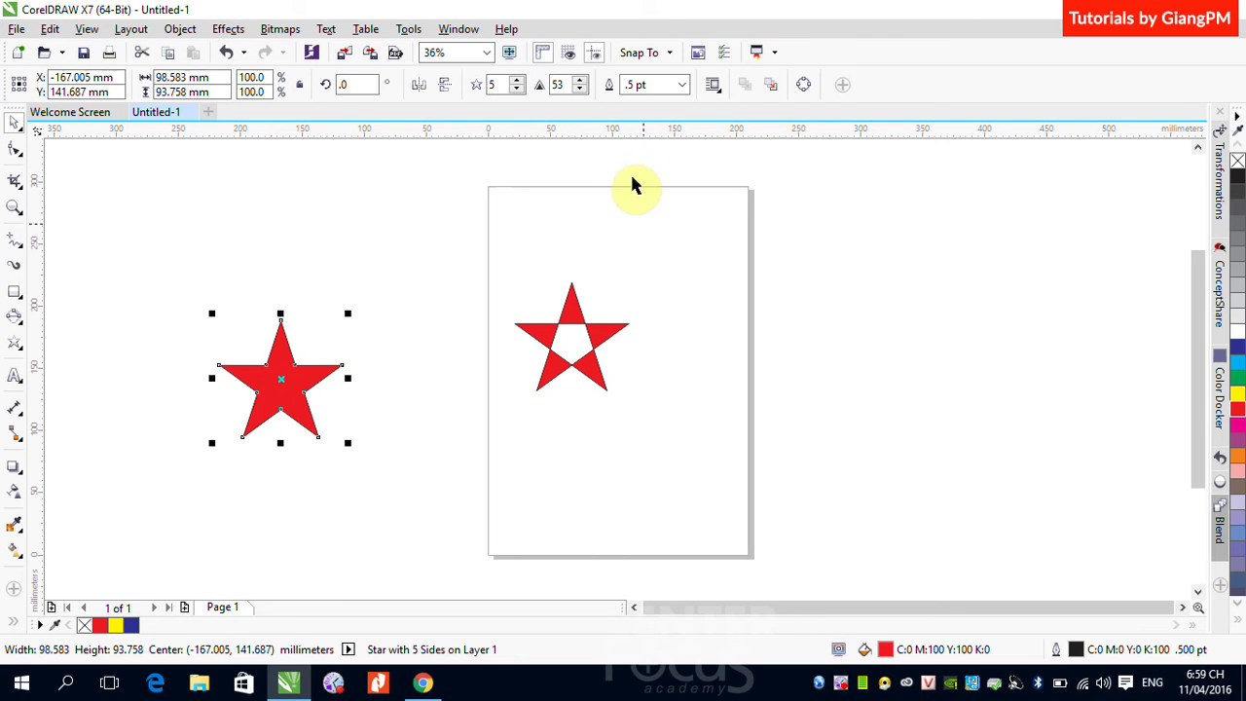
click(517, 89)
click(517, 89)
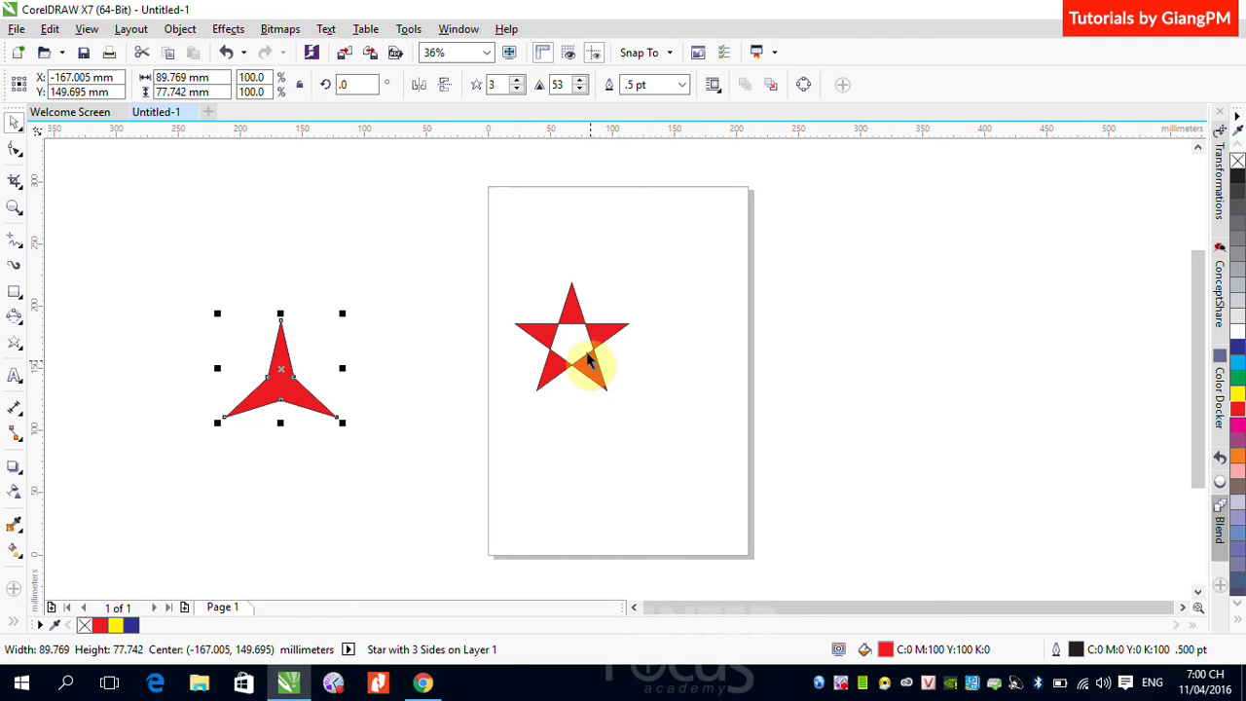
click(569, 313)
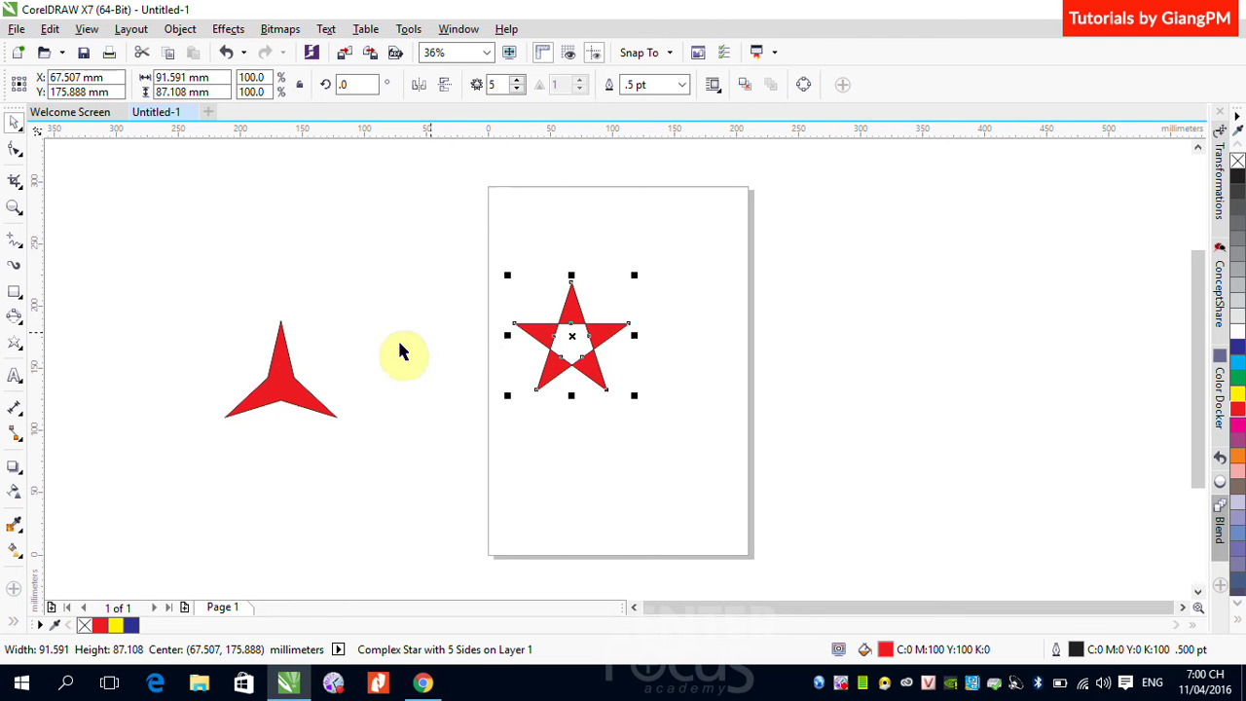
Step: Set the three-pointed star's number of points to 5, and select the complex star on the page
click(280, 378)
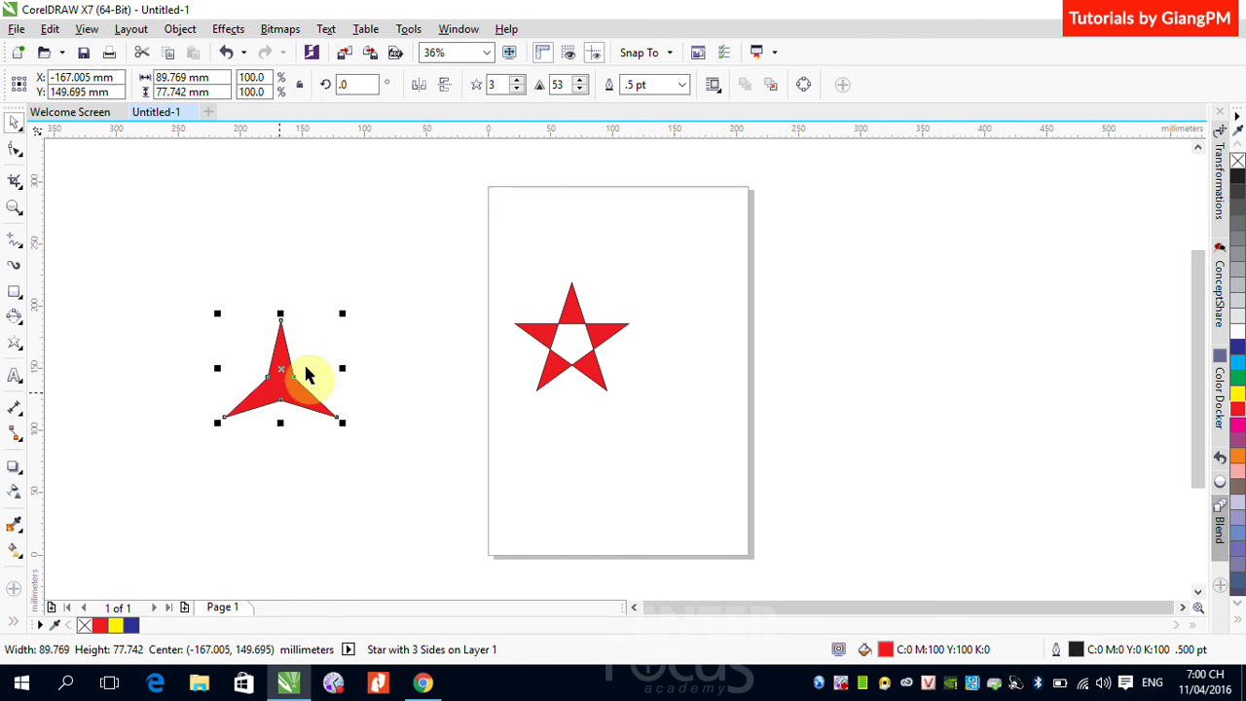
click(517, 80)
click(516, 80)
click(604, 345)
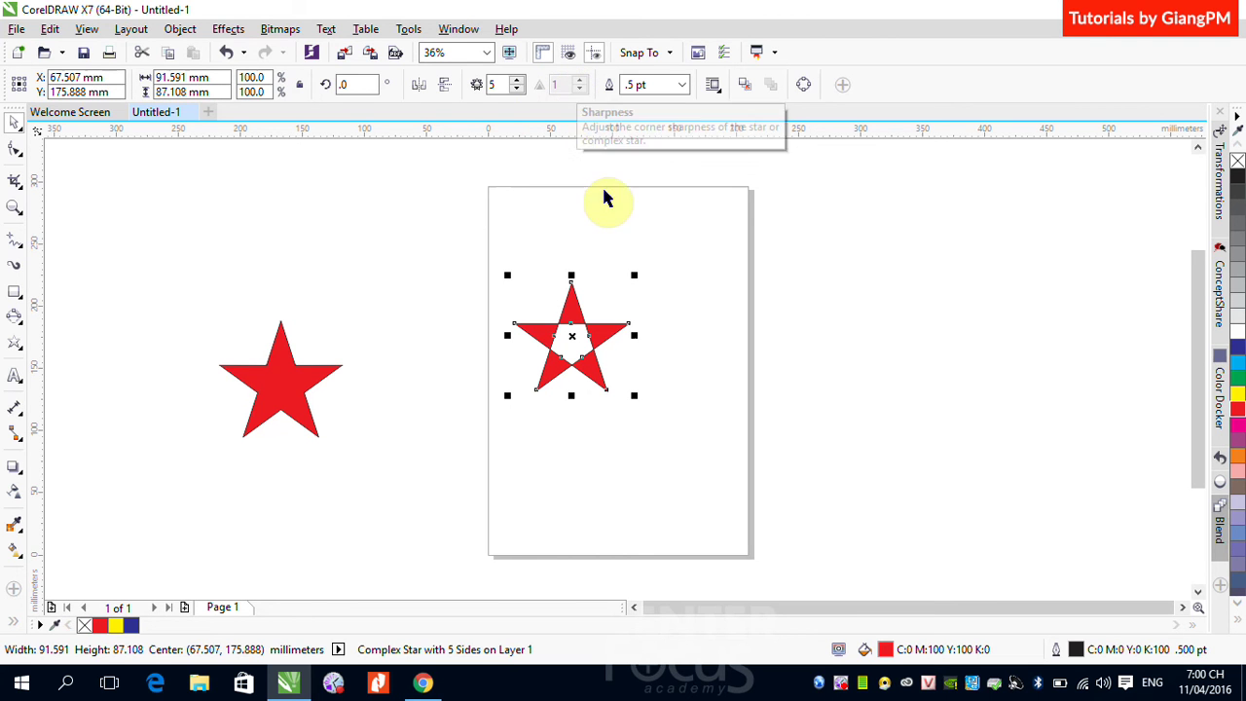
Step: Set the complex star's number of points to 7
click(575, 312)
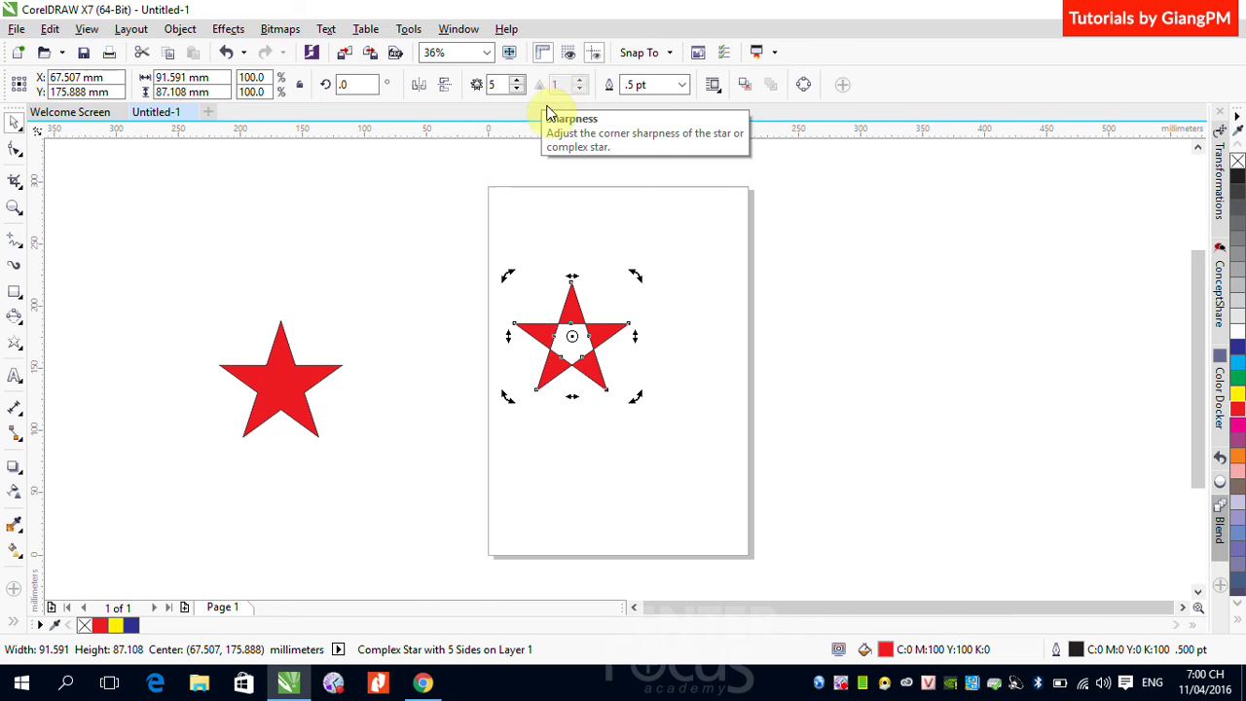
click(517, 81)
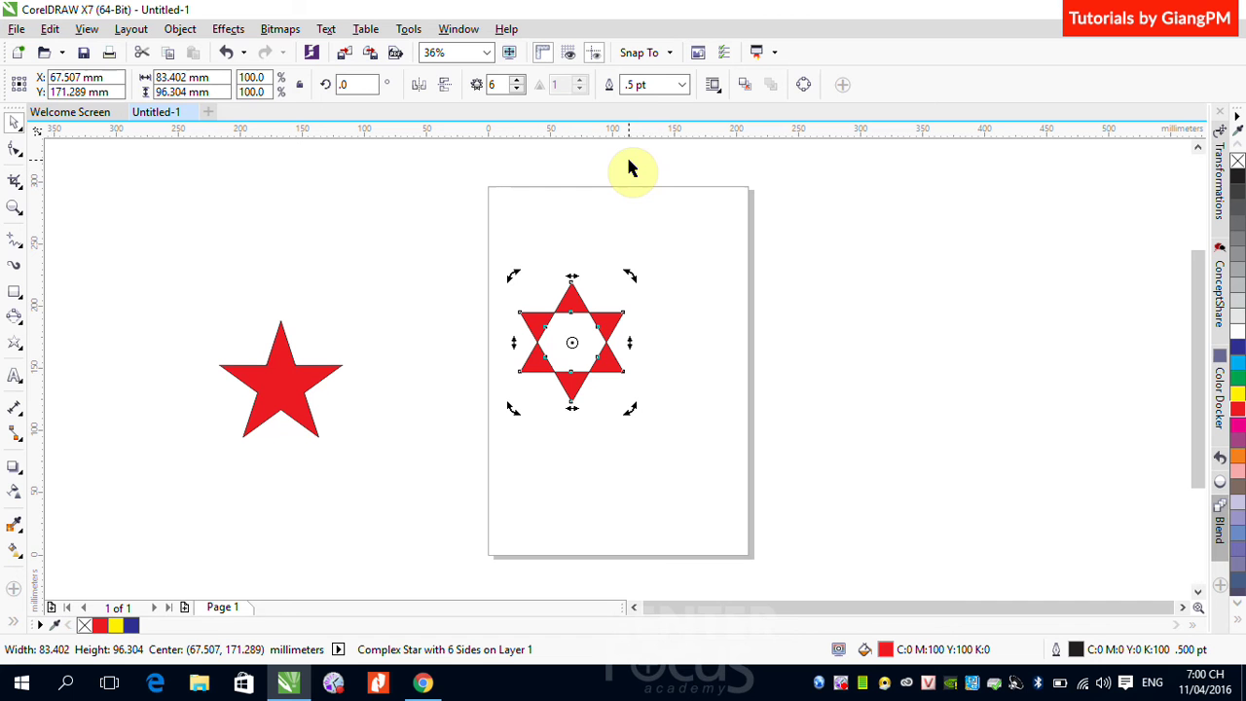
click(517, 82)
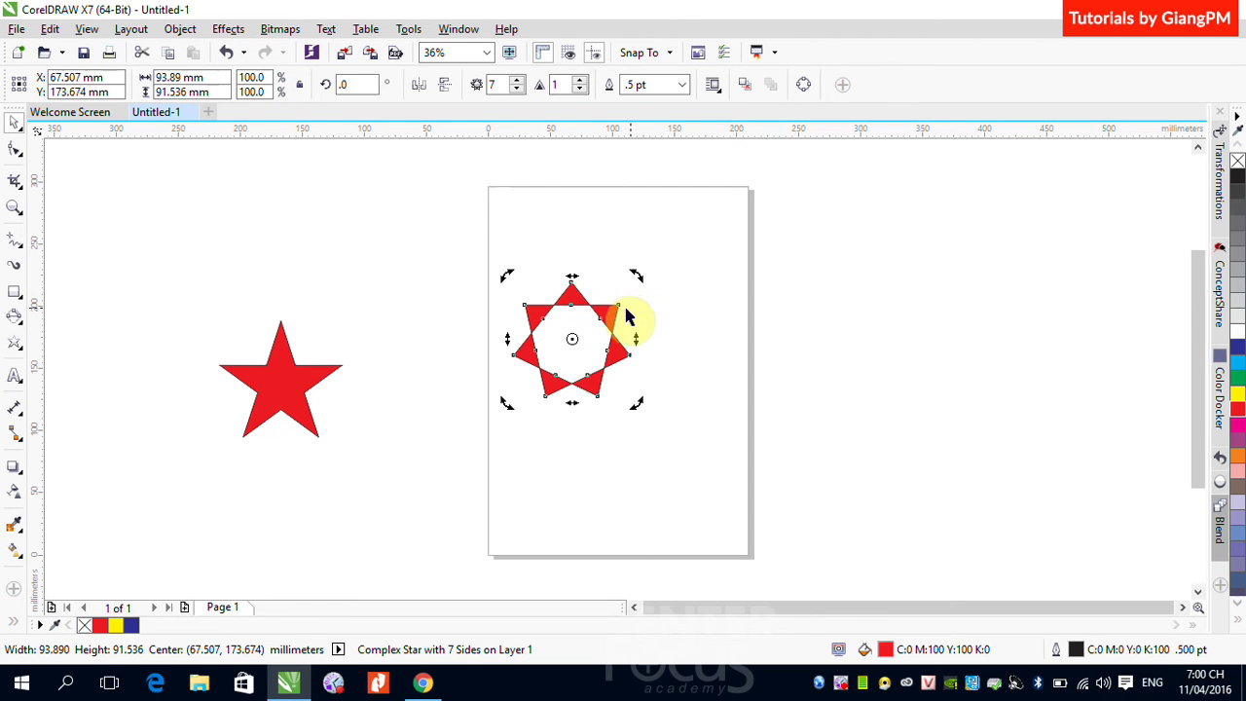
Step: Place a copy of the seven-pointed complex star just right of the page and set the copy's sharpness to 2
drag(605, 313, 852, 316)
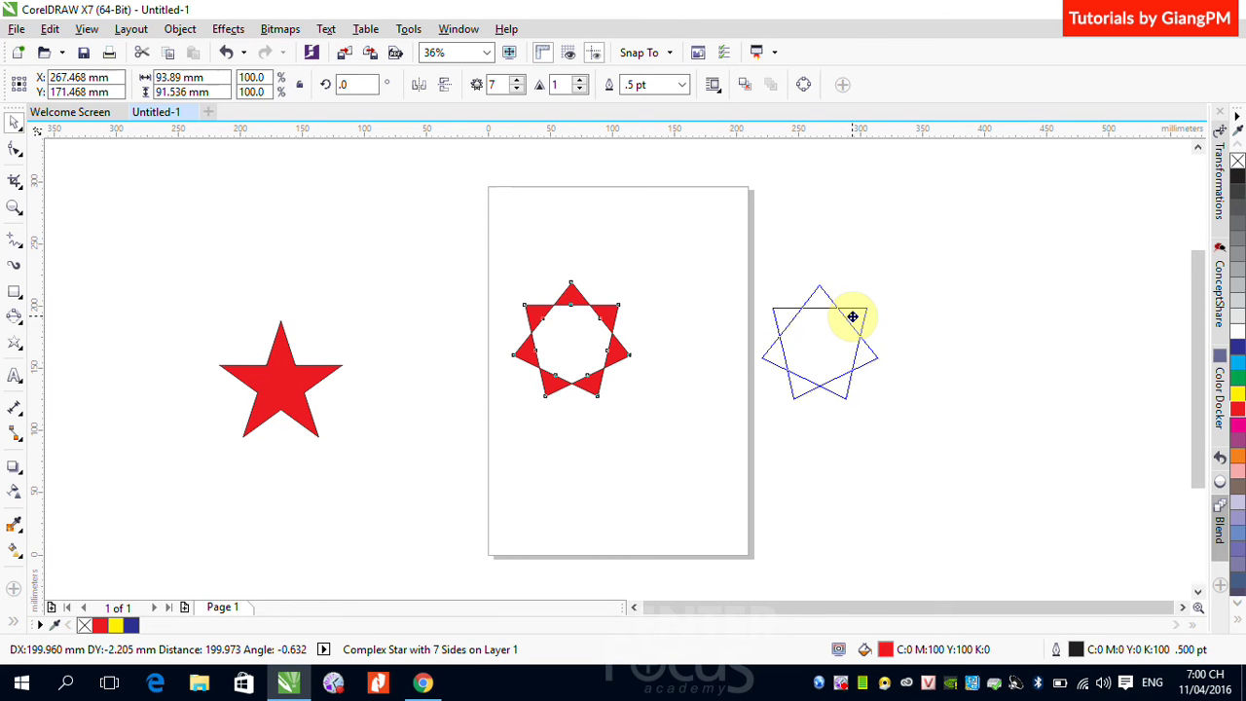
drag(853, 316, 702, 301)
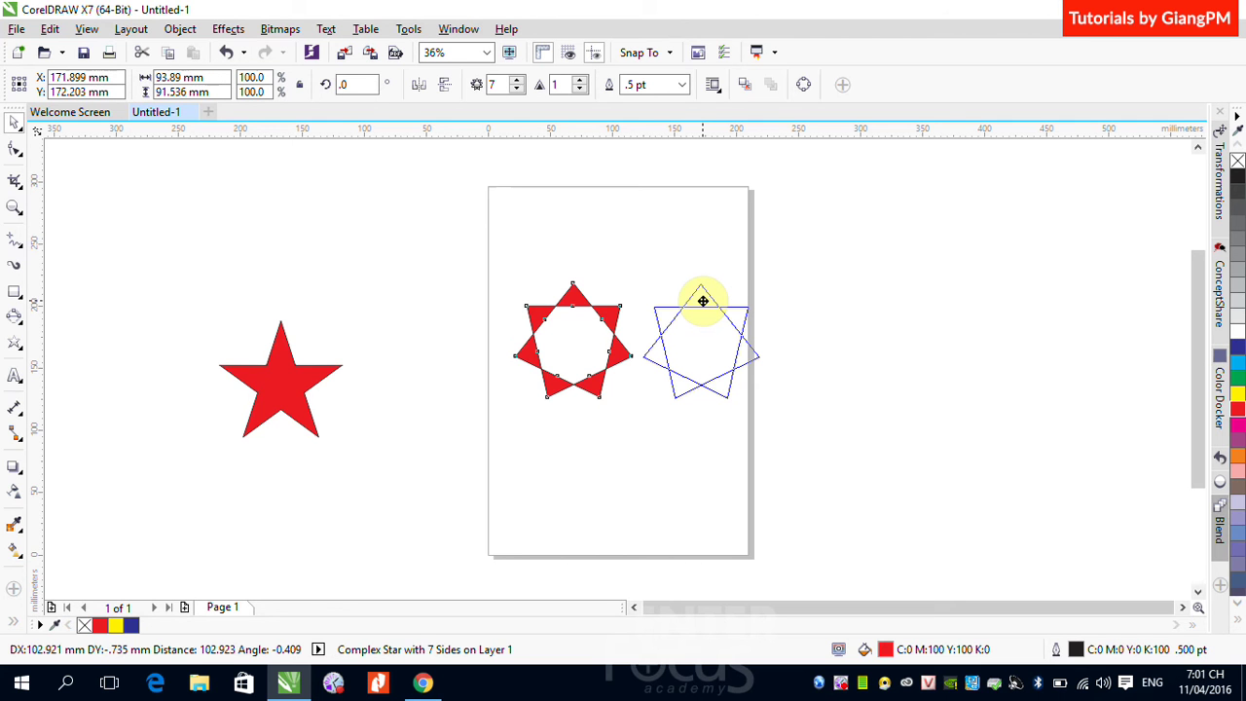
drag(703, 301, 822, 297)
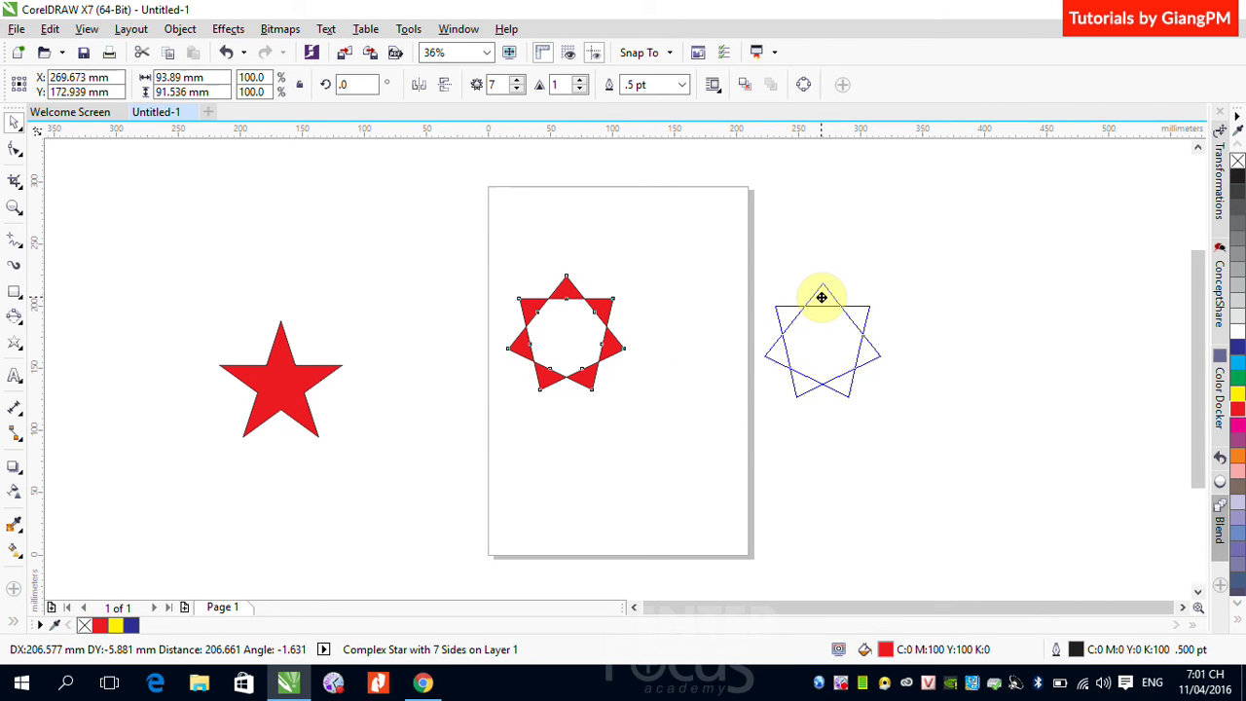
drag(822, 297, 822, 297)
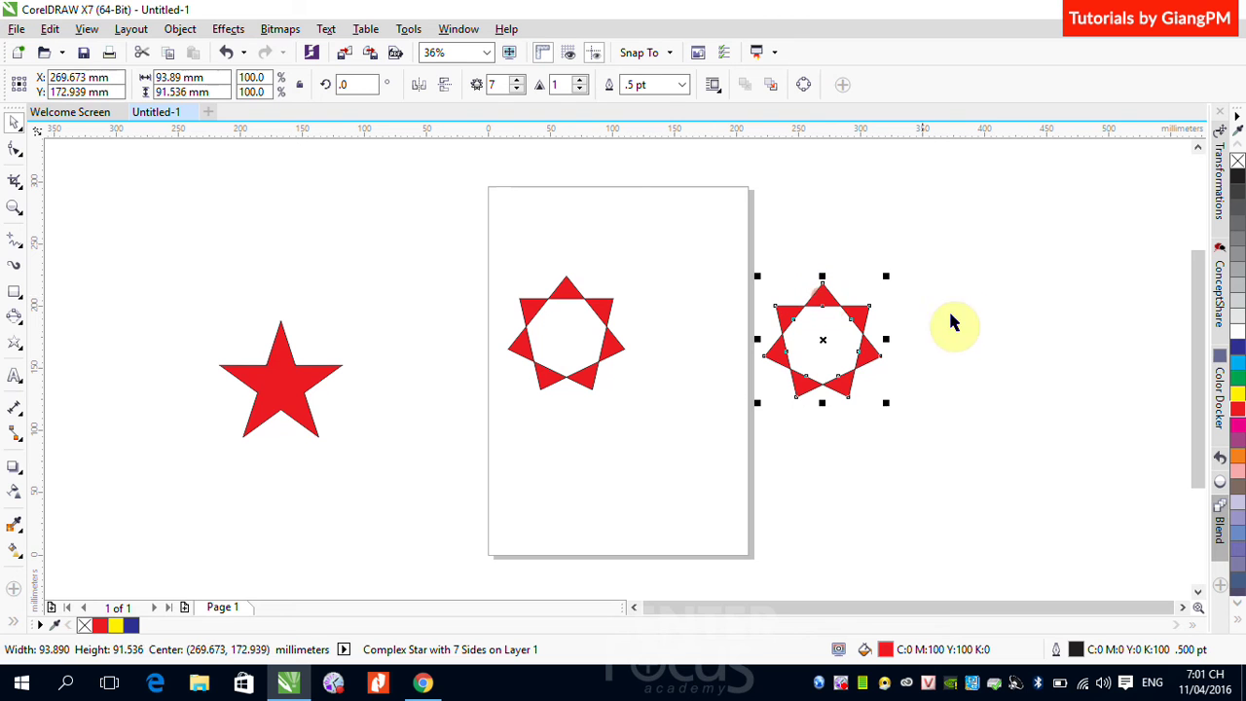
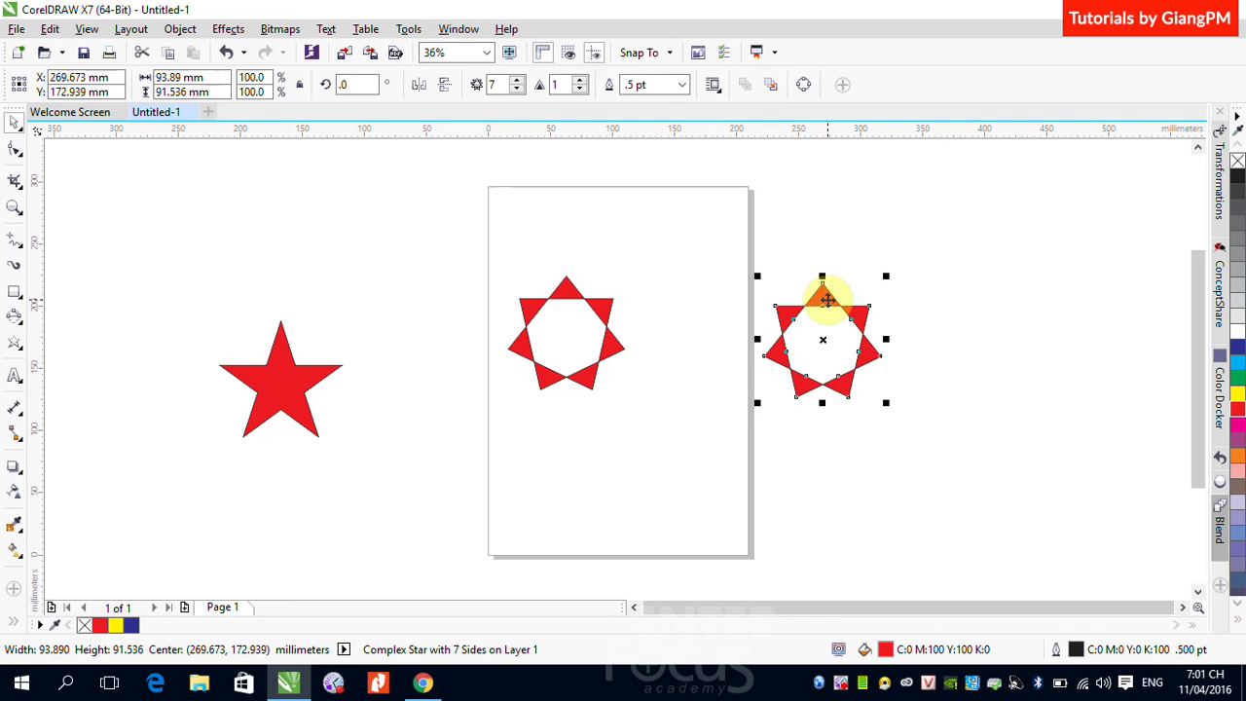
drag(821, 290, 825, 283)
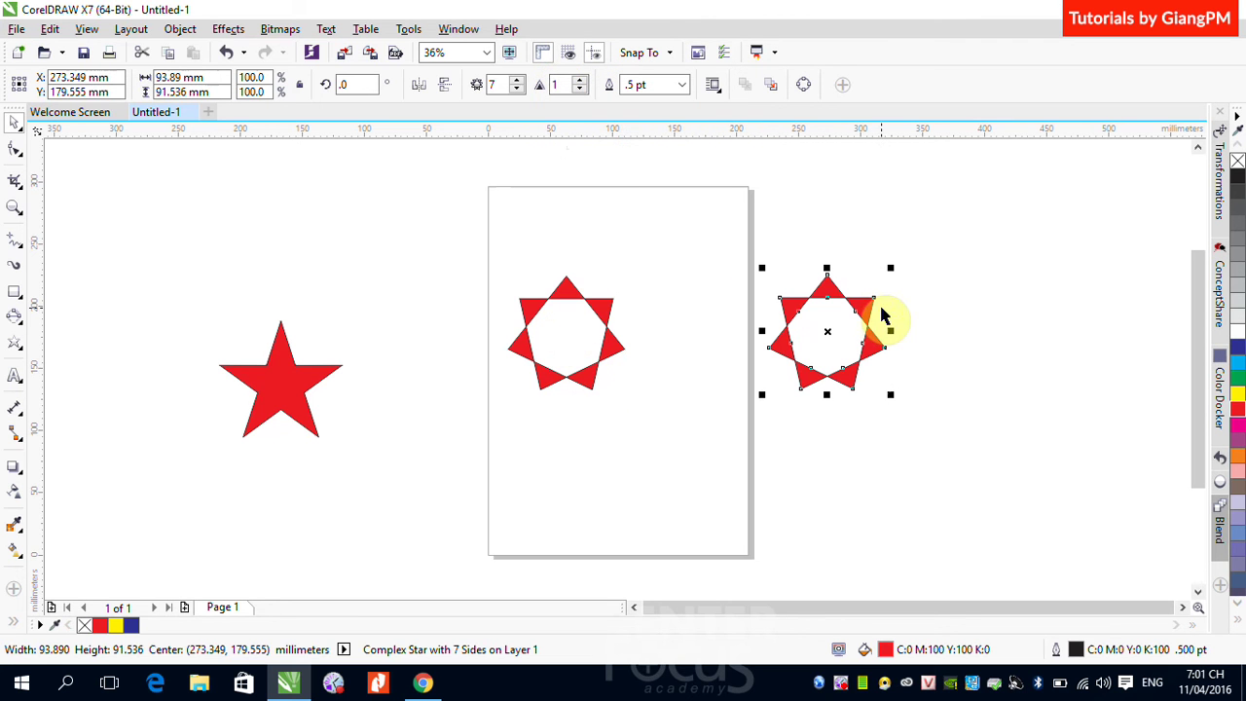
click(579, 81)
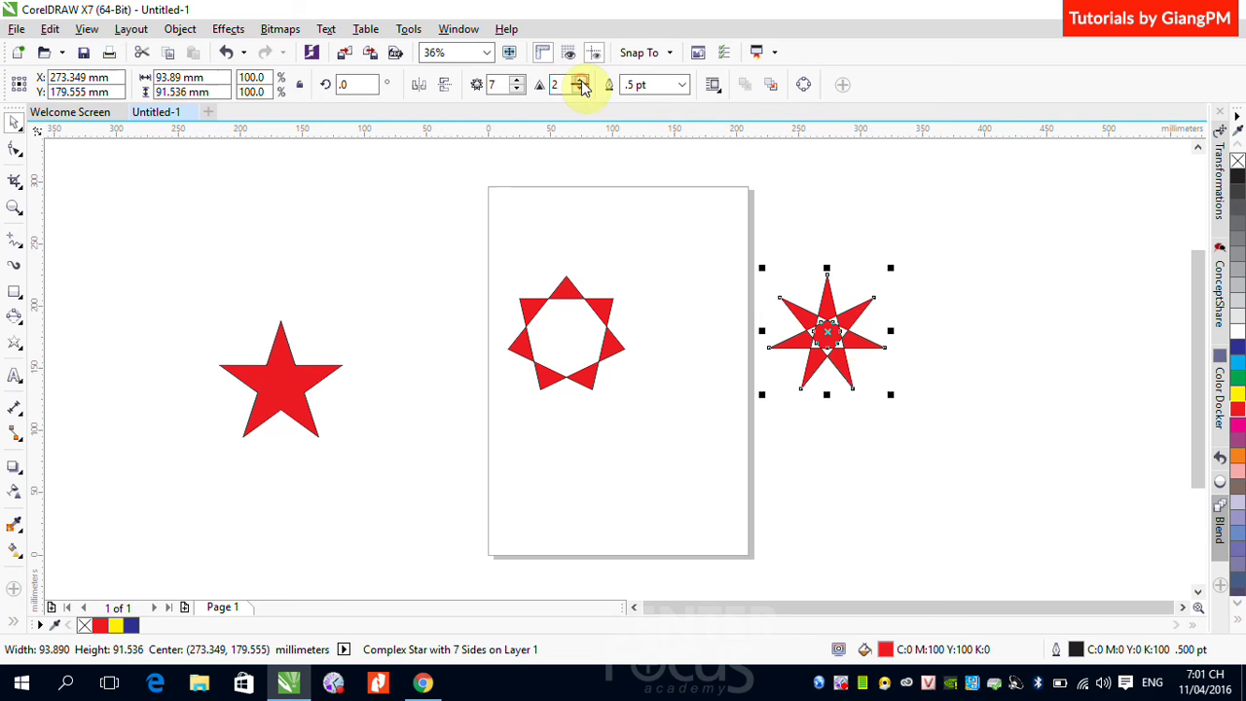
click(989, 429)
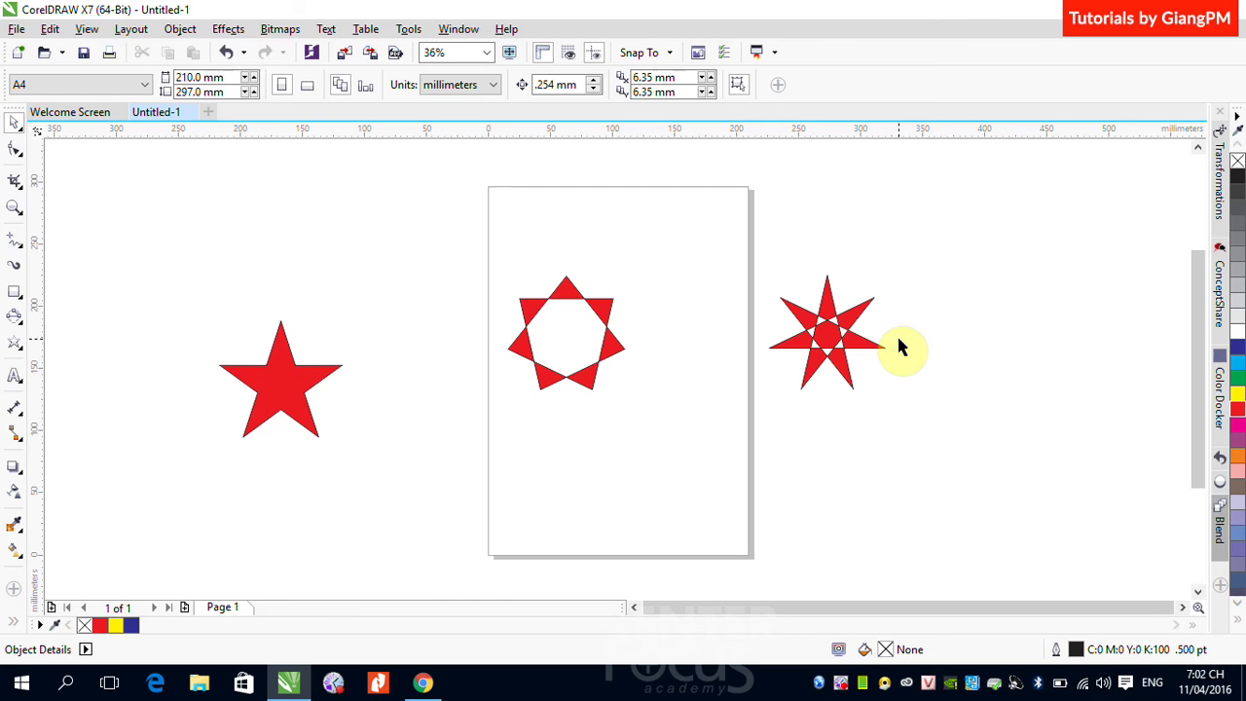
Step: Set the number of points to 9 for both complex stars, the one on the page and its copy beside the page
click(567, 300)
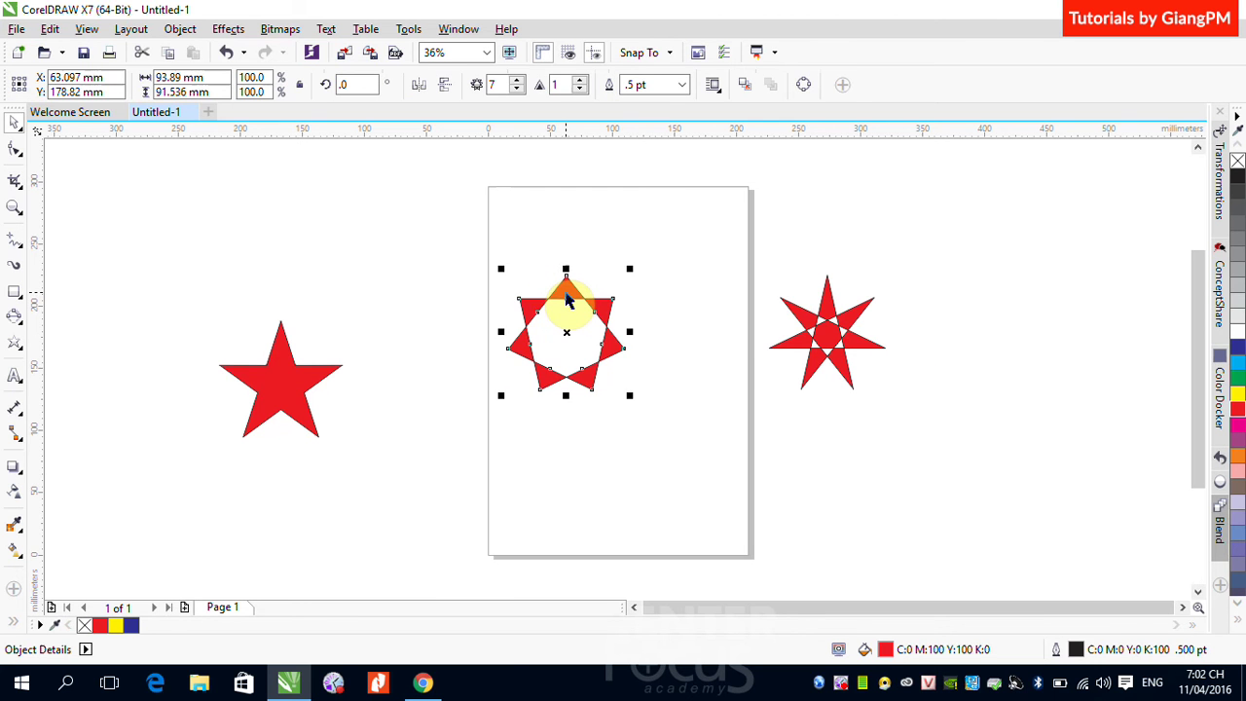
click(518, 82)
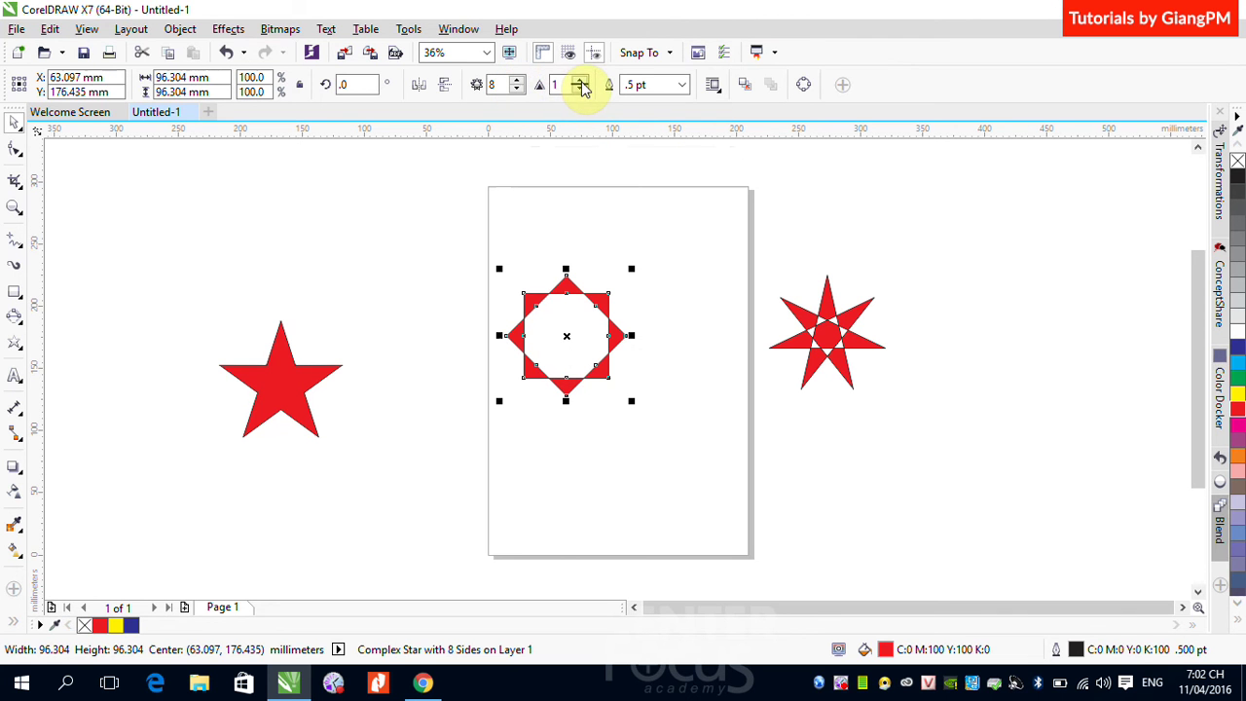
click(826, 333)
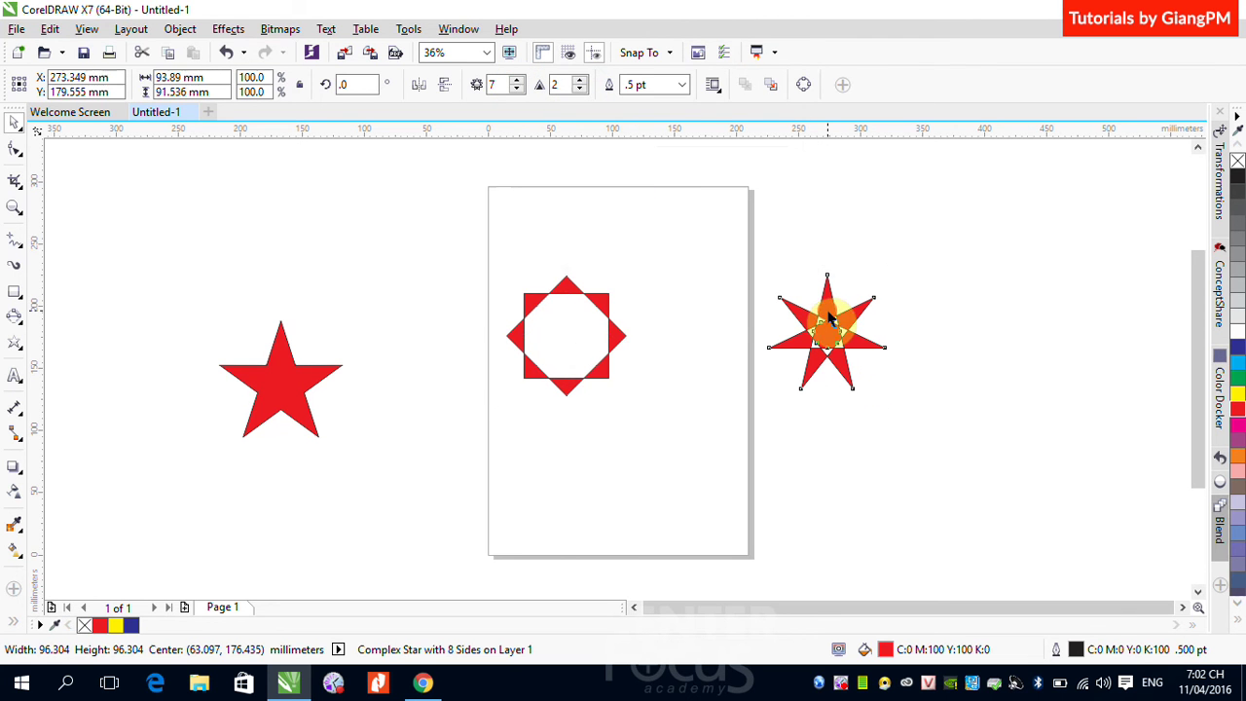
click(517, 79)
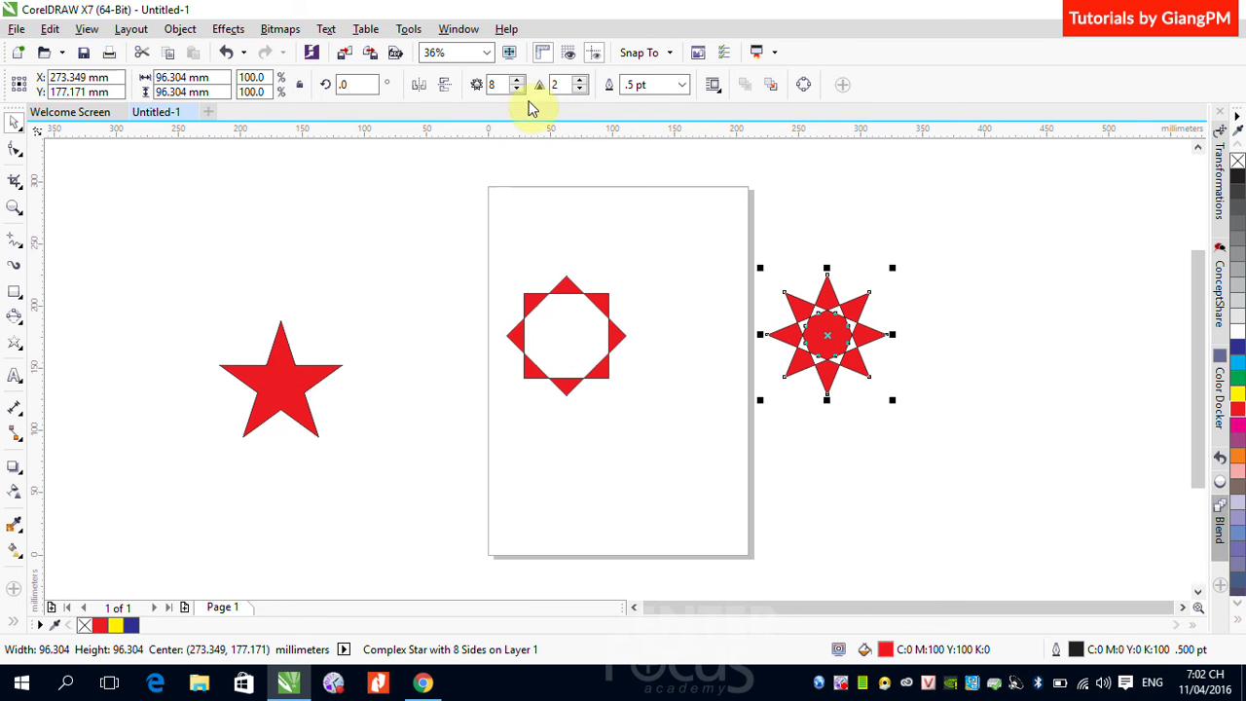
click(518, 79)
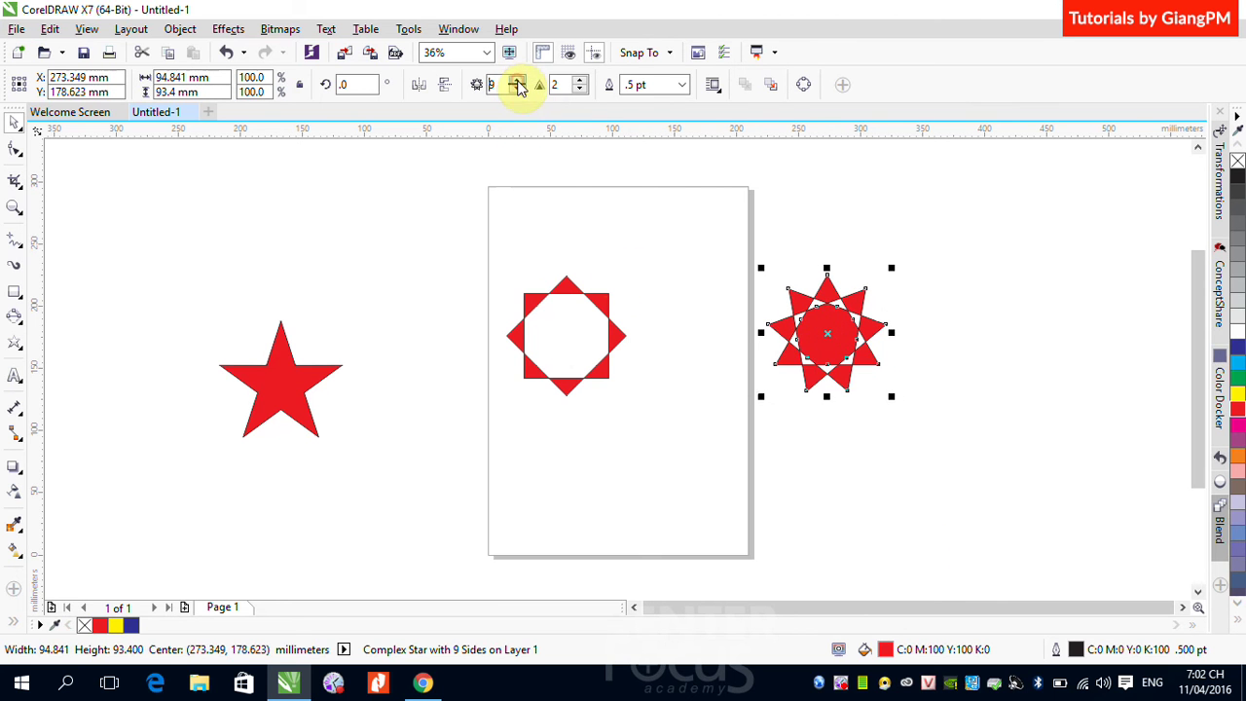
click(563, 292)
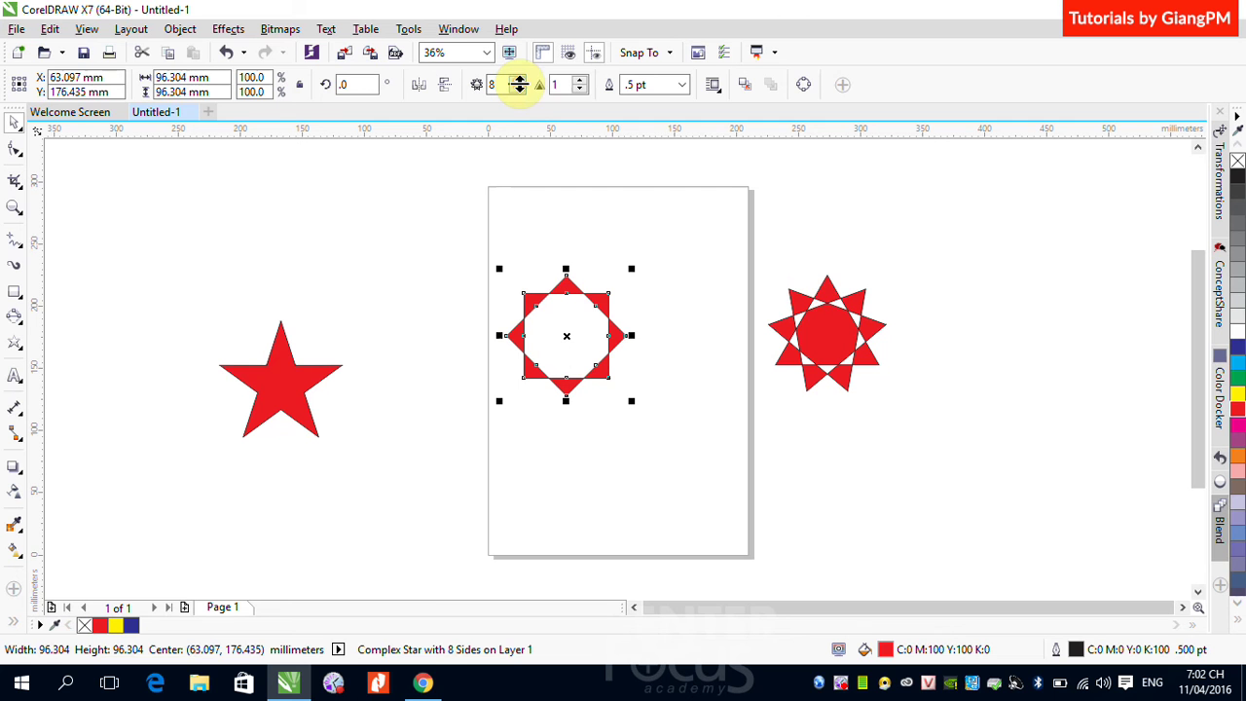
click(519, 80)
Step: Place a copy of the sharpness 2 star further right, level with it, and set the new copy's sharpness to 3
click(834, 304)
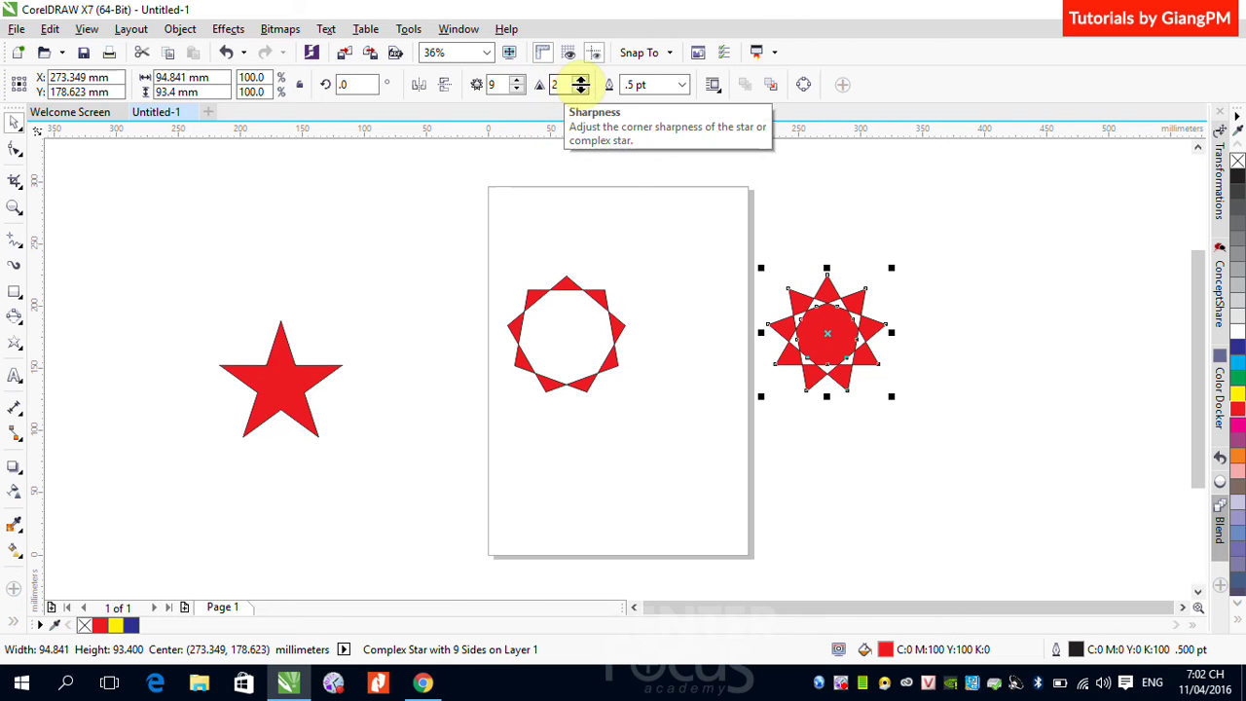
click(833, 338)
drag(832, 337, 985, 341)
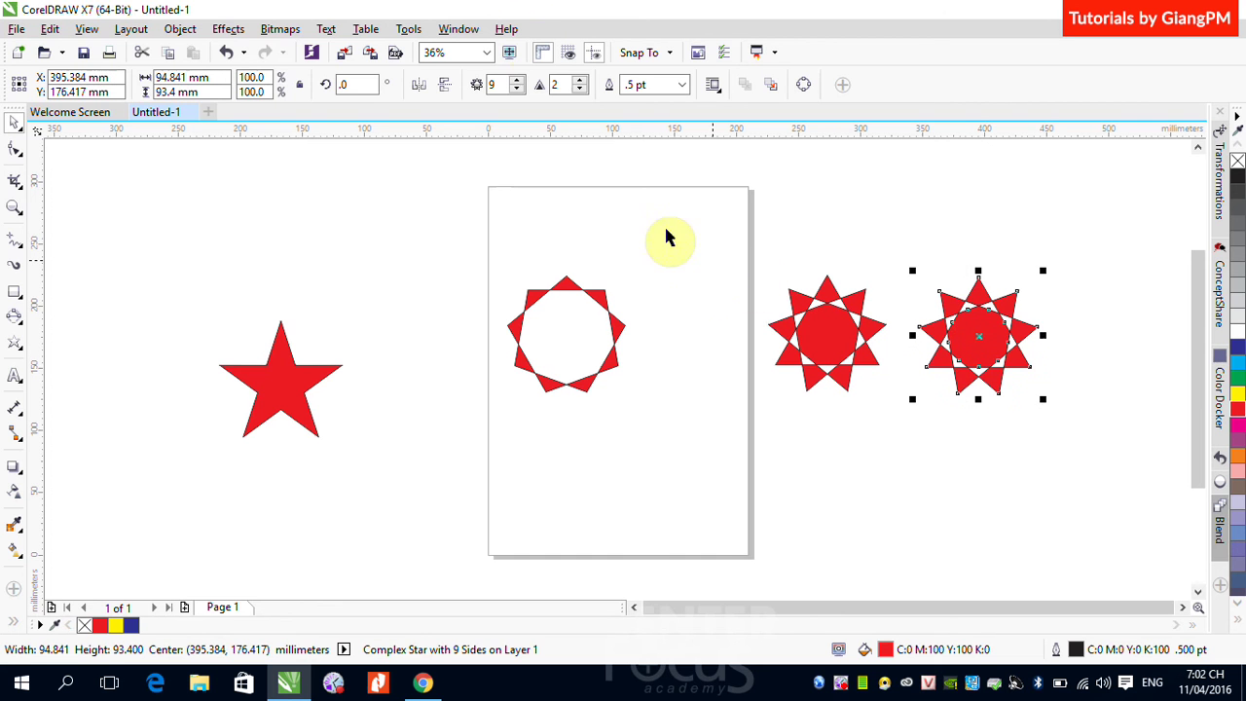
click(579, 80)
click(945, 457)
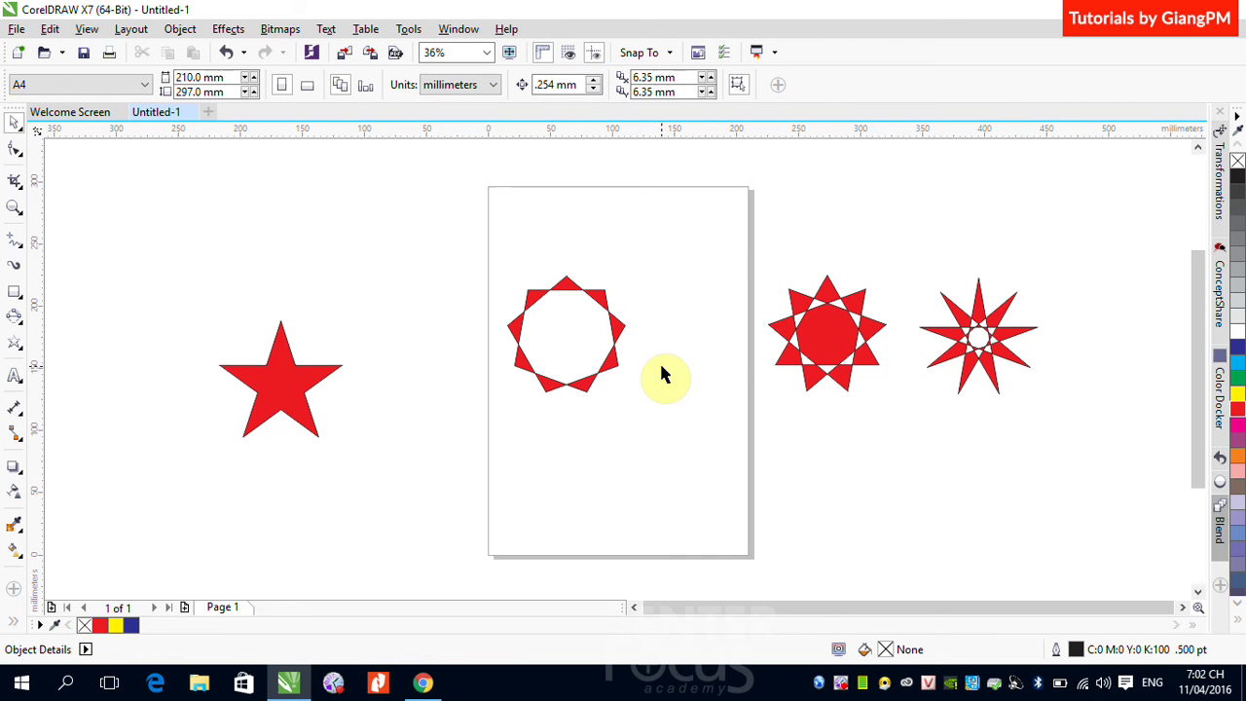
Step: Move the complex star on the page rightwards to the page's right edge, beside the other two nine-pointed stars
key(z)
drag(485, 261, 1006, 433)
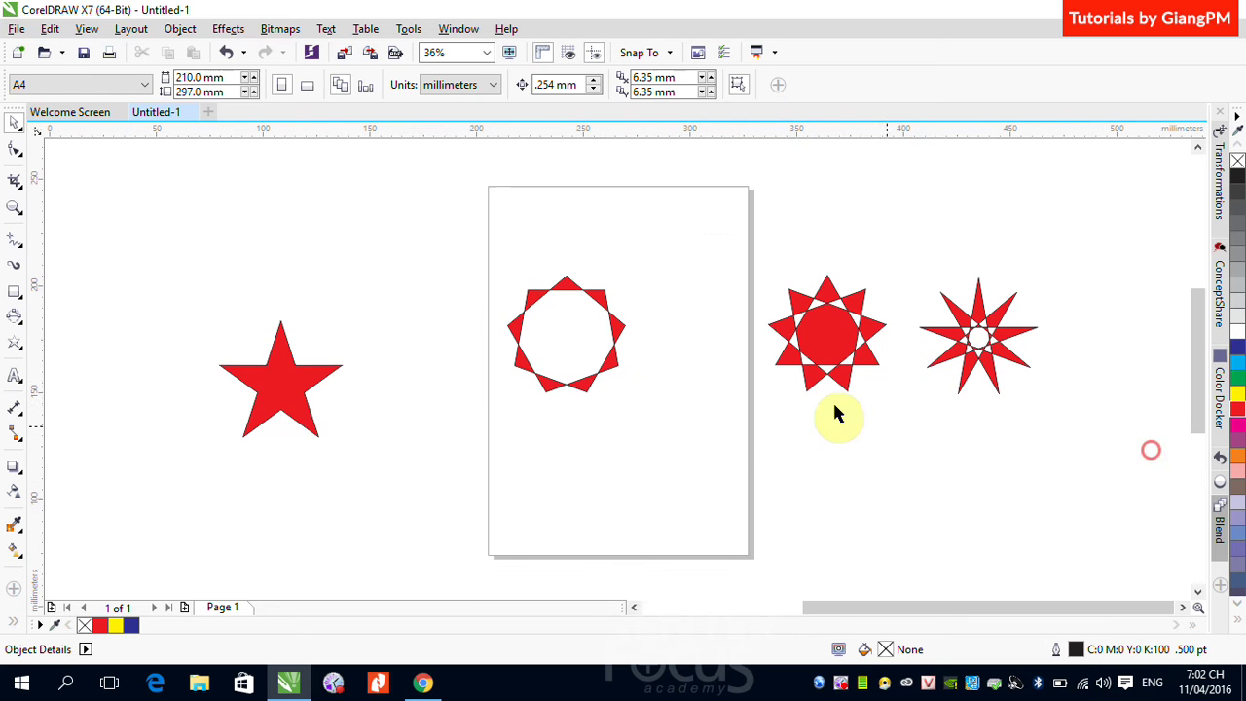
drag(290, 329, 491, 333)
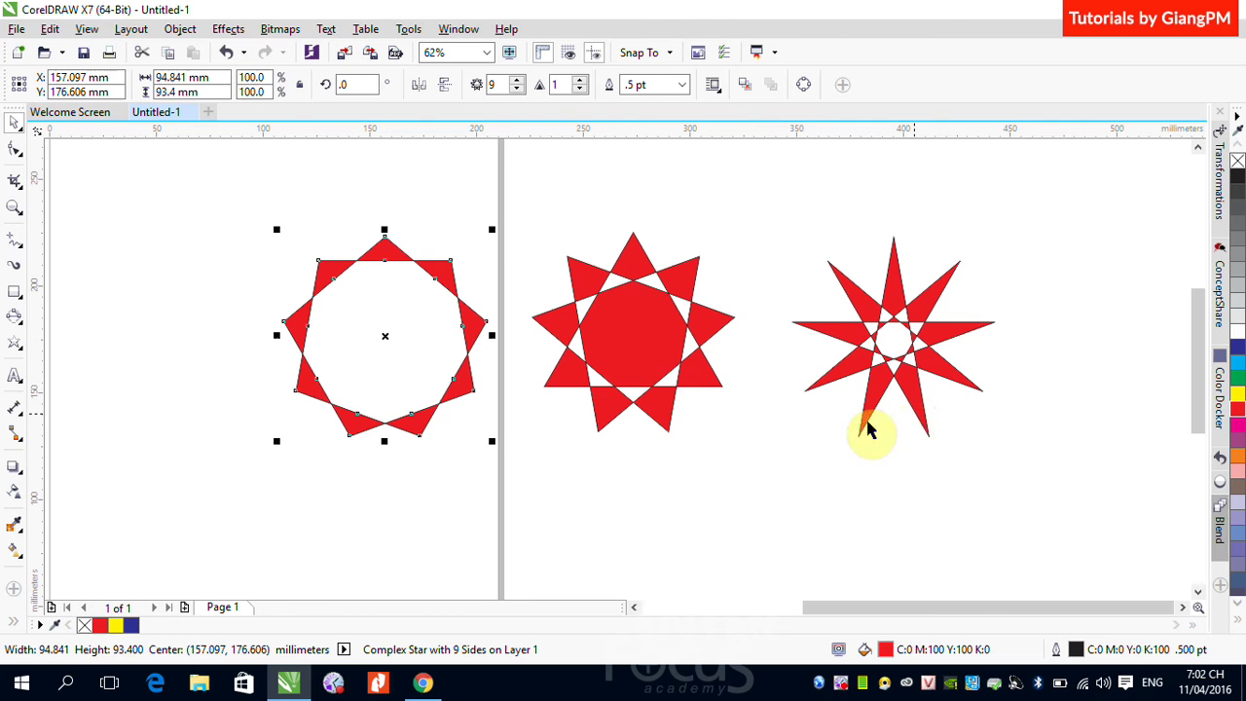
click(603, 523)
Step: Select the three nine-pointed complex stars one after another to compare their sharpness settings
click(467, 314)
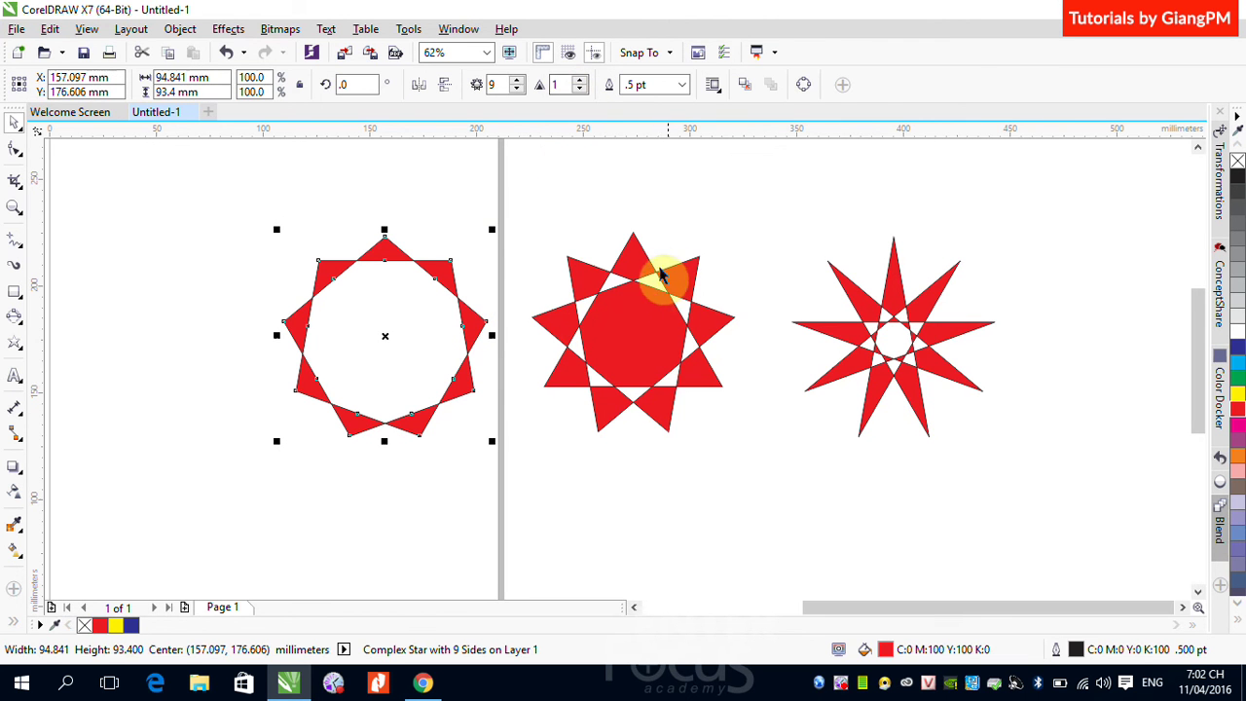
click(629, 260)
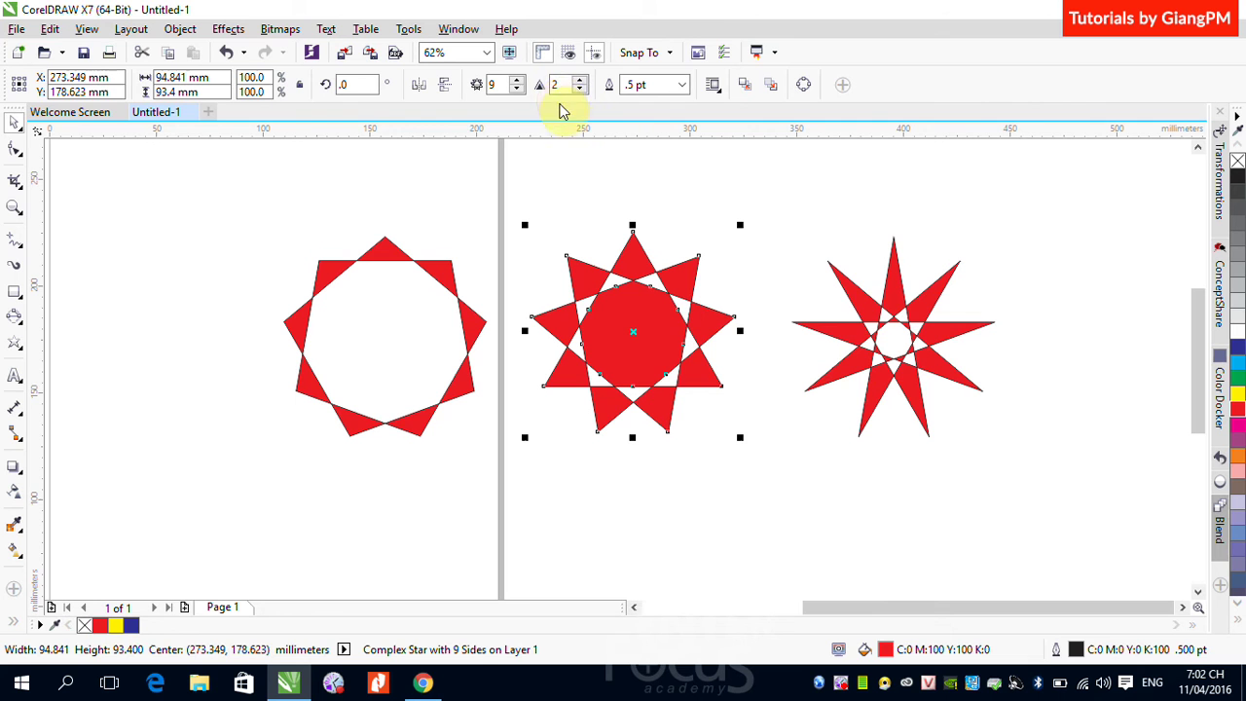
click(894, 294)
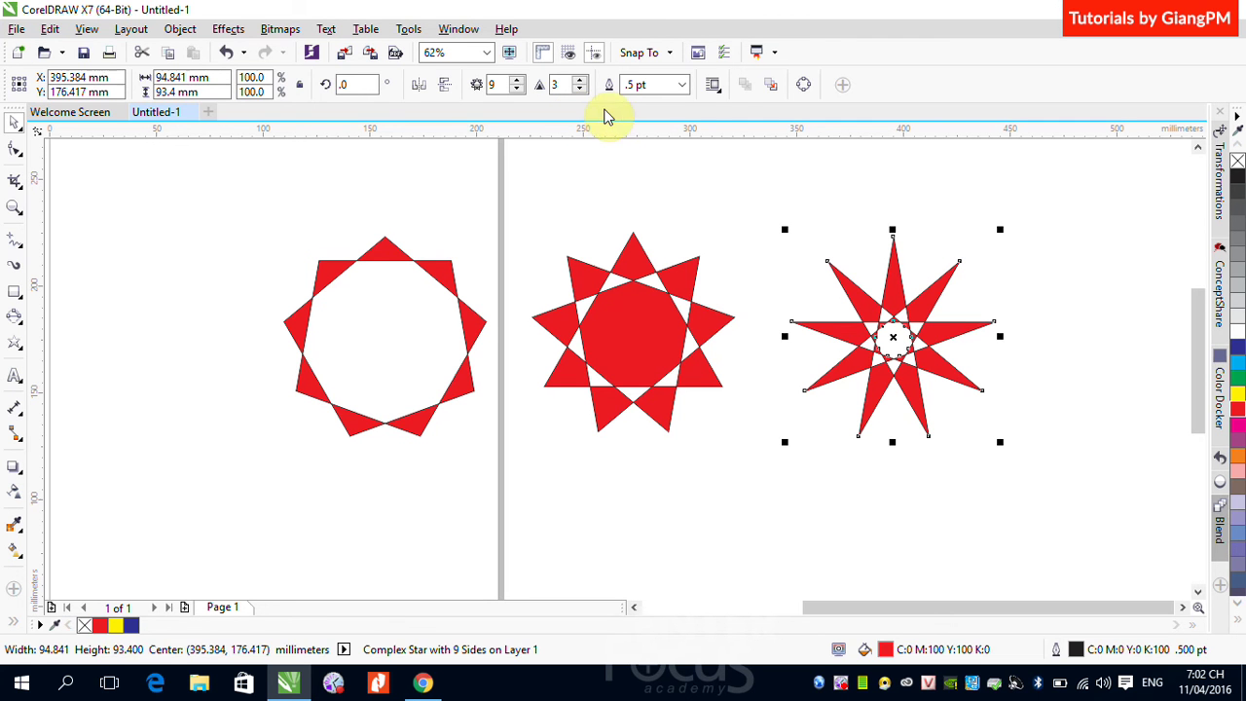
click(1036, 235)
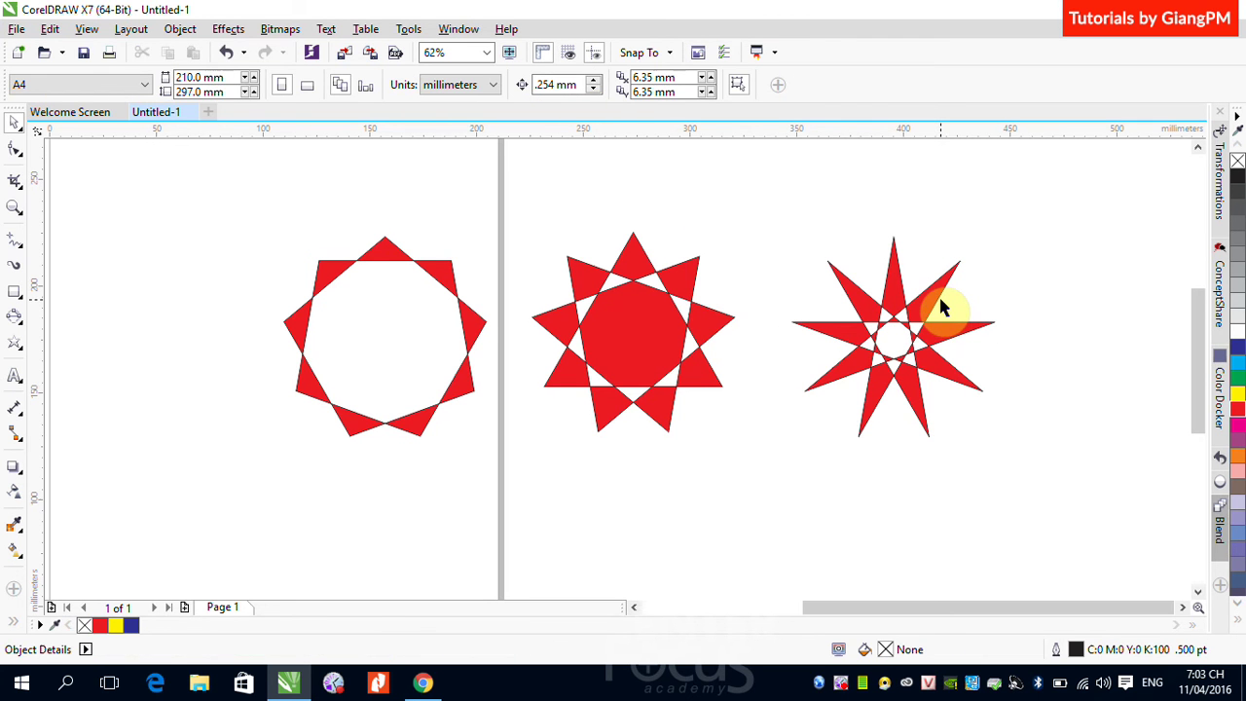
click(690, 279)
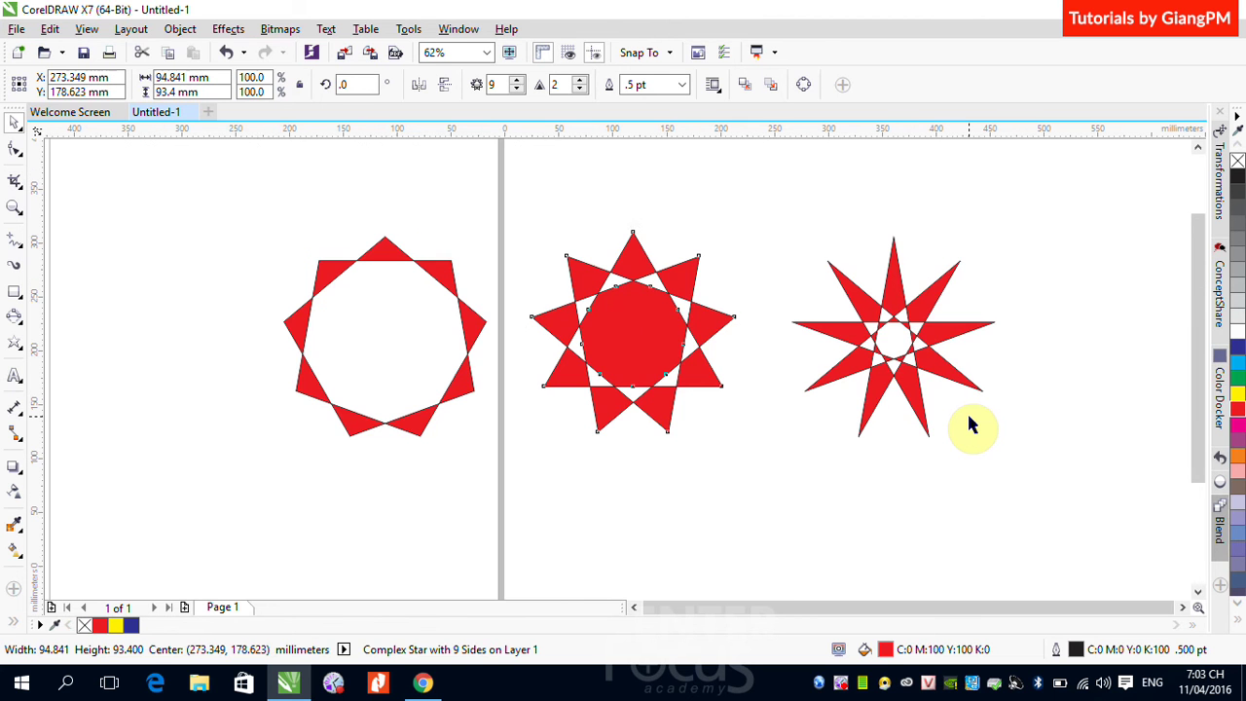
Step: Select all four red stars and move them together off the page to the left, leaving the page empty
scroll(969, 424, down, 2)
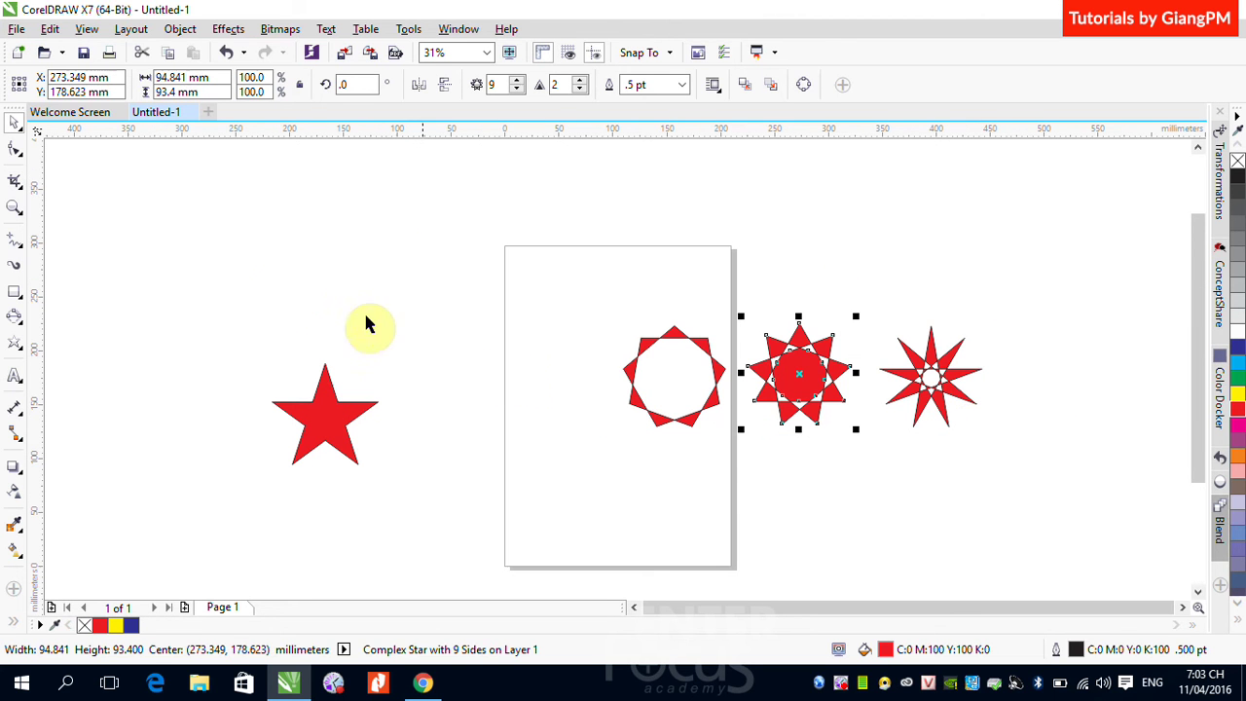
drag(269, 290, 1008, 482)
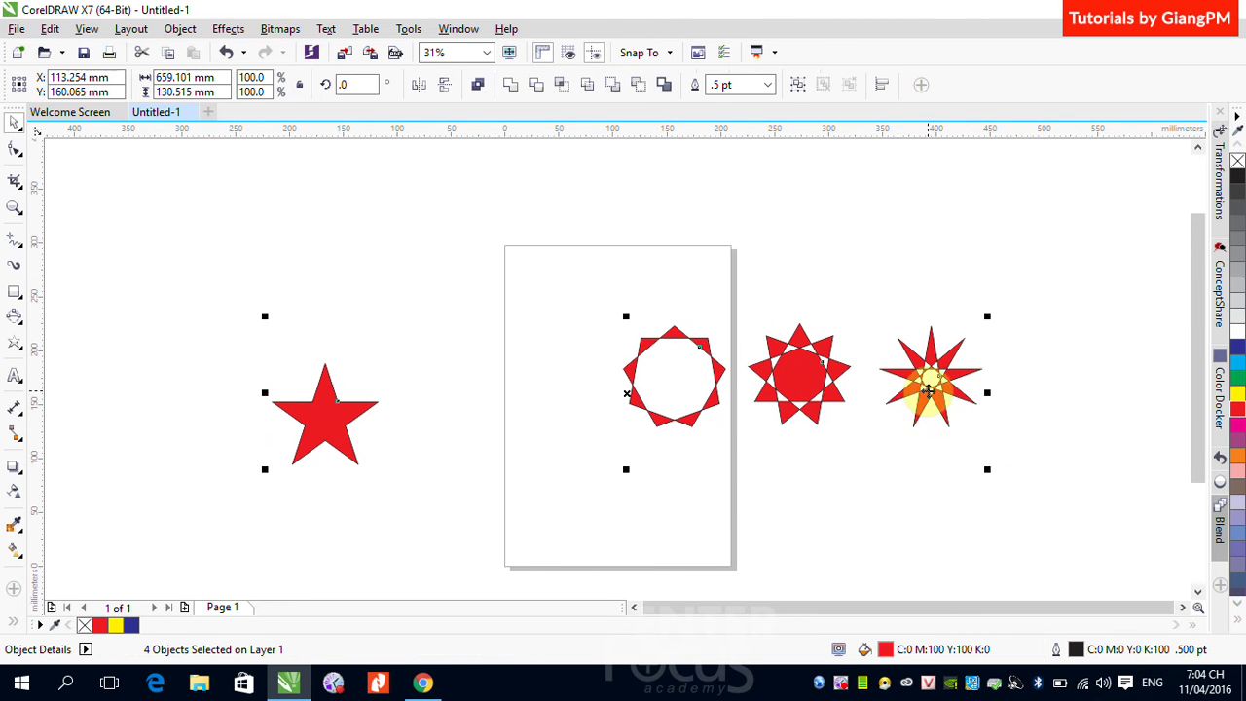
drag(926, 389, 292, 477)
click(308, 326)
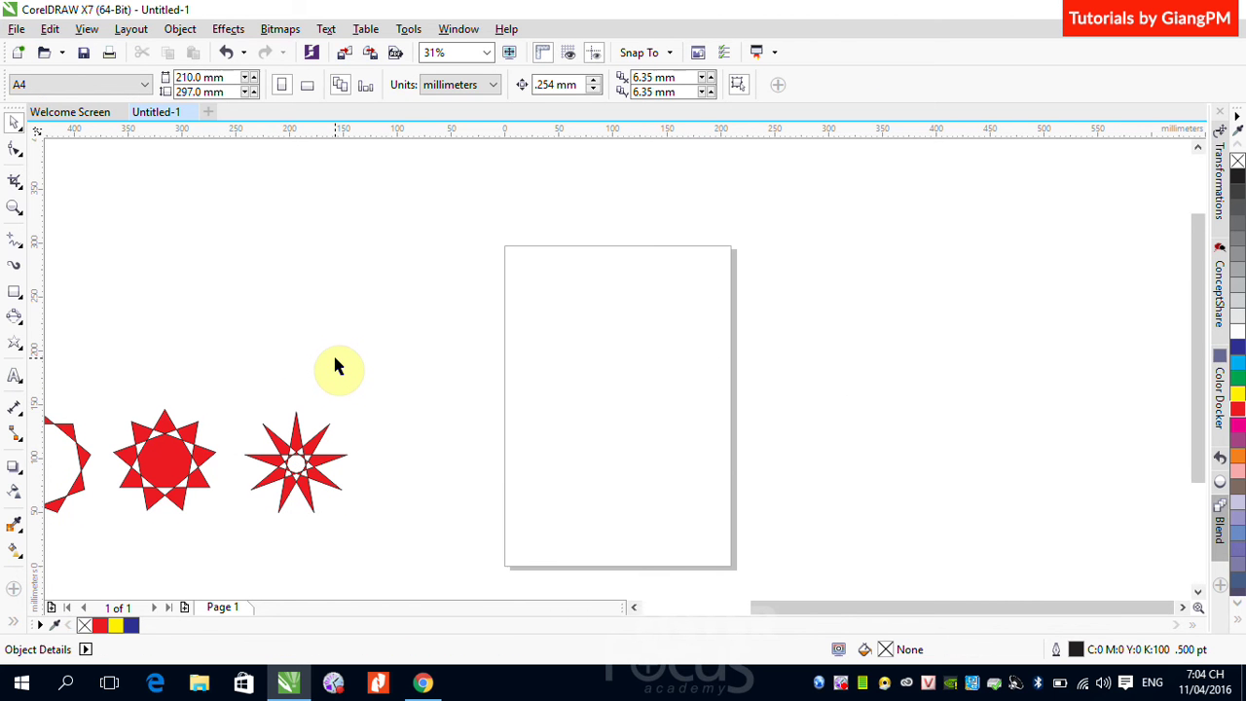
Step: Draw a graph paper grid of 3 columns and 3 rows, about 160 by 145 mm, in the upper part of the page
click(16, 347)
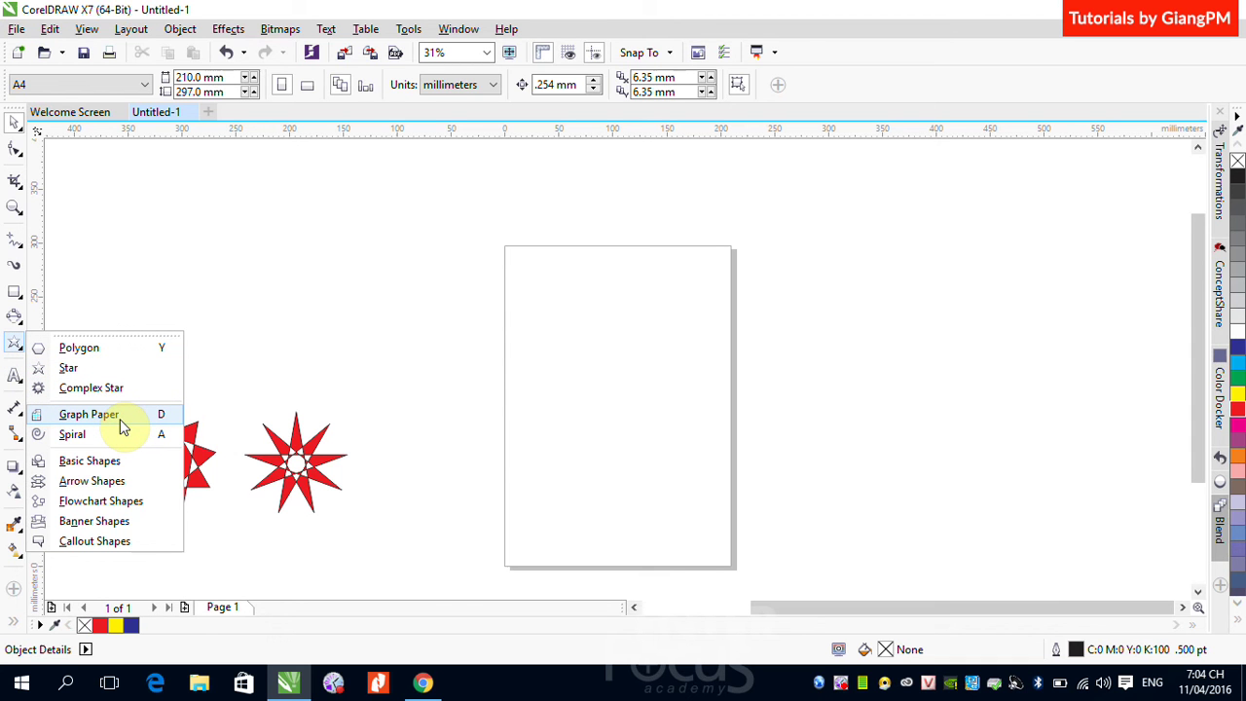
click(105, 415)
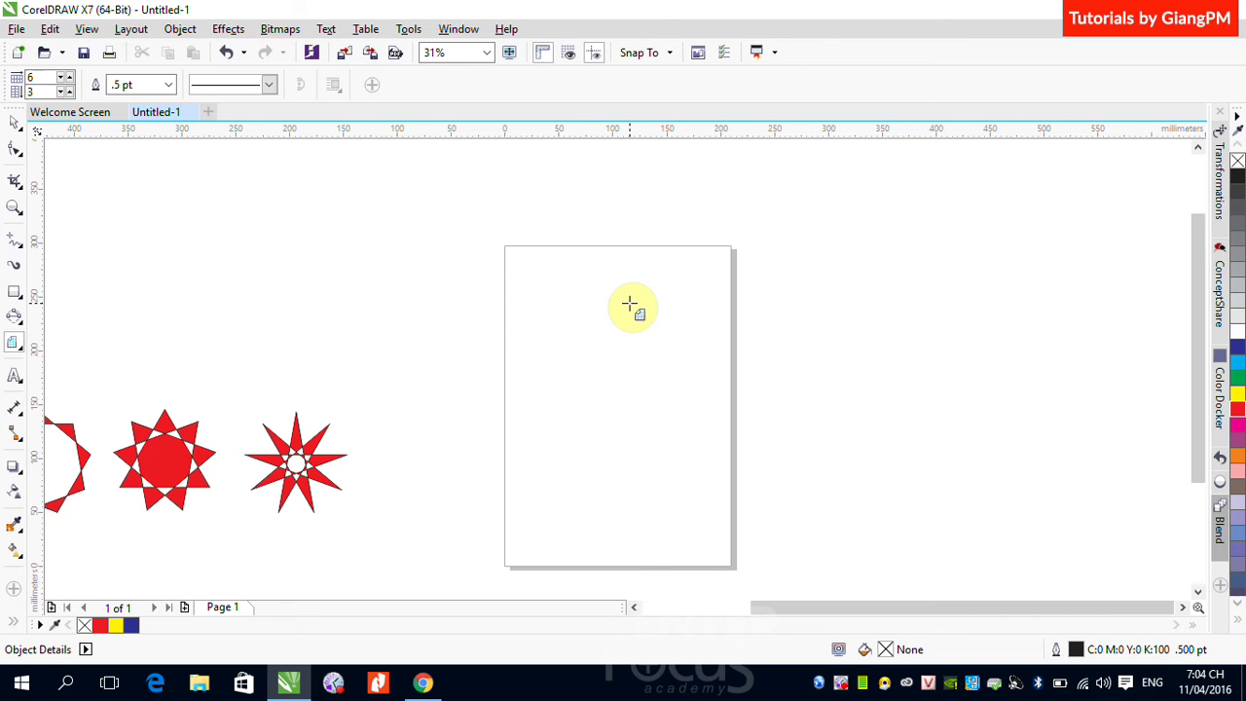
click(30, 79)
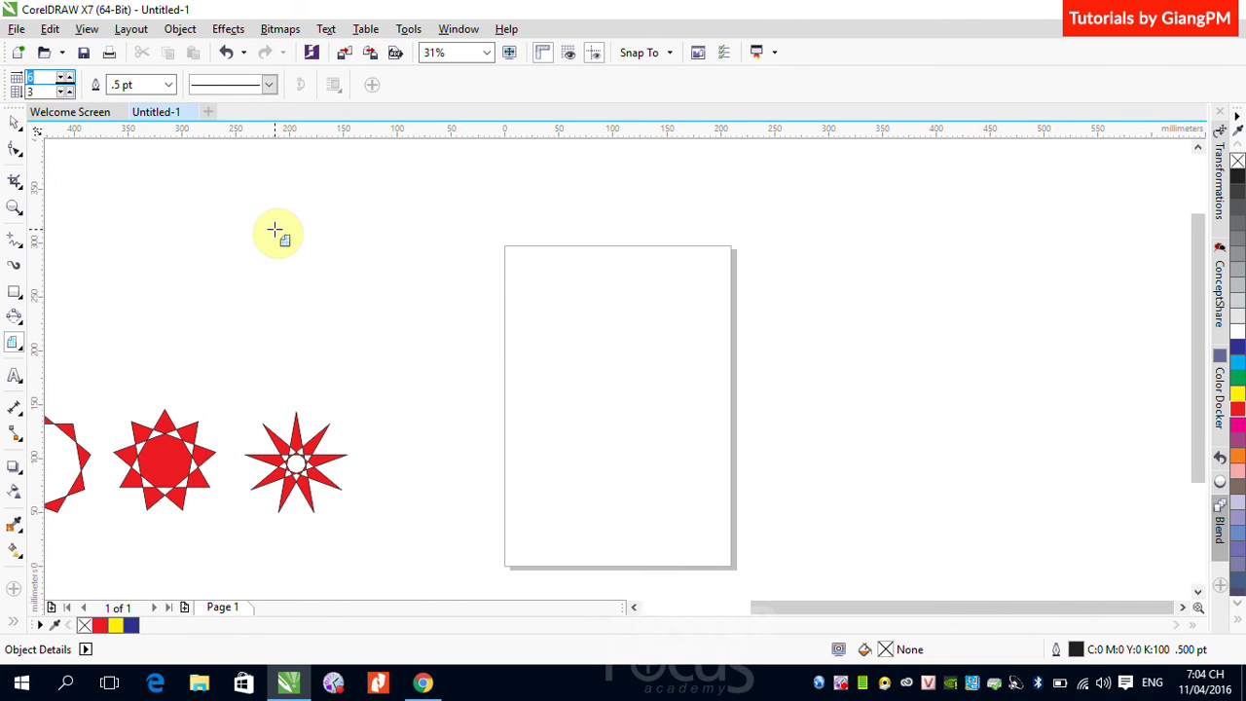
text(33)
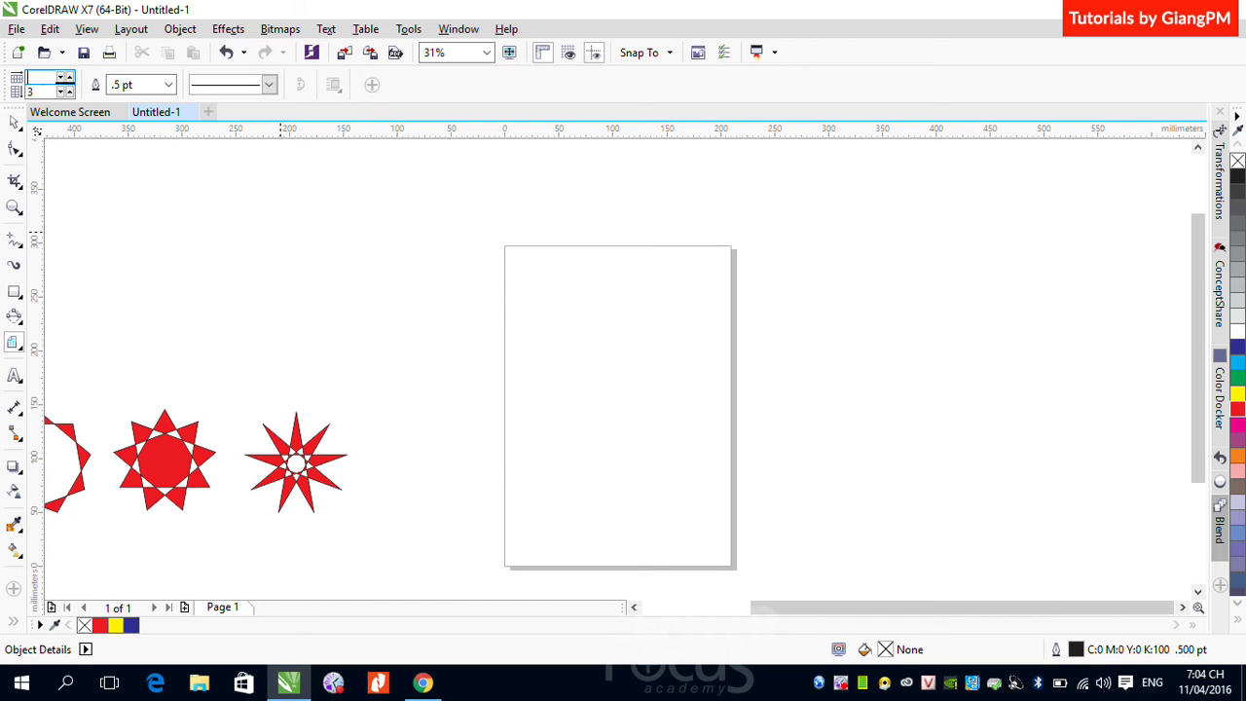
drag(525, 284, 702, 444)
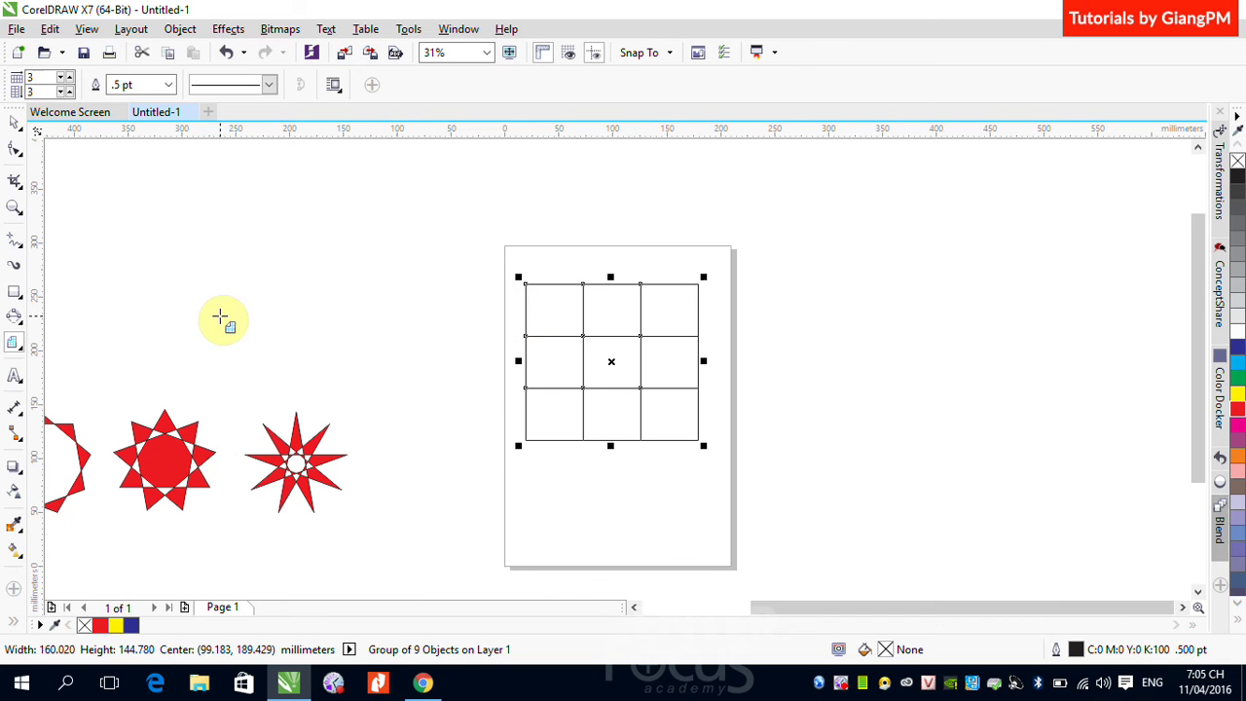
Step: Ungroup the 3 by 3 grid and move the top-row middle cell above the page and the top-row right cell across the page's right edge
click(16, 126)
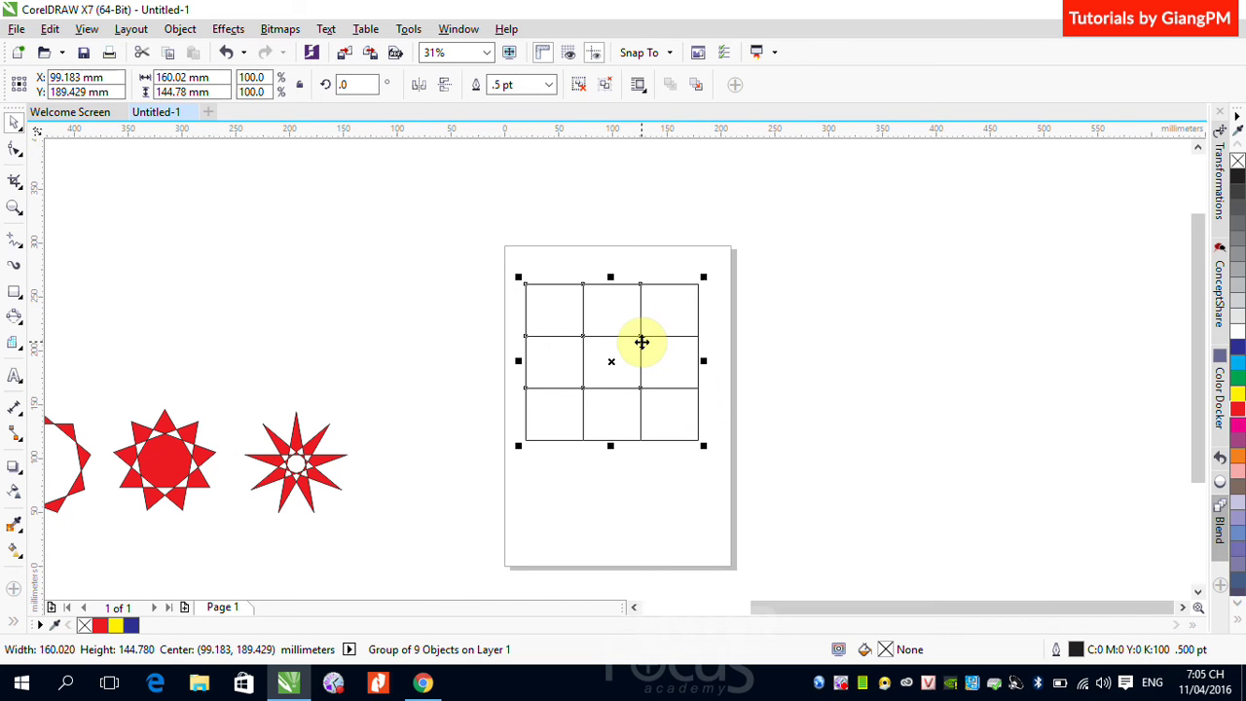
click(578, 84)
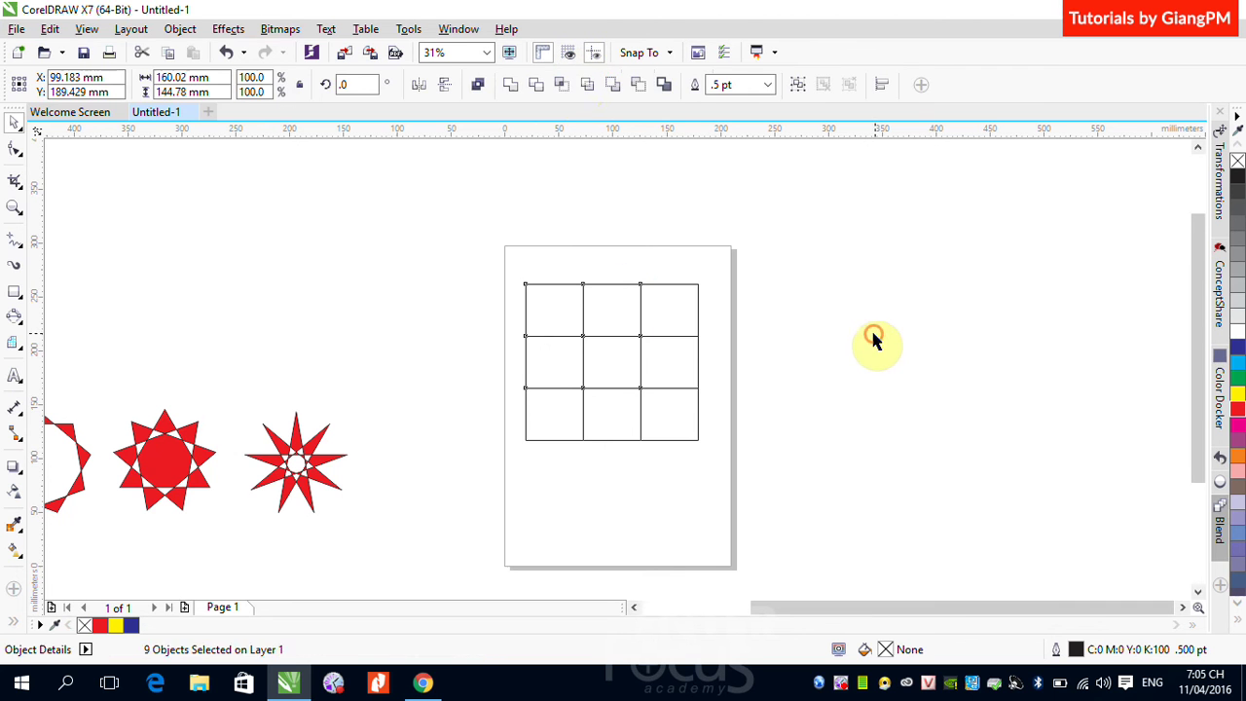
click(873, 338)
drag(612, 301, 619, 240)
drag(671, 304, 735, 300)
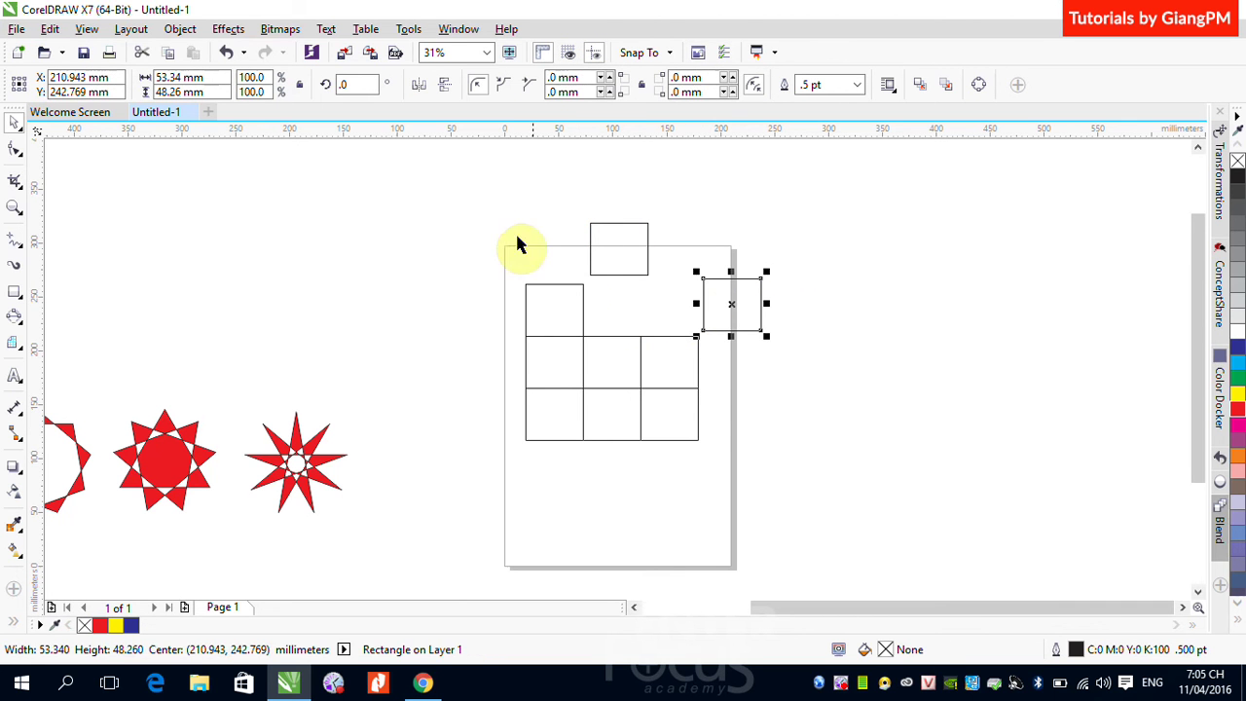
Step: Select all nine grid cells, including the two moved ones, and delete them
drag(478, 205, 916, 583)
key(Delete)
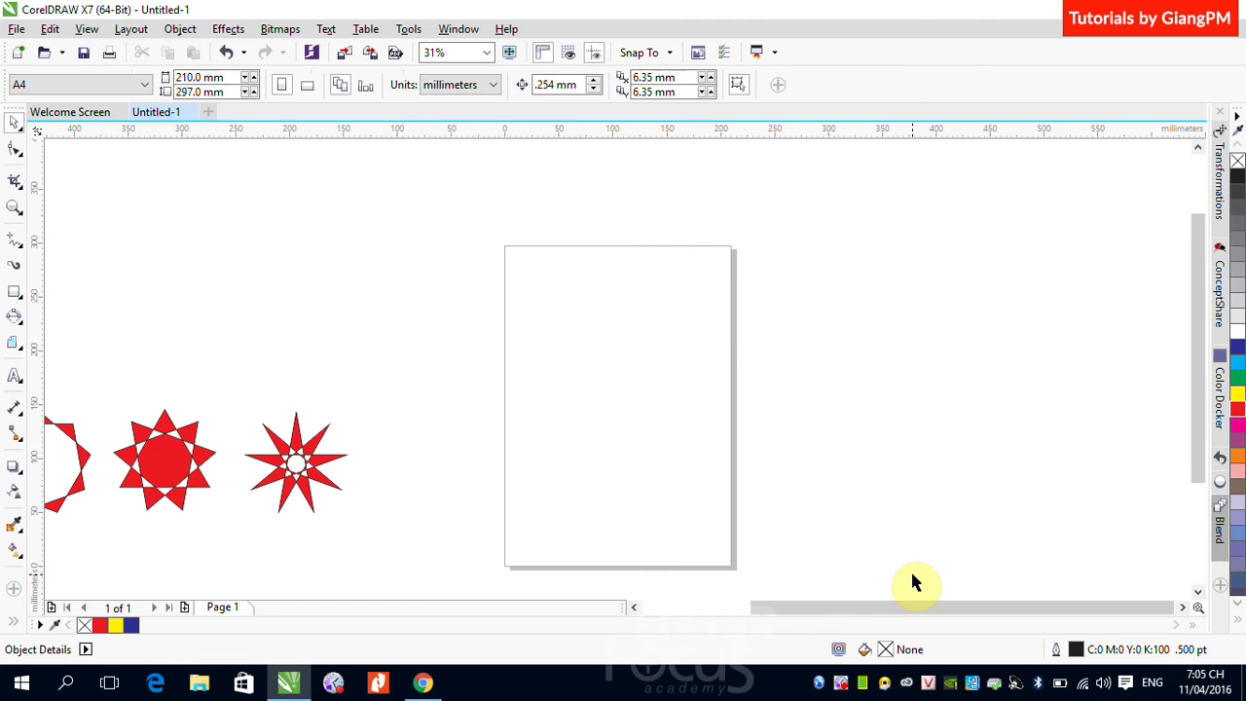
Step: Draw a logarithmic spiral with 3 revolutions, about 124 by 104 mm, around the middle of the page, then deselect it
click(12, 344)
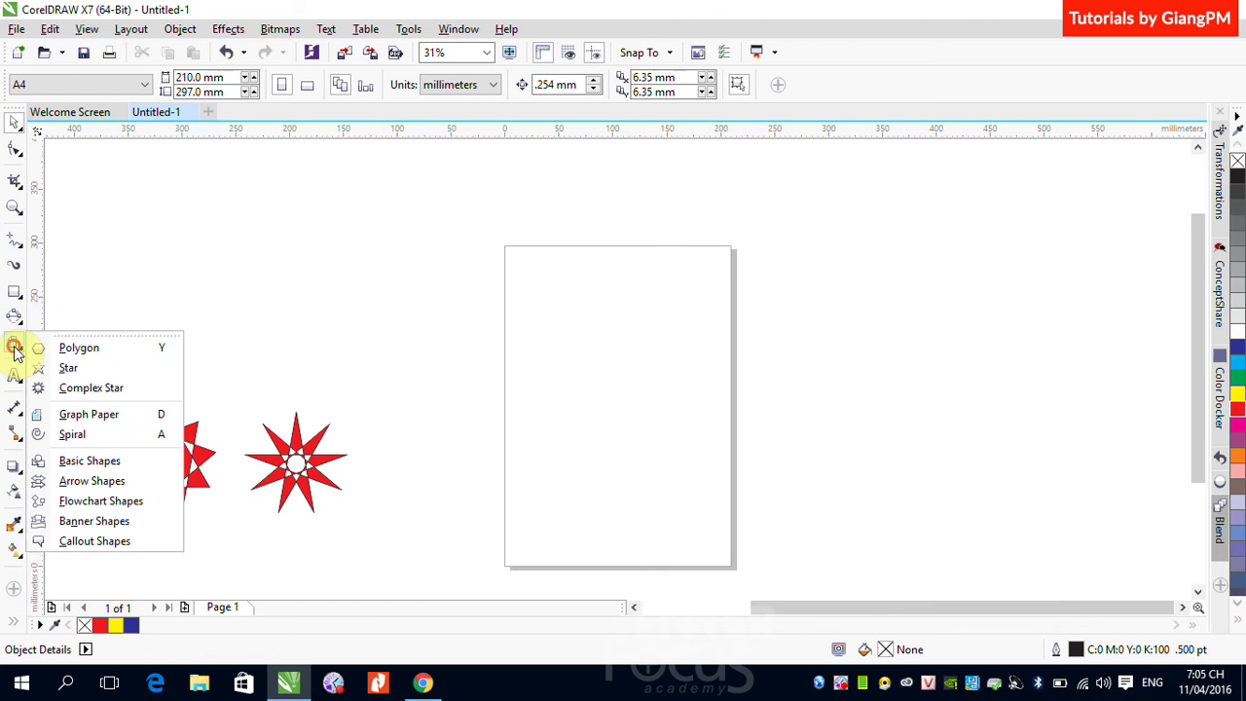
click(74, 435)
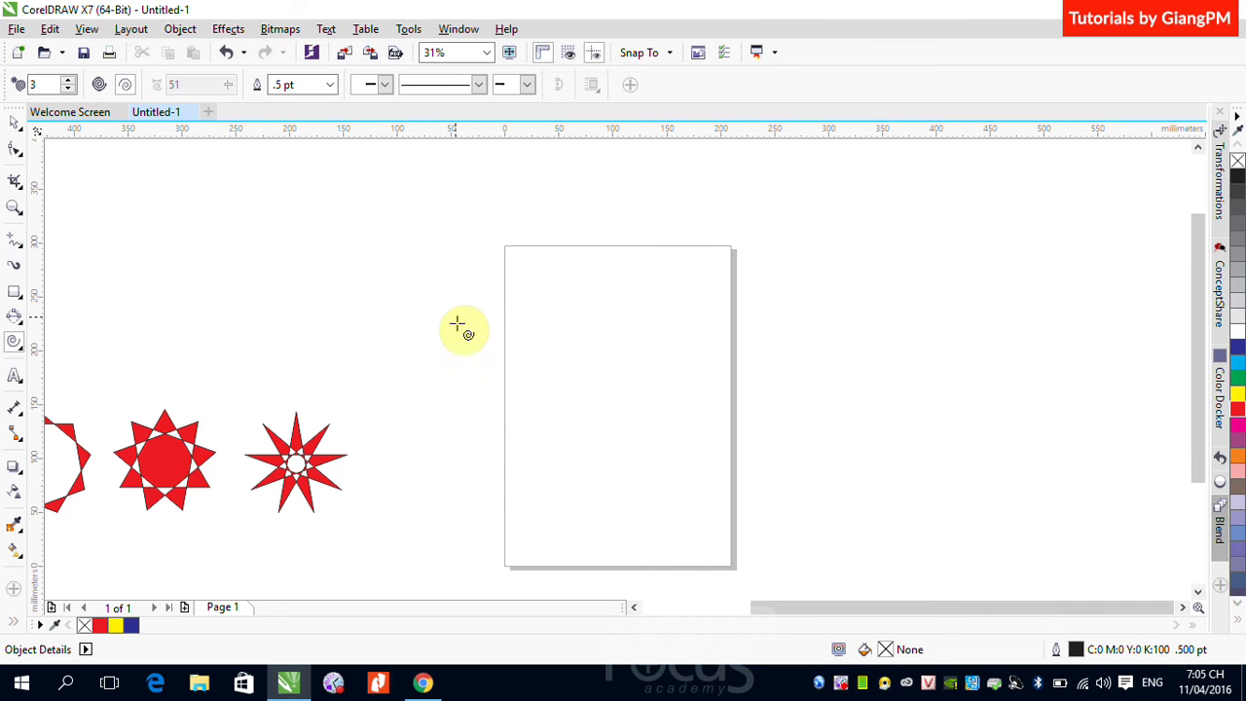
mouse_move(570, 351)
mouse_down()
mouse_move(672, 400)
mouse_move(697, 423)
mouse_move(695, 453)
mouse_move(647, 375)
mouse_move(615, 270)
mouse_move(747, 316)
mouse_move(724, 214)
mouse_move(773, 201)
mouse_move(418, 241)
mouse_move(724, 256)
mouse_move(623, 523)
mouse_move(706, 500)
mouse_move(404, 452)
mouse_move(673, 498)
mouse_move(709, 300)
mouse_move(703, 205)
mouse_move(426, 259)
mouse_move(681, 315)
mouse_move(668, 462)
mouse_move(704, 463)
mouse_up()
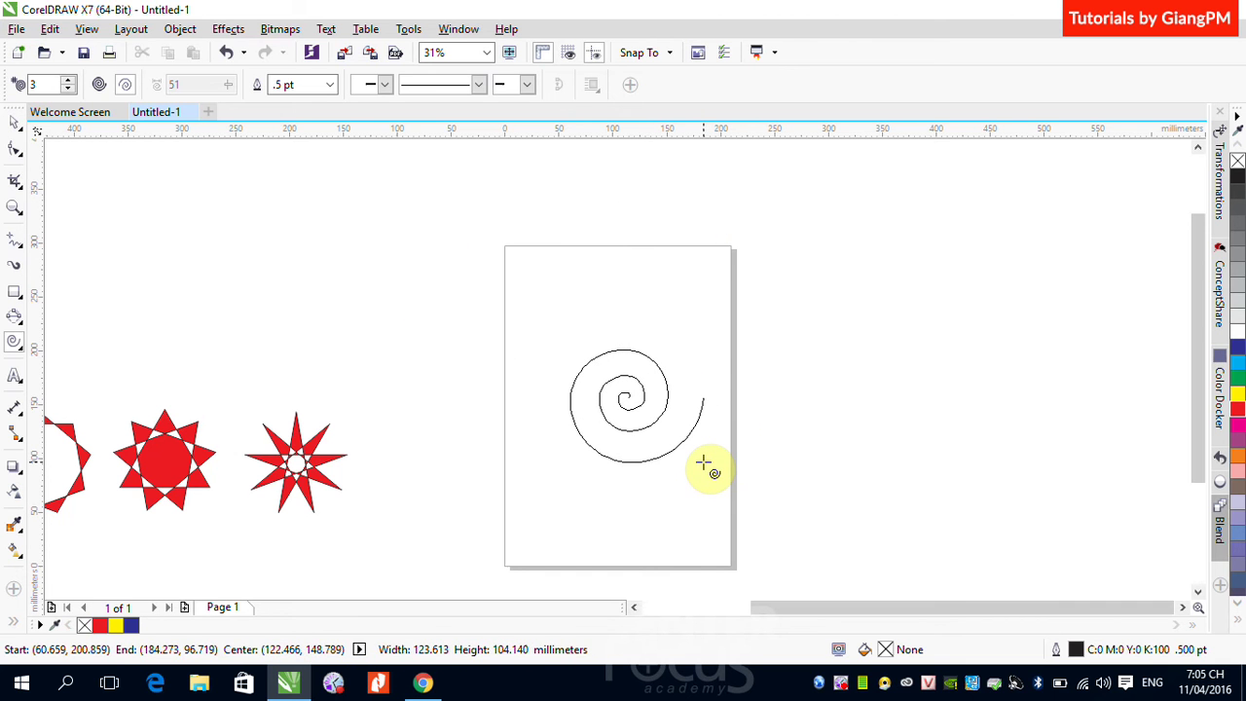
drag(704, 462, 710, 469)
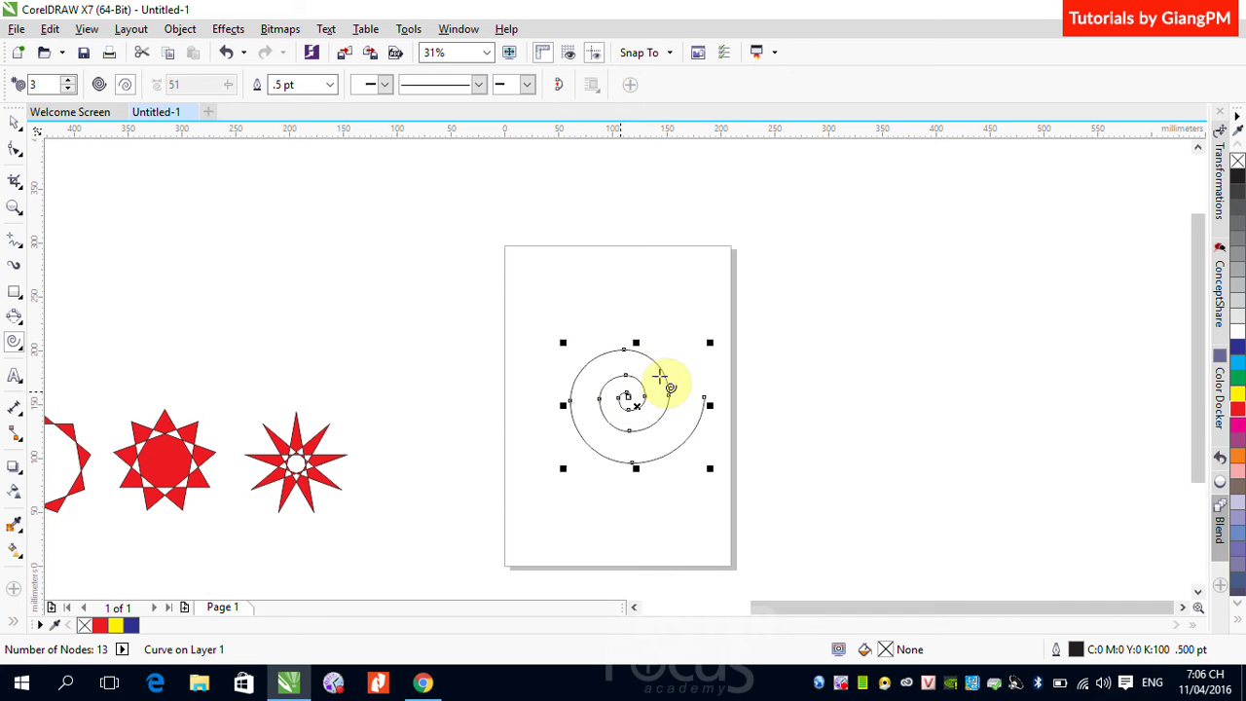
click(14, 120)
click(708, 310)
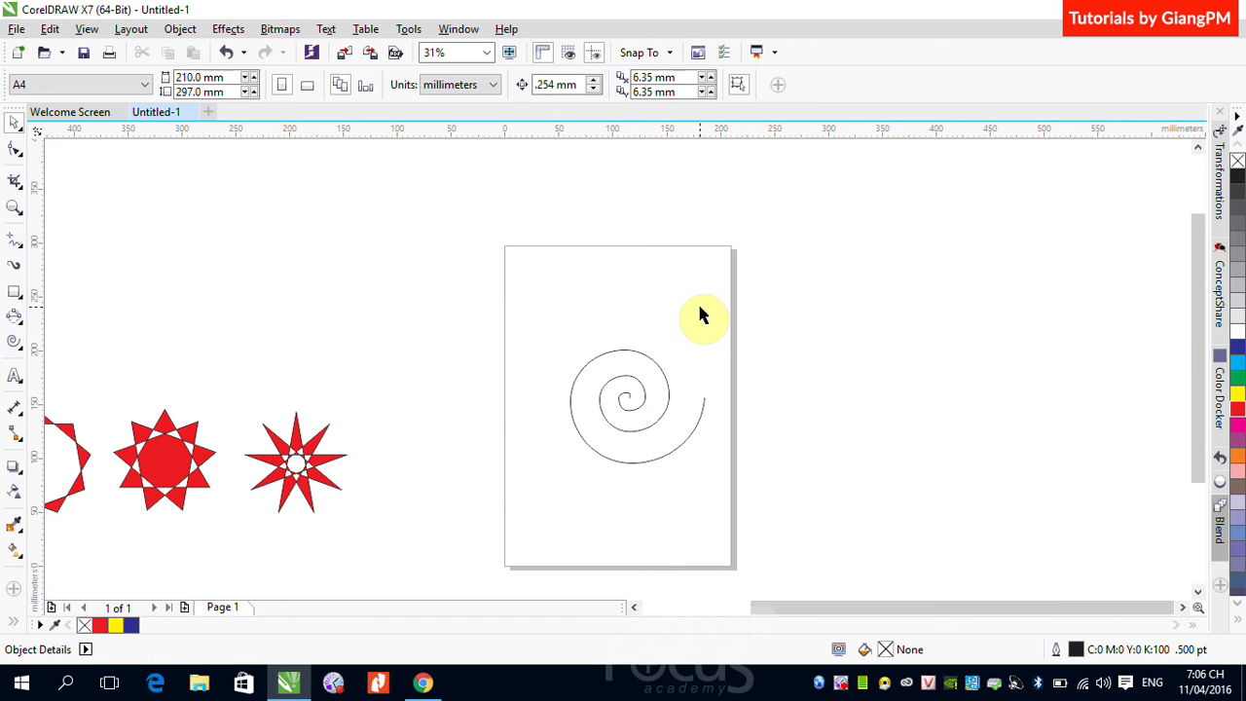